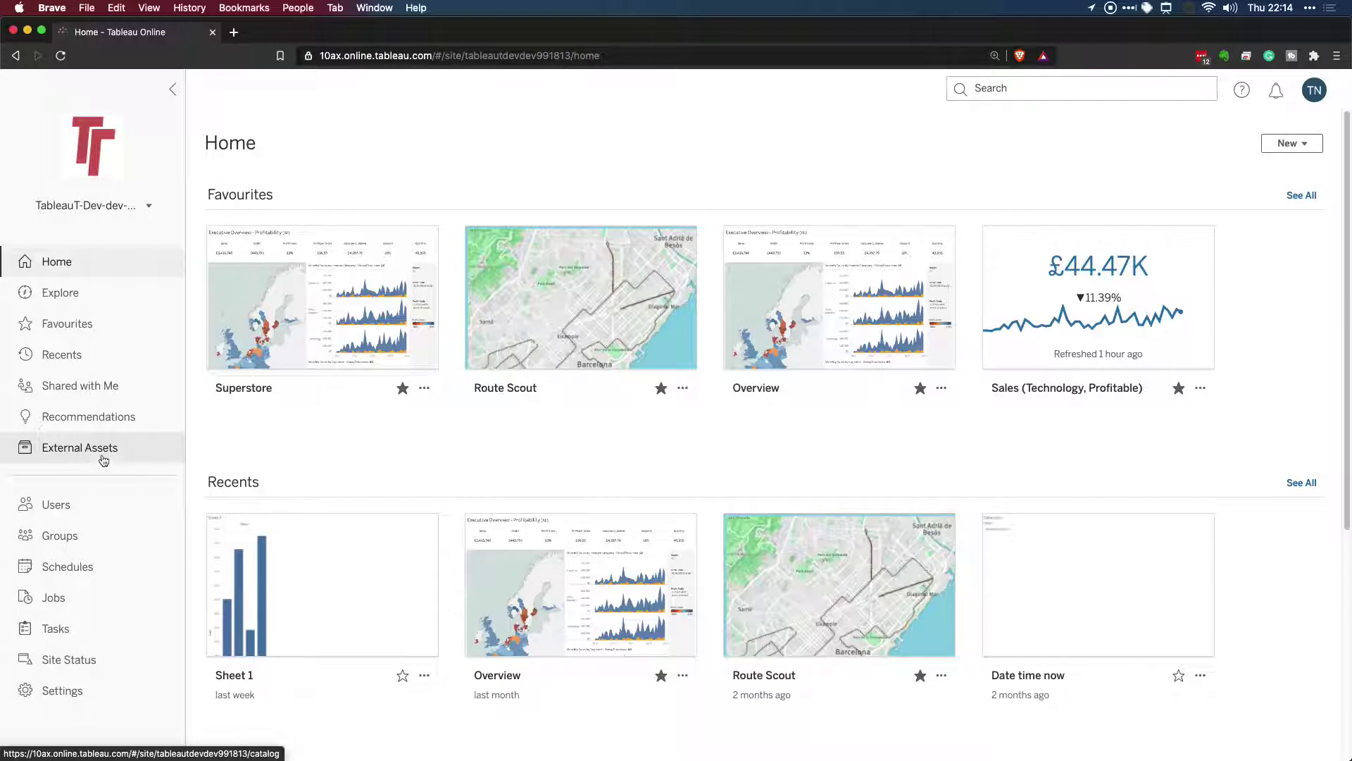
- Browse the External Assets catalog, glance at Tables, then return to Databases and Files
left_click(103, 459)
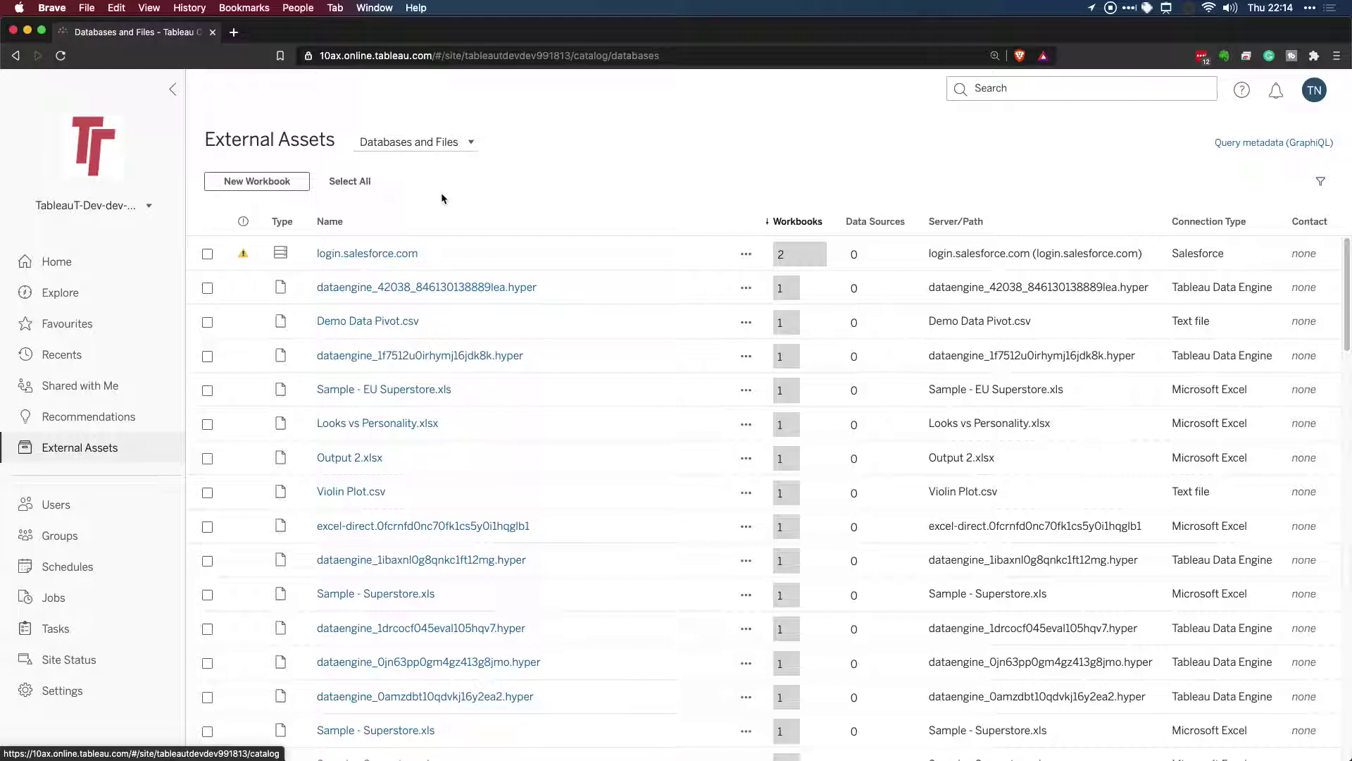
left_click(473, 143)
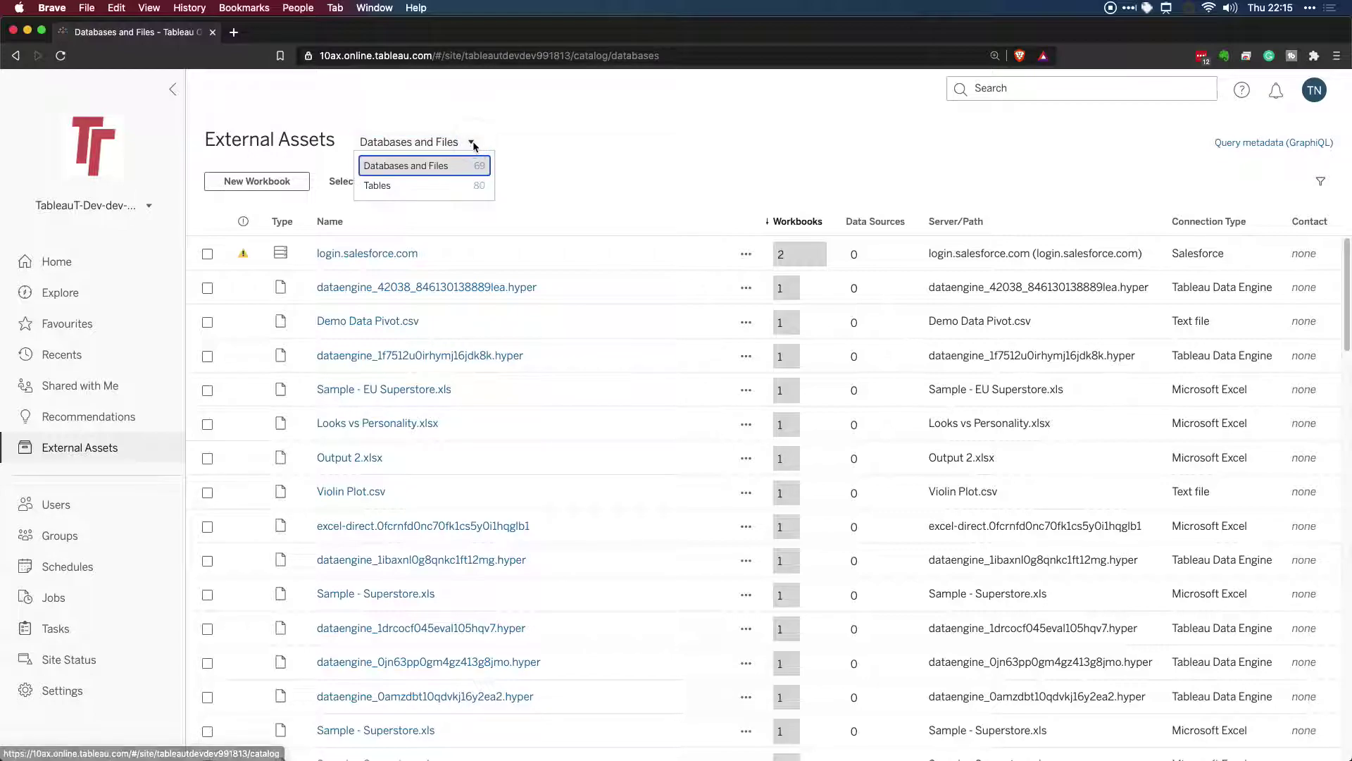
left_click(421, 183)
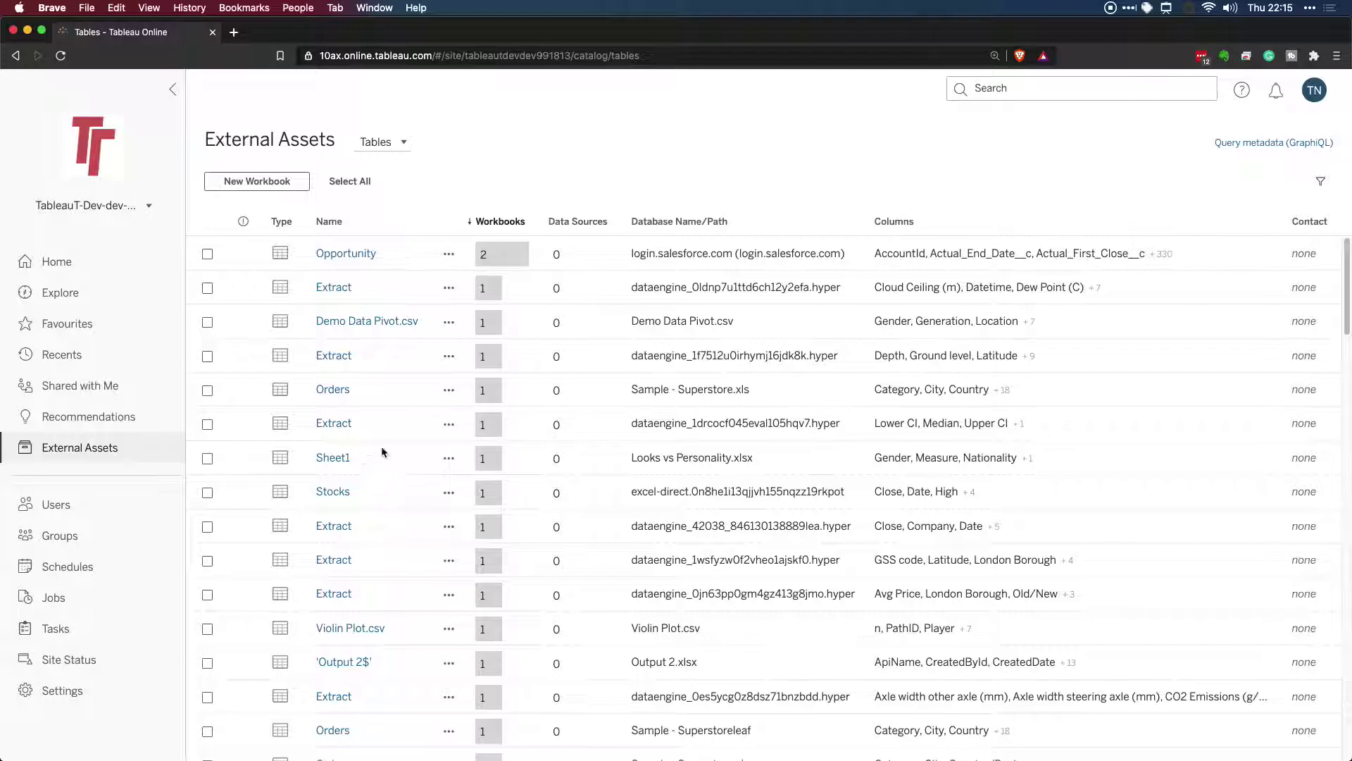
left_click(403, 143)
left_click(407, 167)
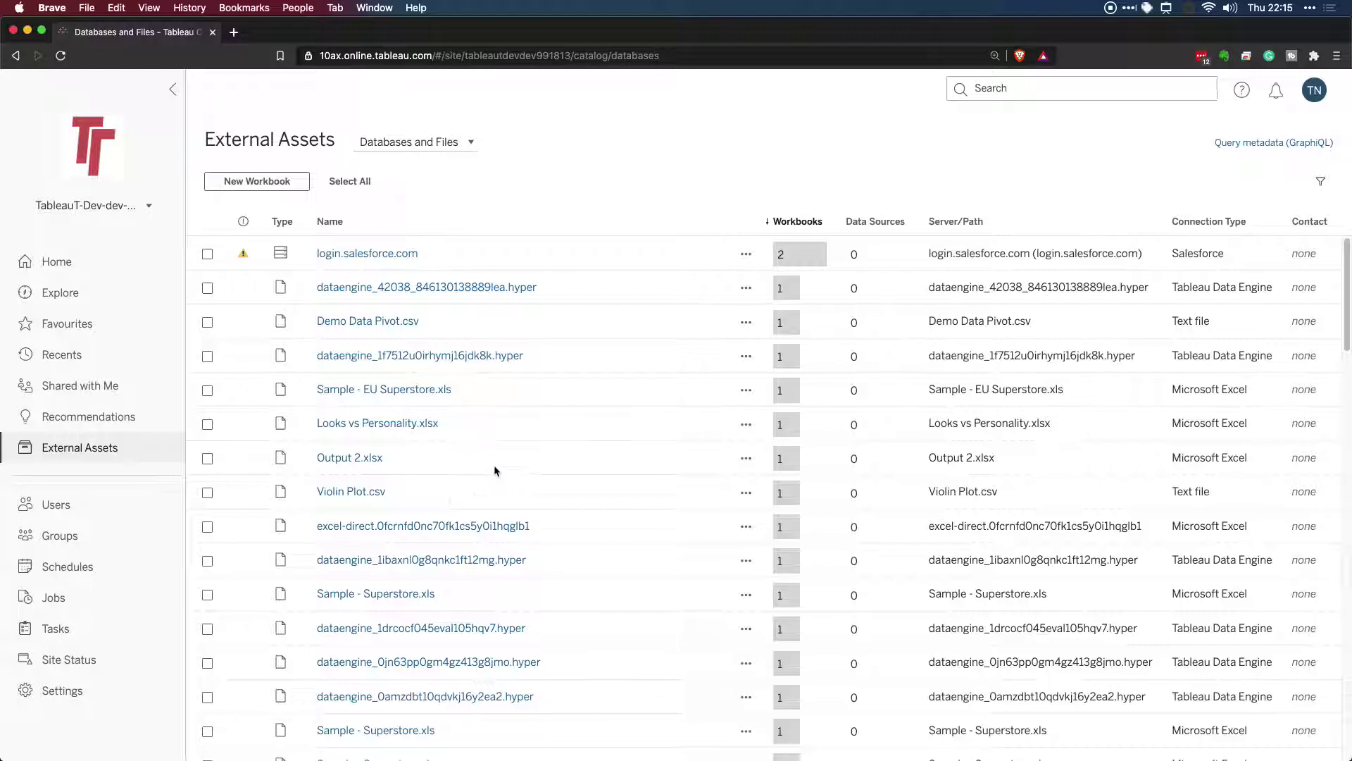
- List all workbooks on the Explore page
left_click(71, 294)
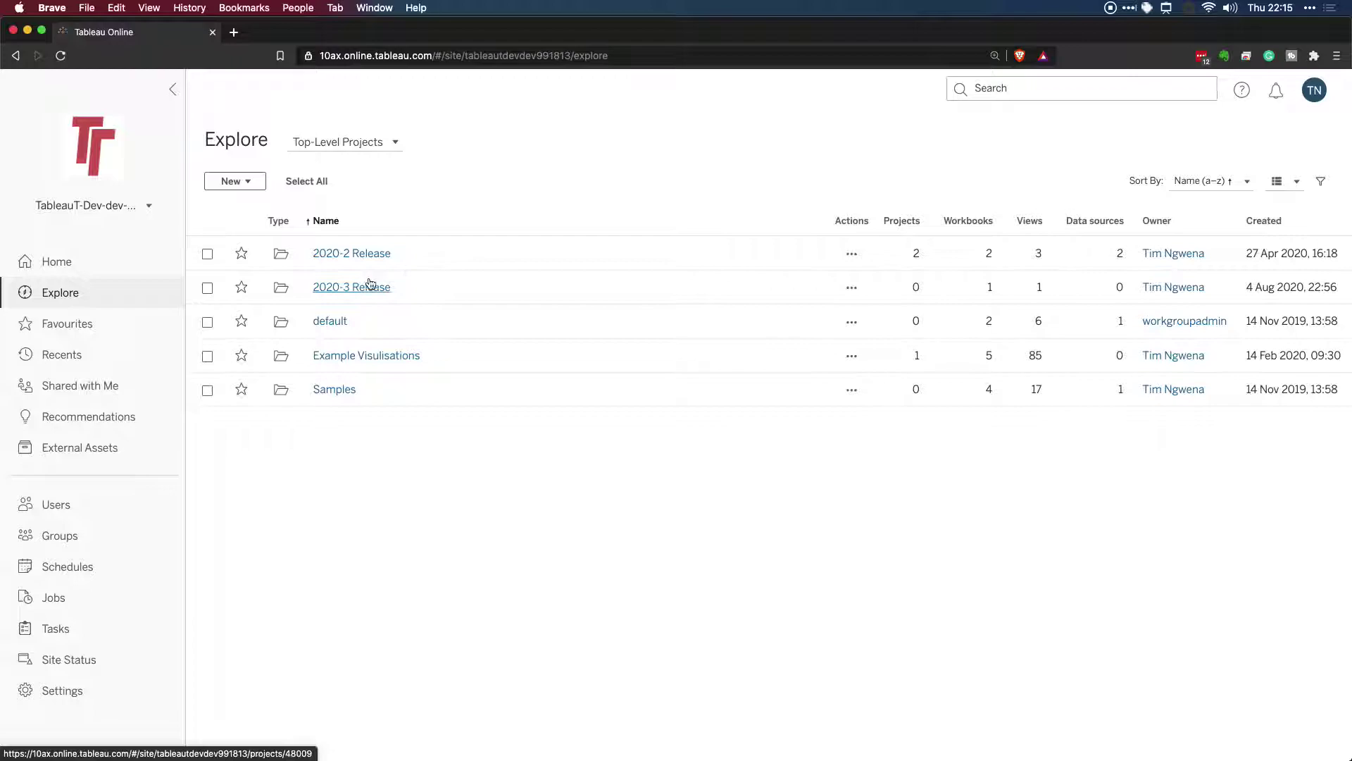
left_click(392, 143)
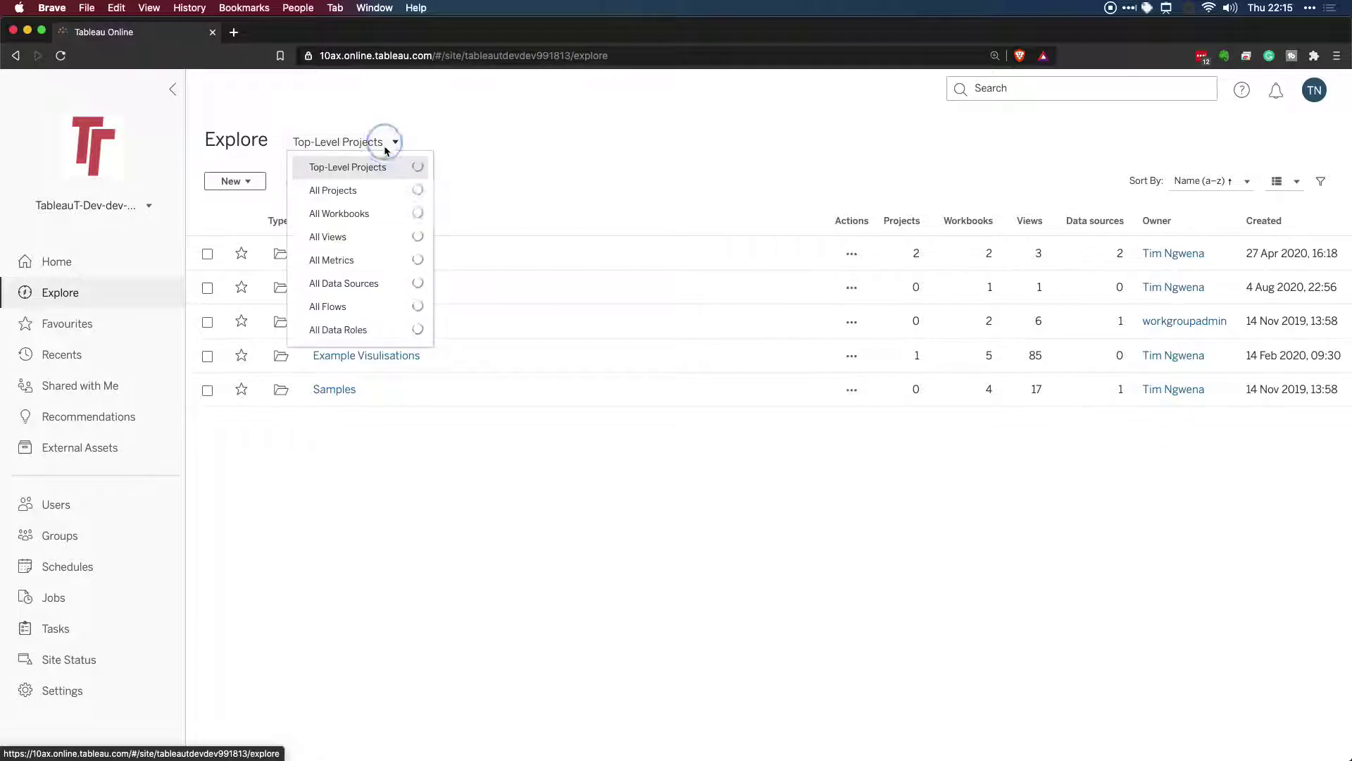
left_click(378, 218)
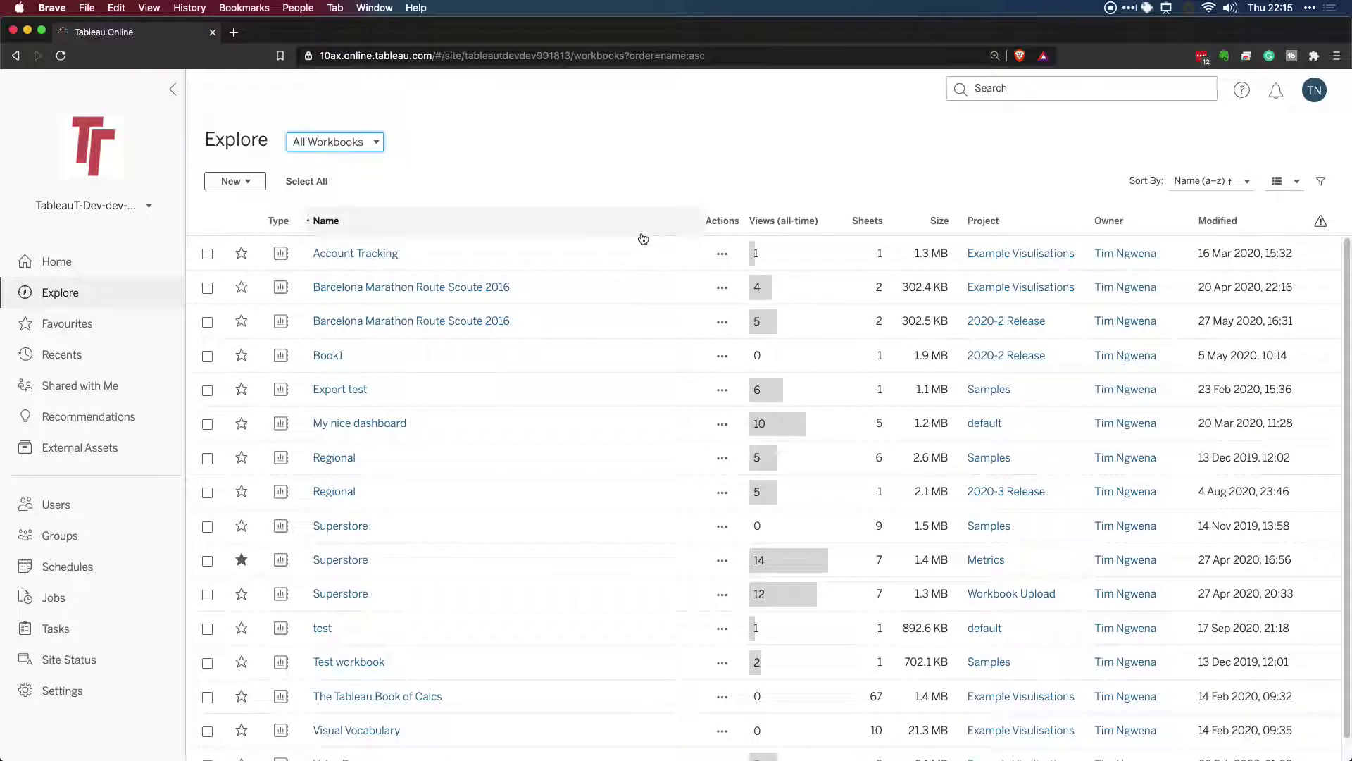
- Tag the Account Tracking workbook new-tag, removing the stray ne and w tags, and save
left_click(723, 256)
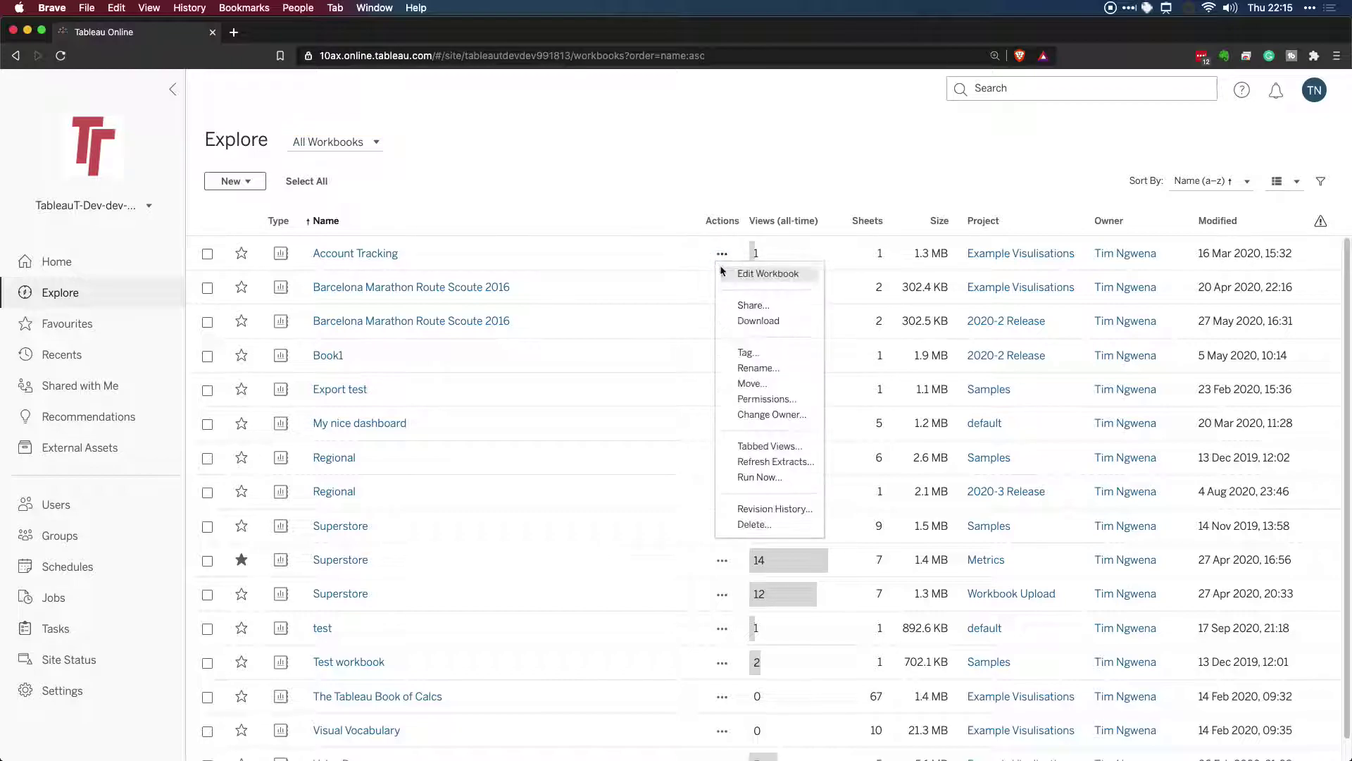
left_click(752, 354)
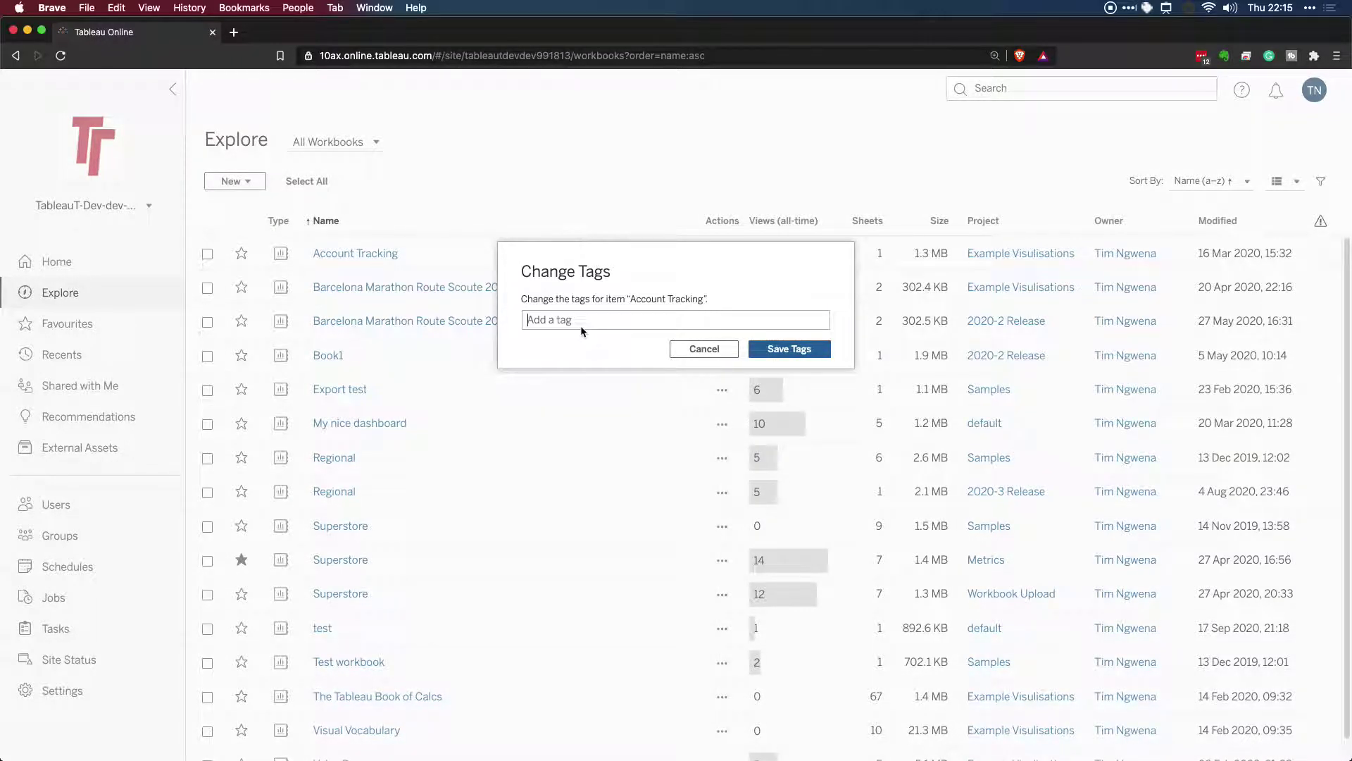
type("ne")
key("Return")
type("w")
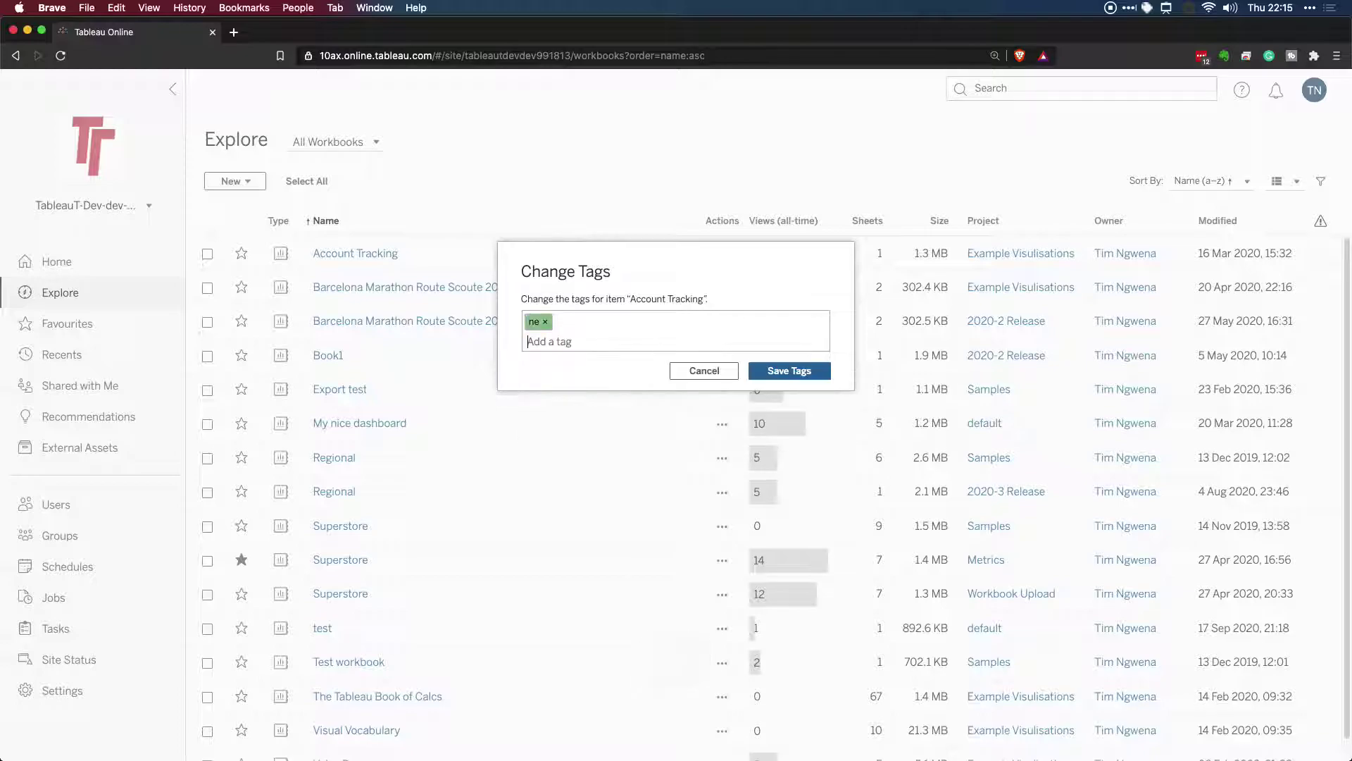
key("Return")
left_click(574, 322)
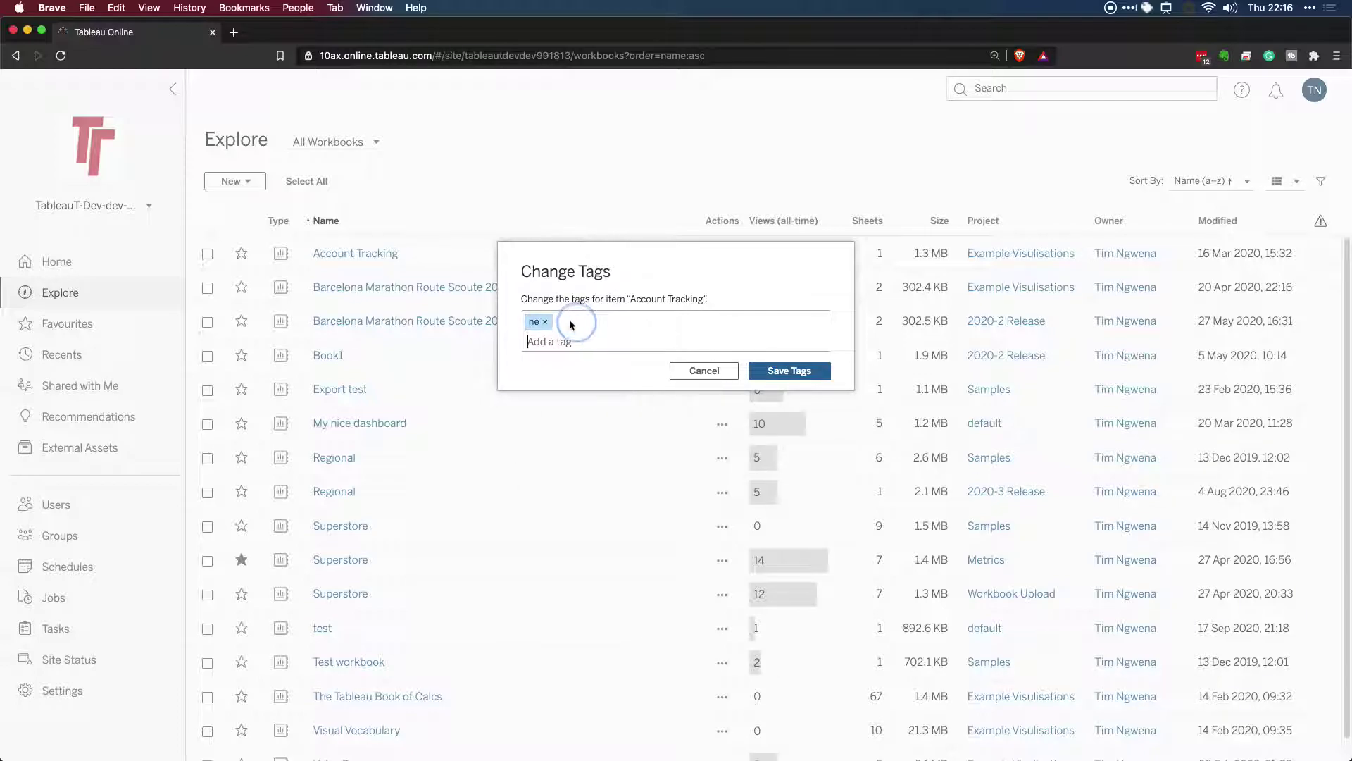
left_click(544, 321)
type("n")
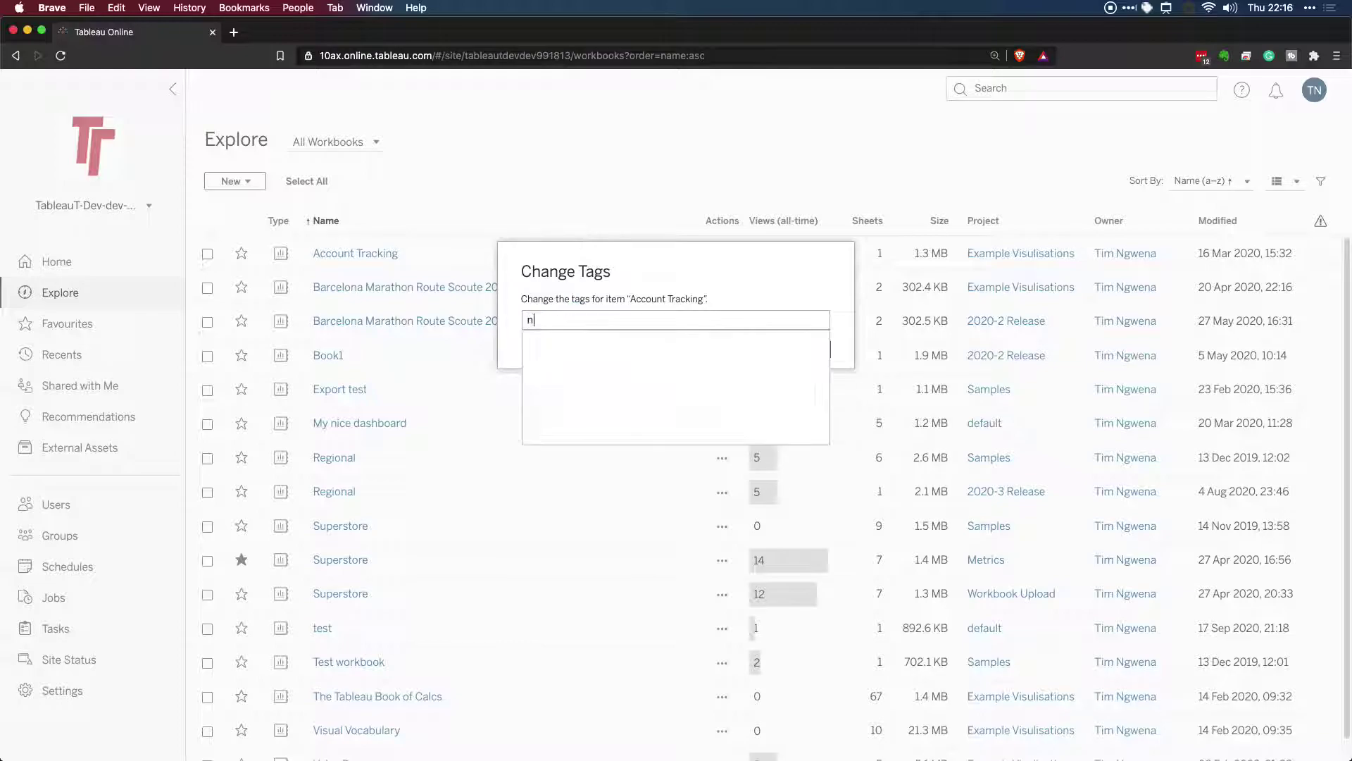
type("ew")
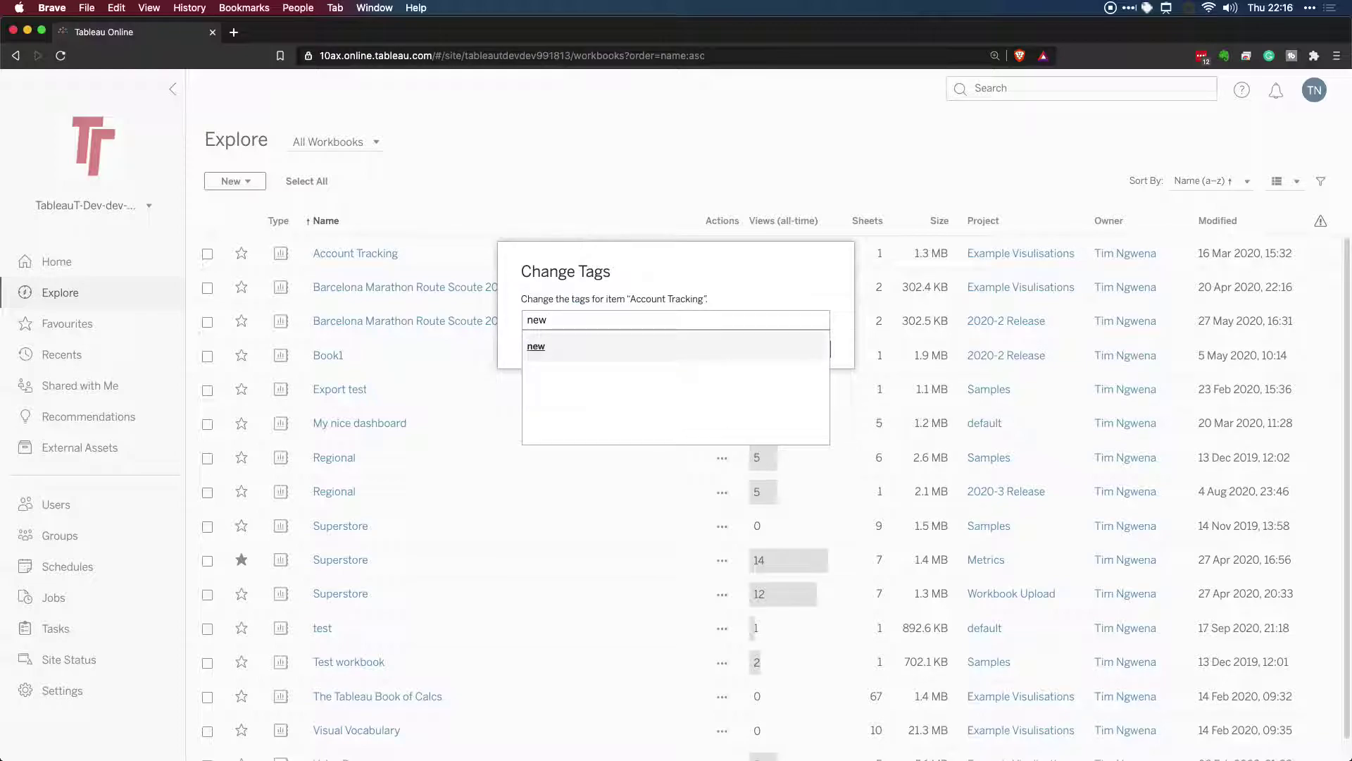
type("-tag")
key("Return")
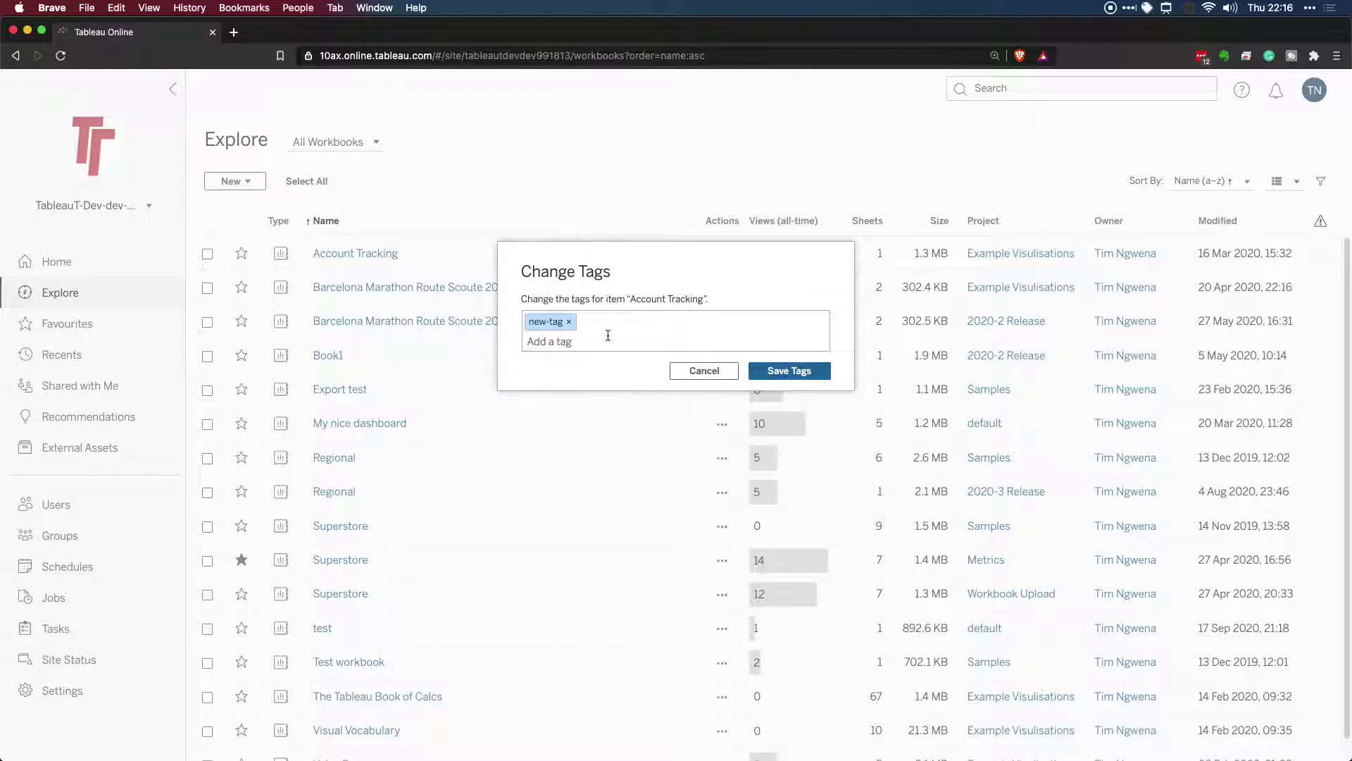
left_click(792, 369)
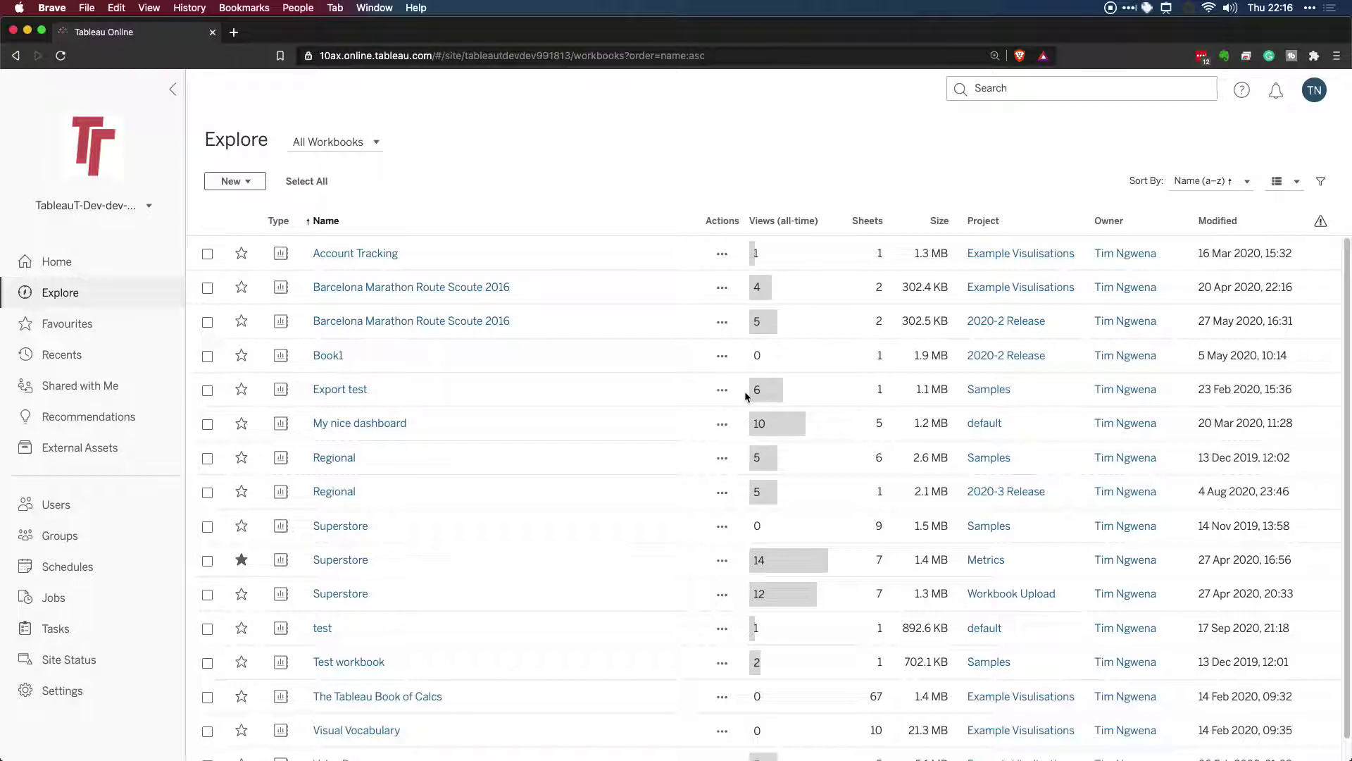
- Return to the External Assets list of databases and files
left_click(127, 456)
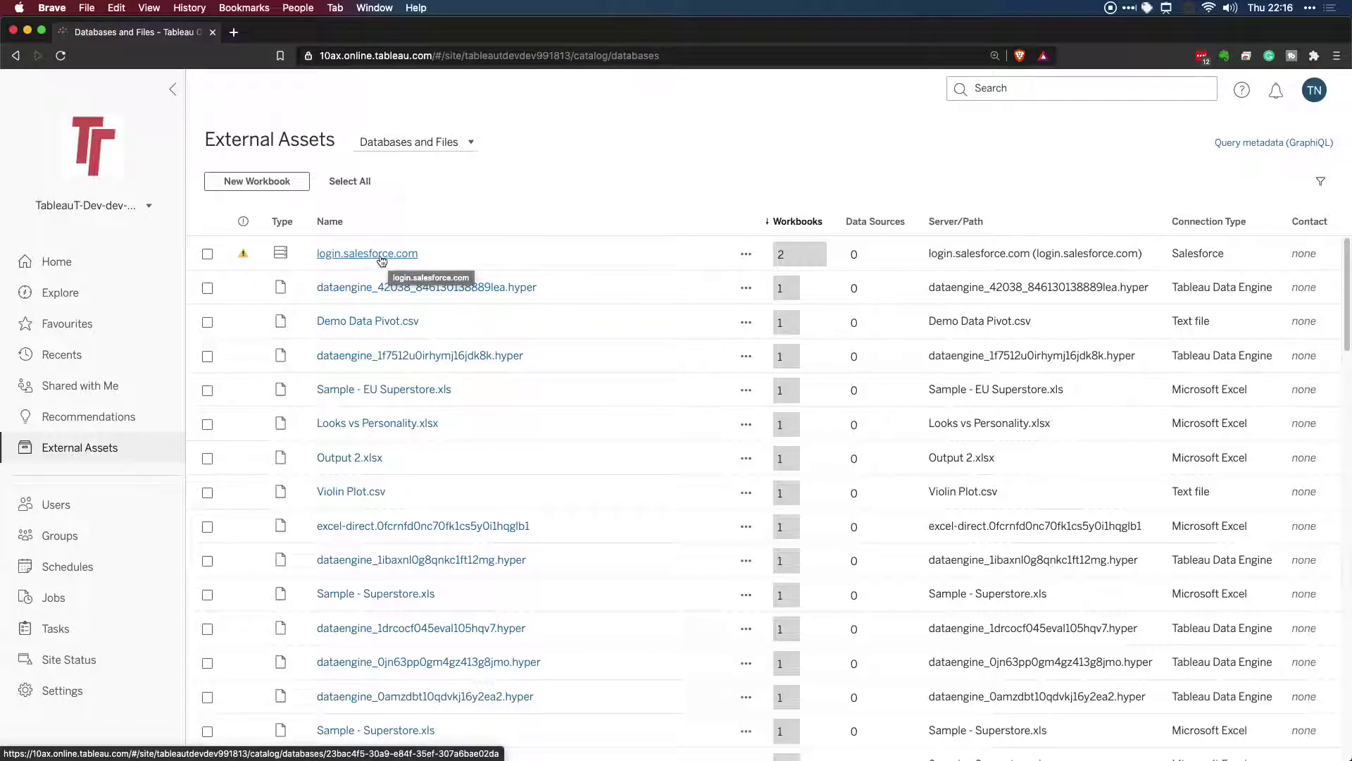
- Add the tag live to login.salesforce.com alongside Salesforce and save the tags
left_click(746, 255)
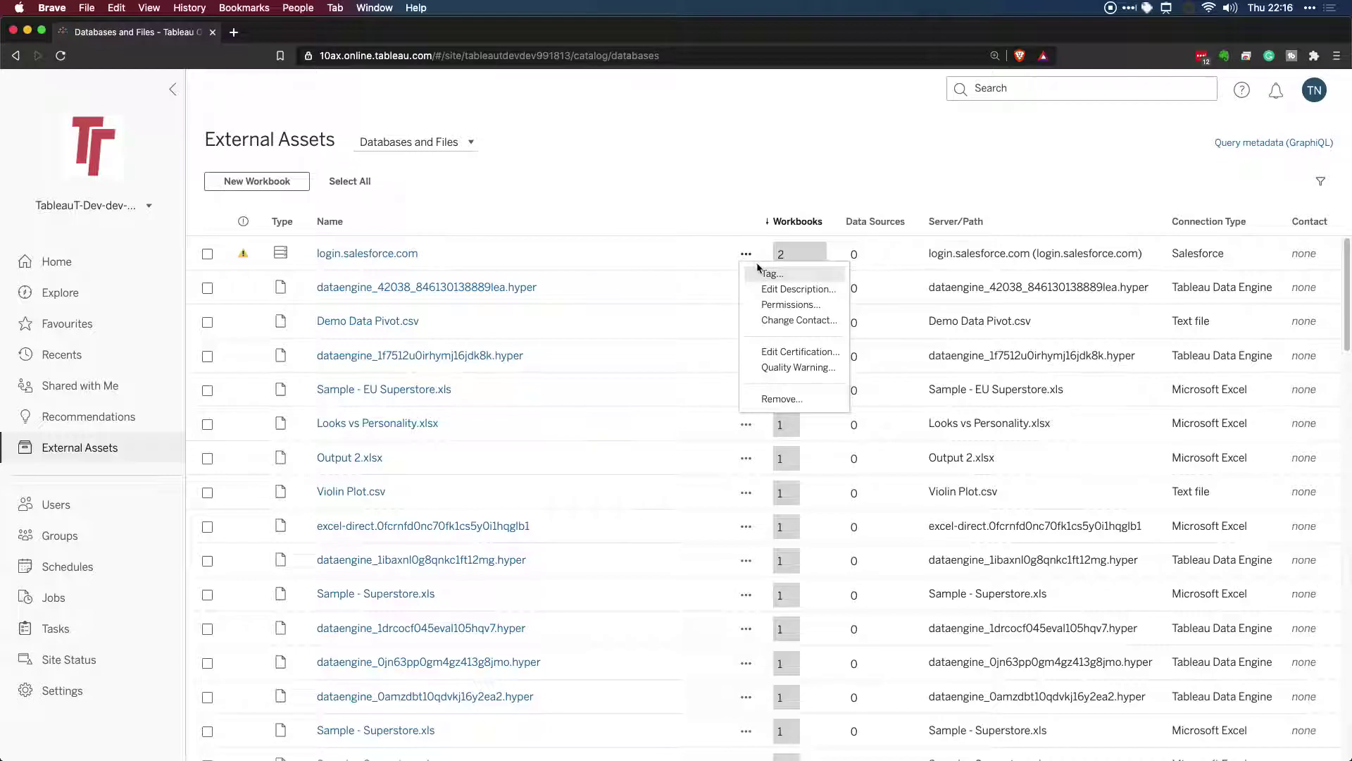
left_click(760, 272)
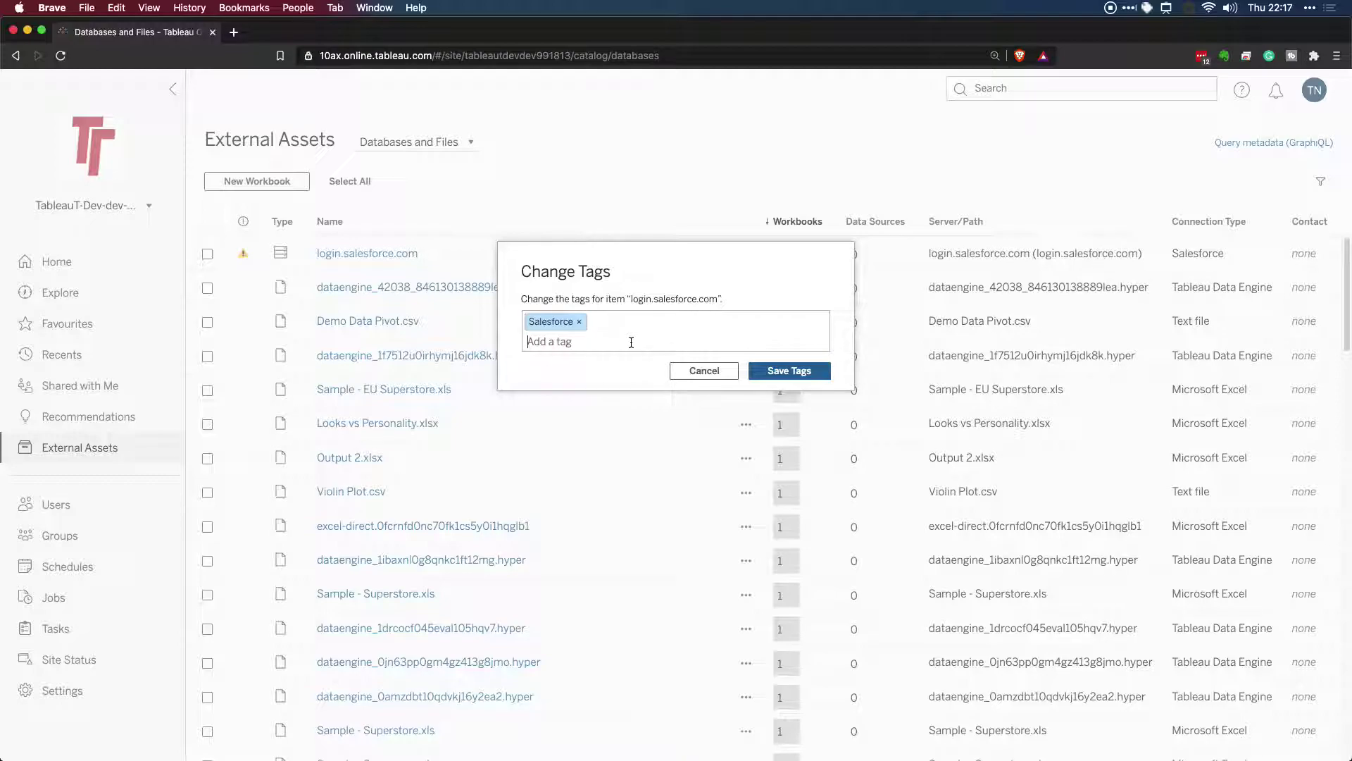
type("live")
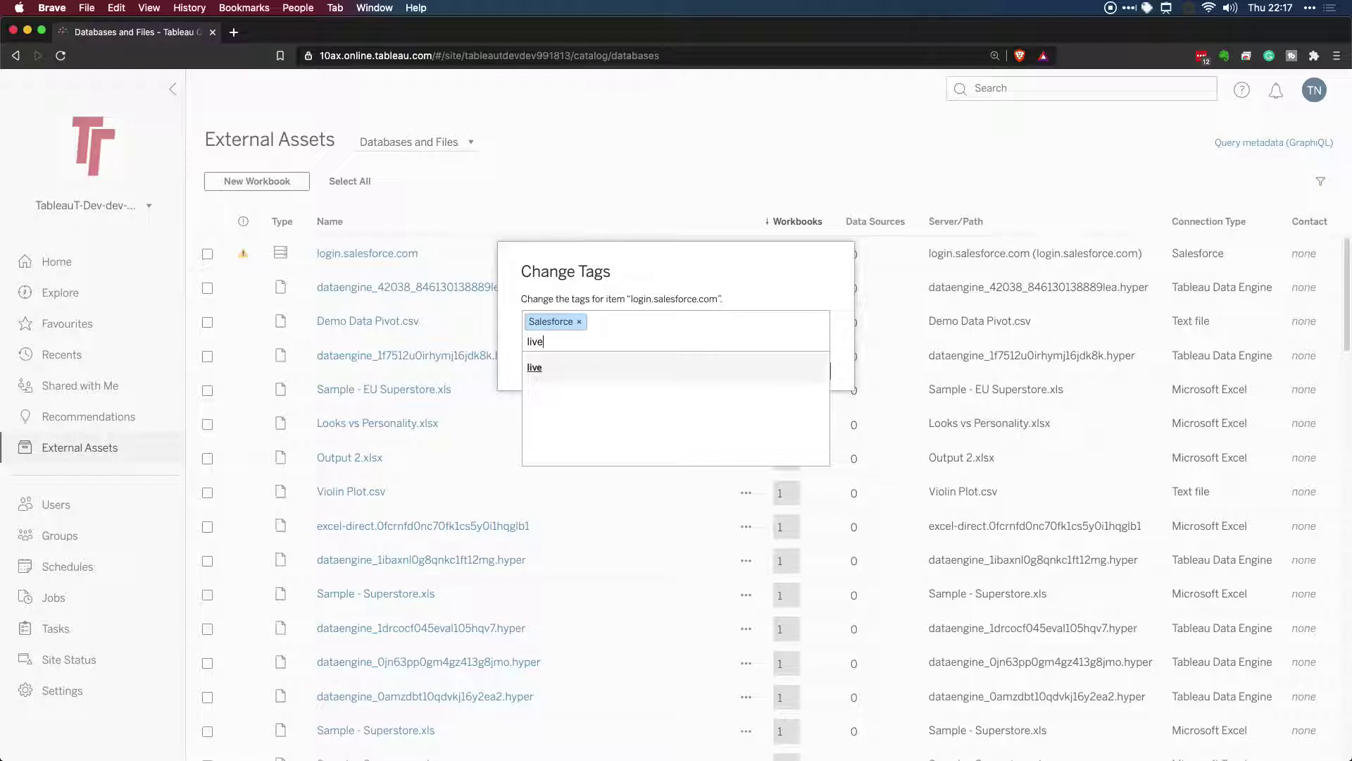
key("Return")
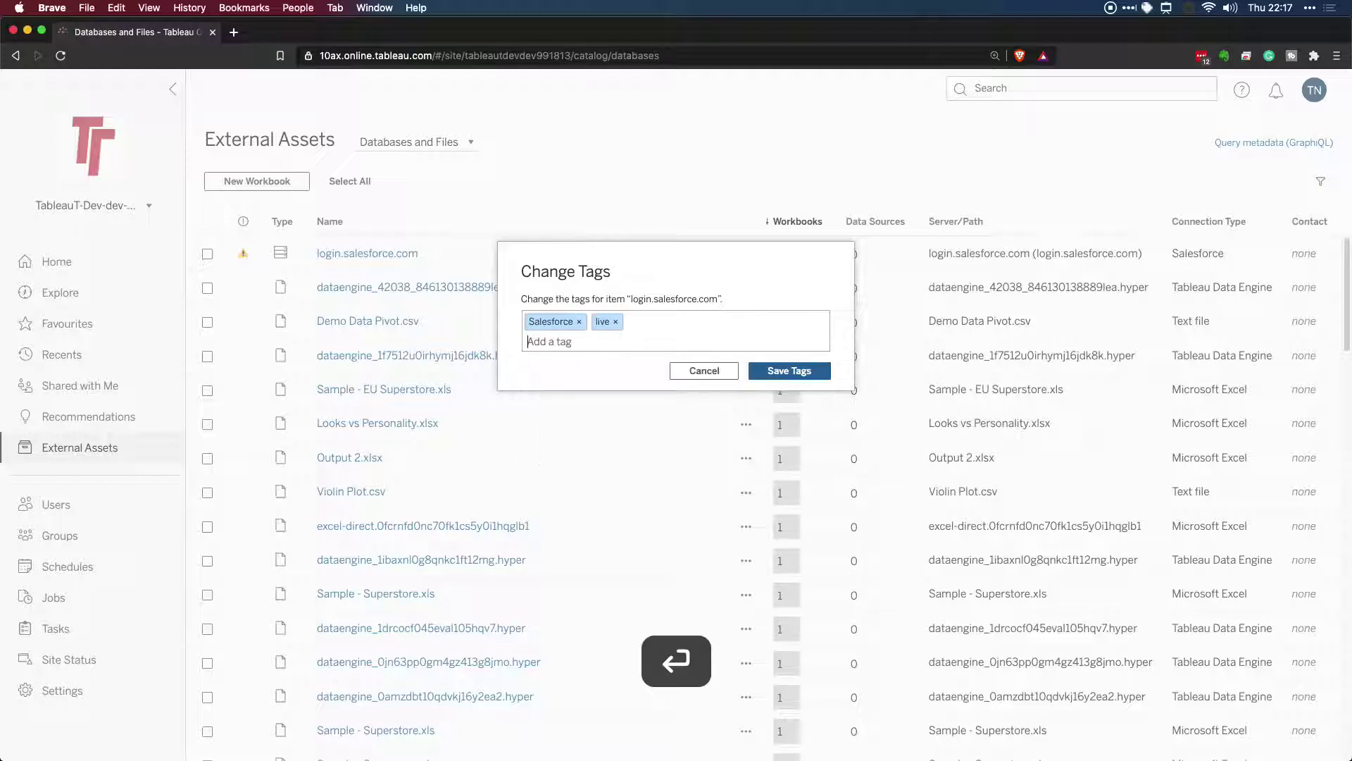
left_click(779, 372)
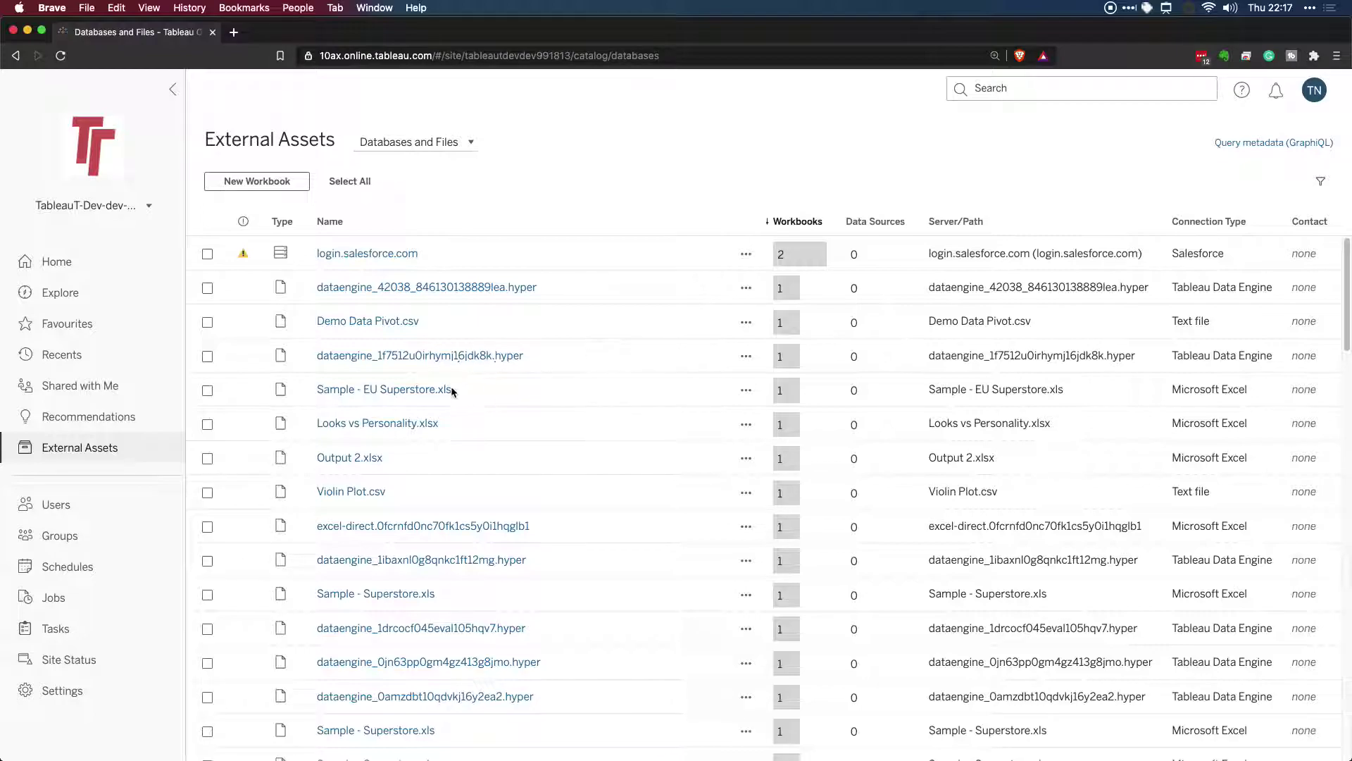
- Open Sample - EU Superstore.xls, review its downstream workbooks, sheets, dashboards and owners, then its tables
left_click(405, 391)
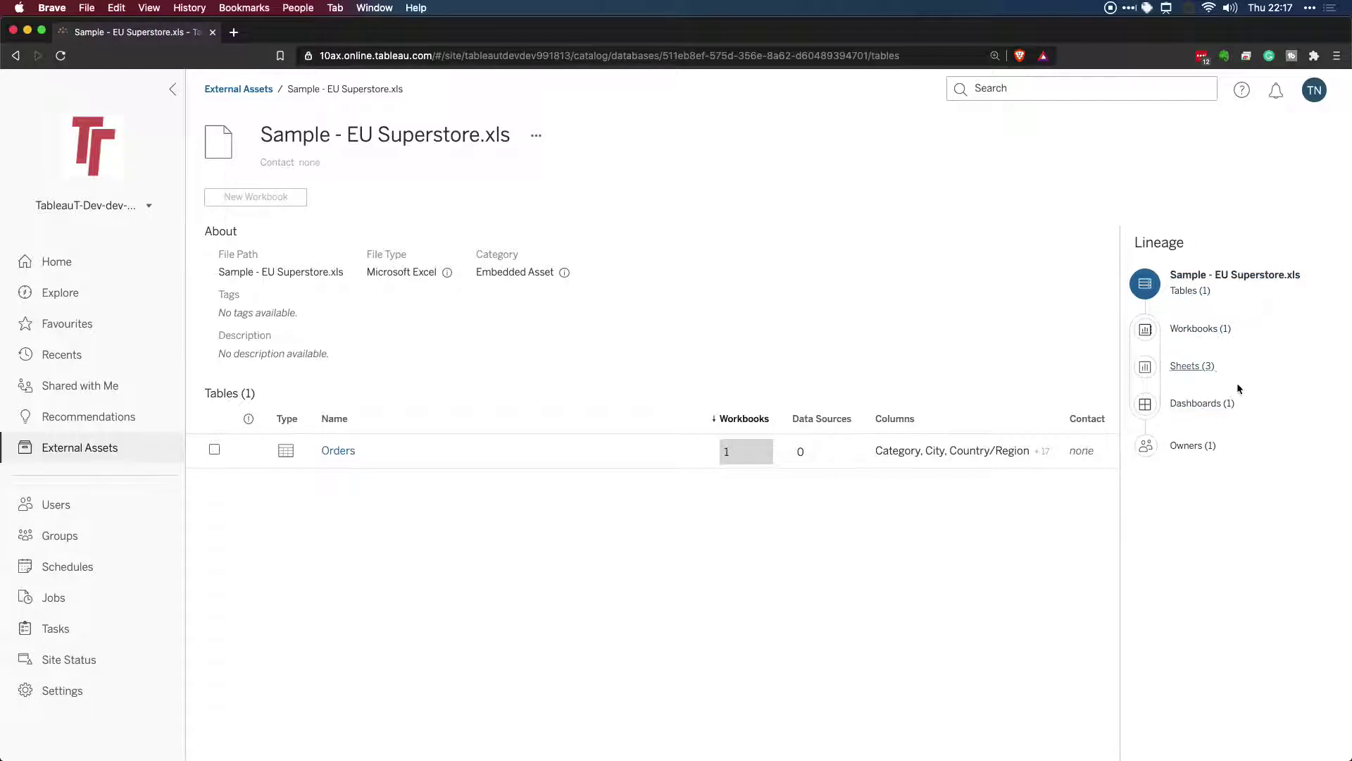
left_click(1205, 336)
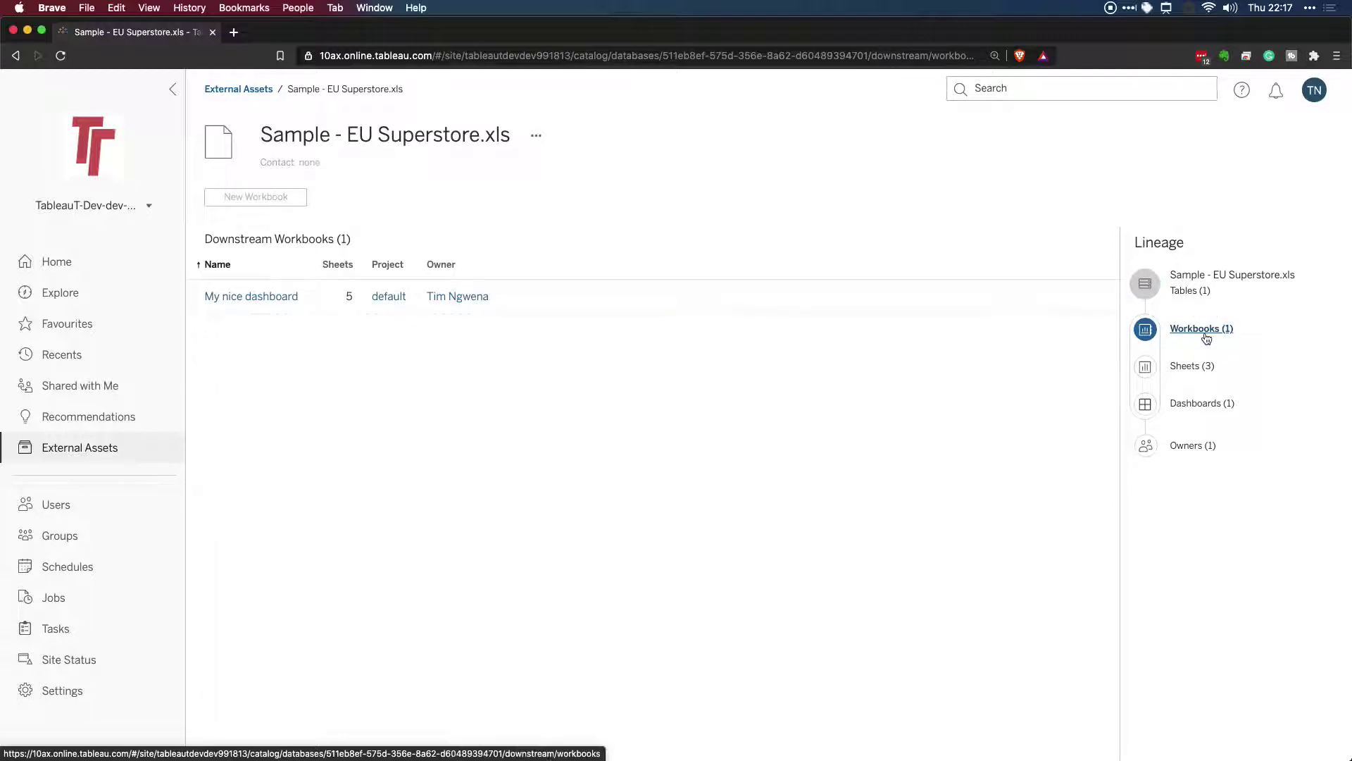
left_click(1197, 366)
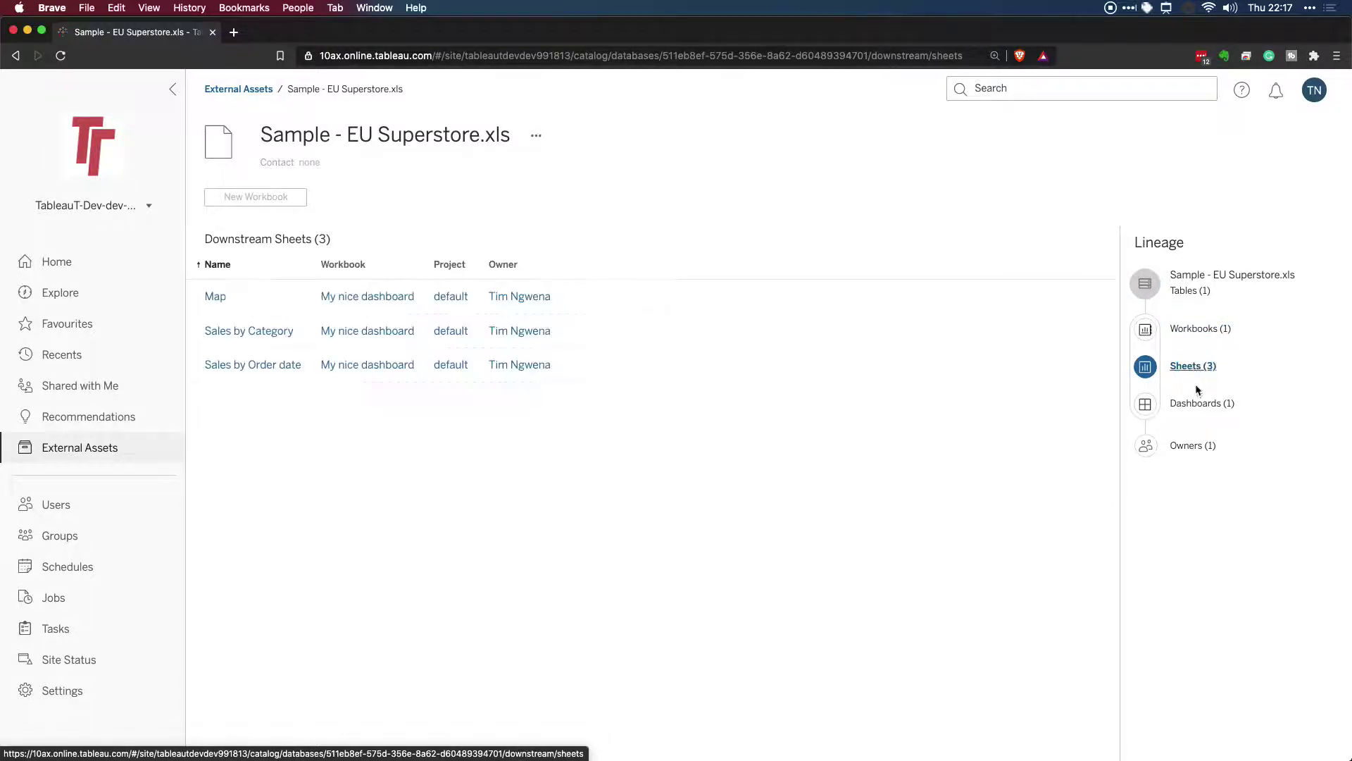
left_click(1199, 404)
left_click(1197, 448)
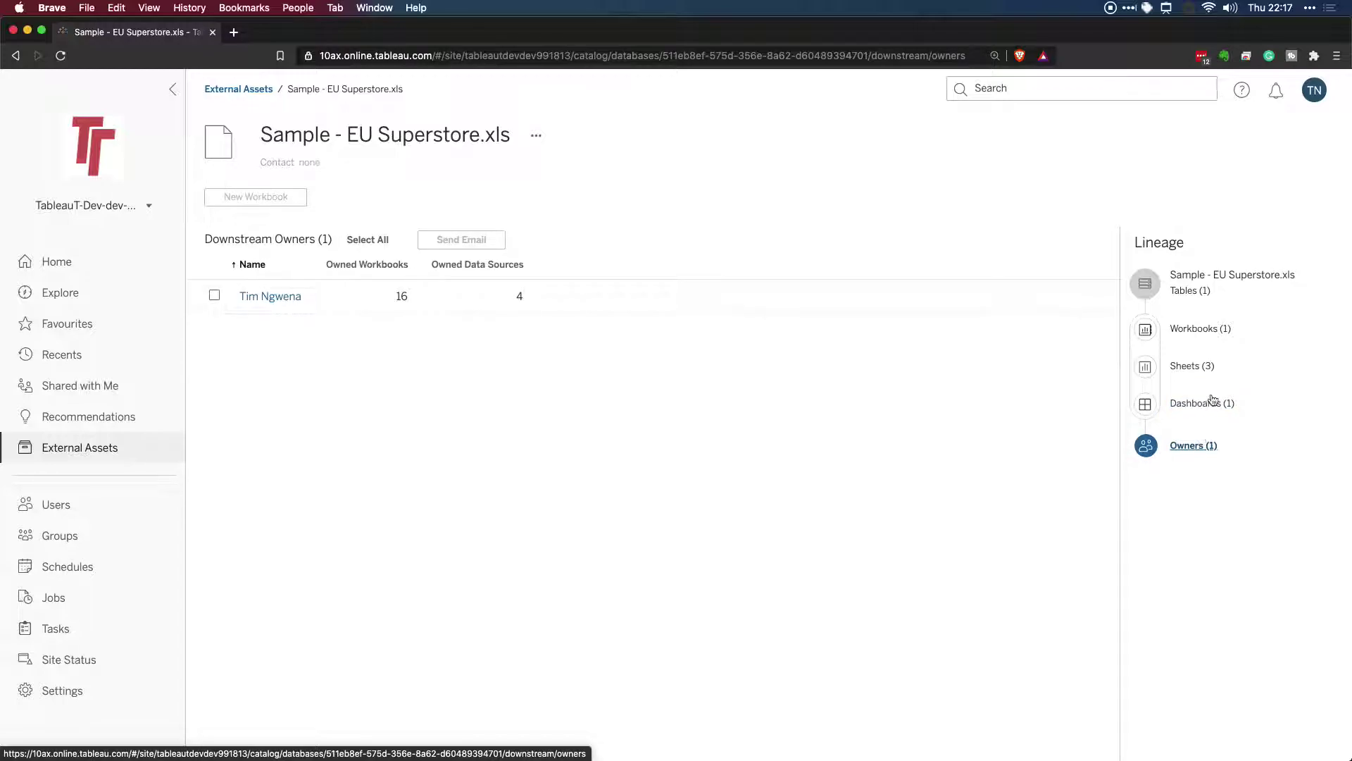
left_click(1261, 276)
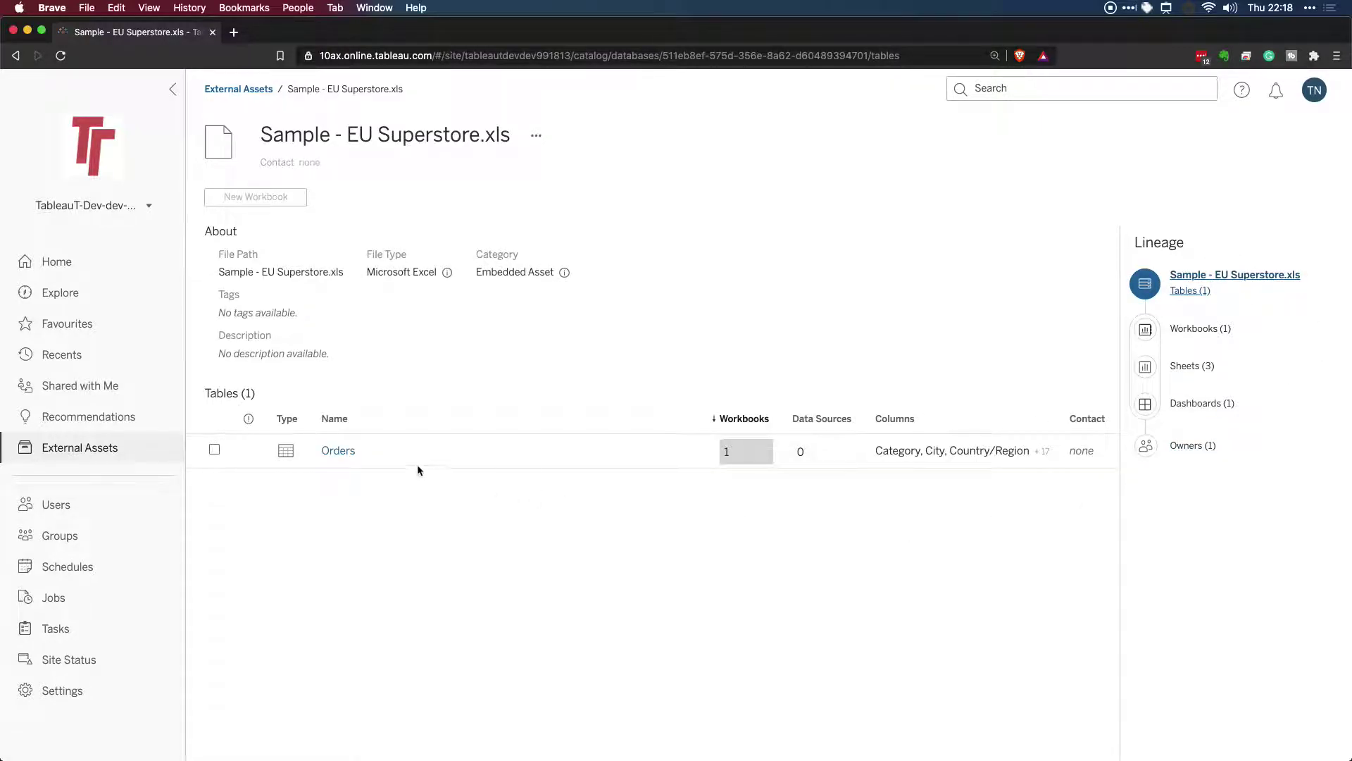
- Open the Orders table and save the tag Sales-table on it
left_click(346, 452)
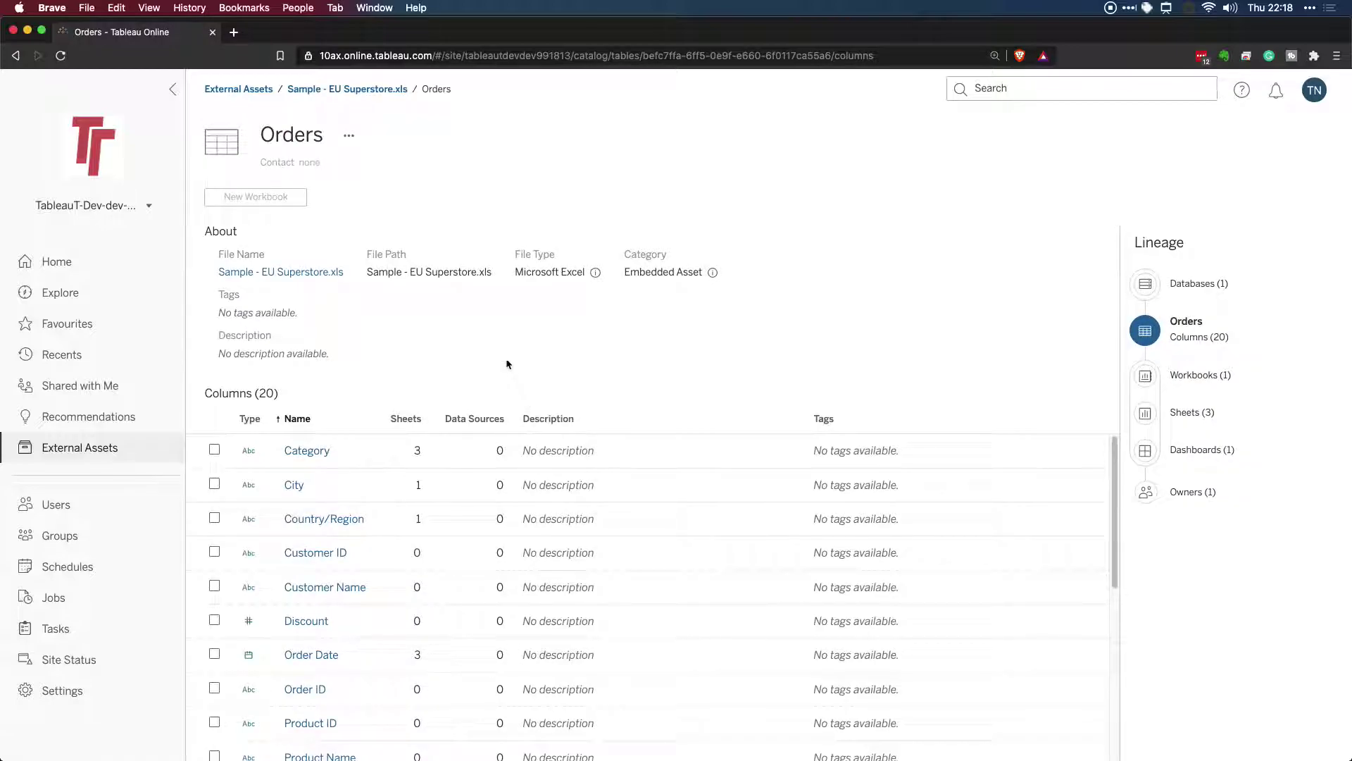
left_click(348, 136)
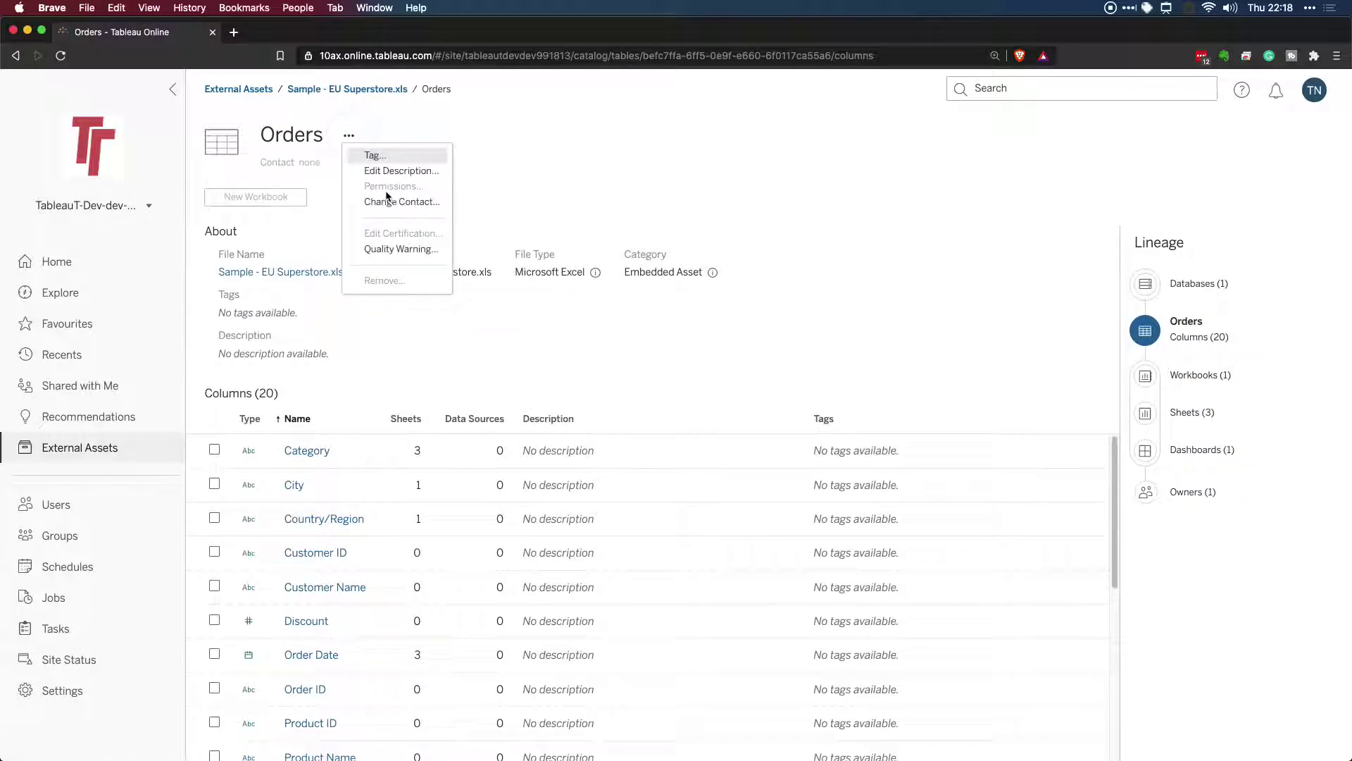
left_click(377, 154)
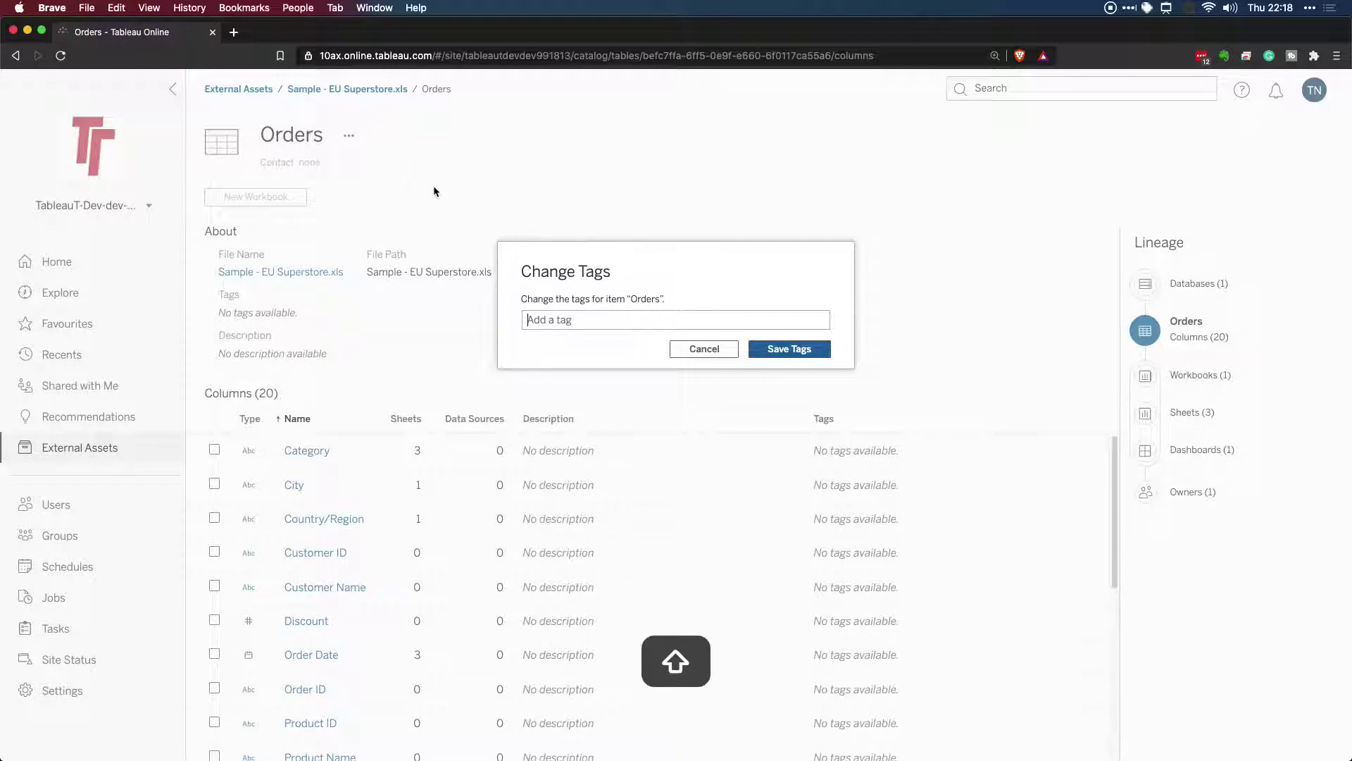
type("Sales-table")
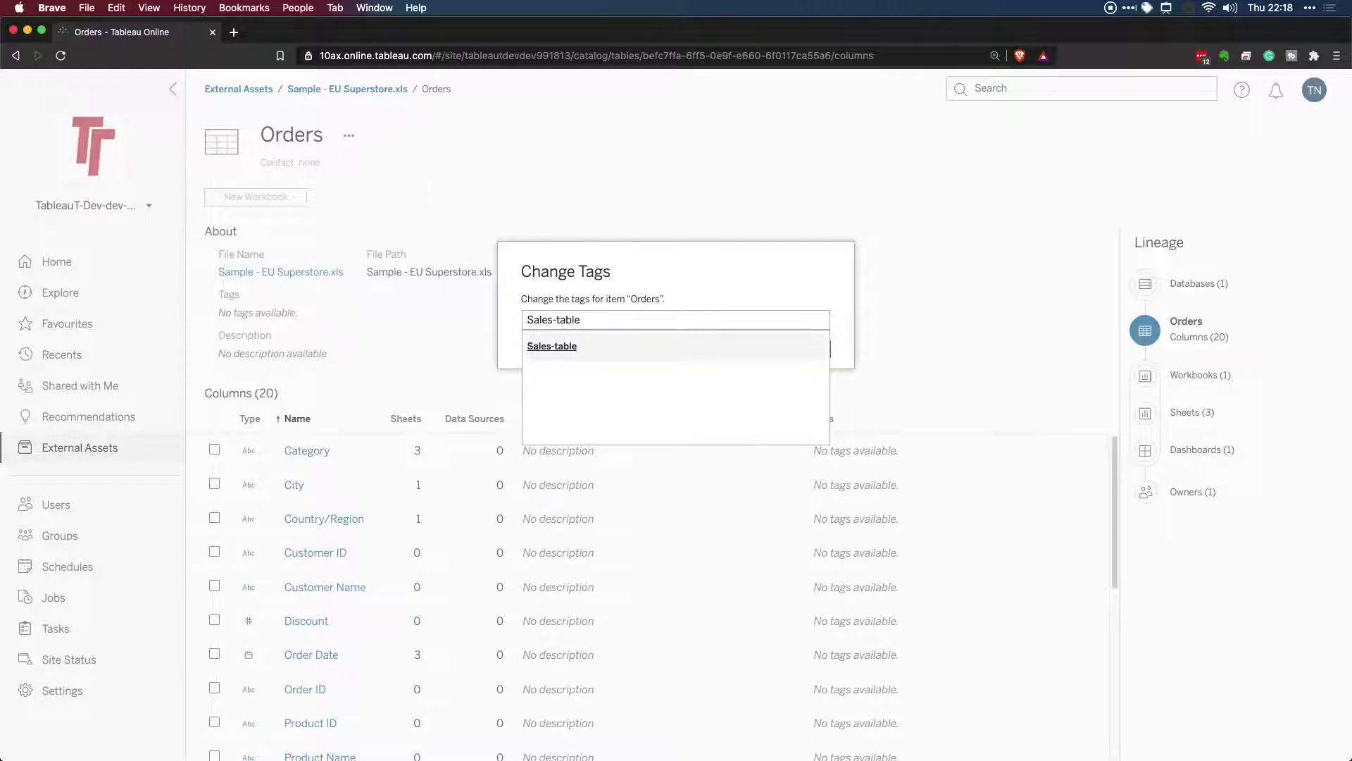
key("Return")
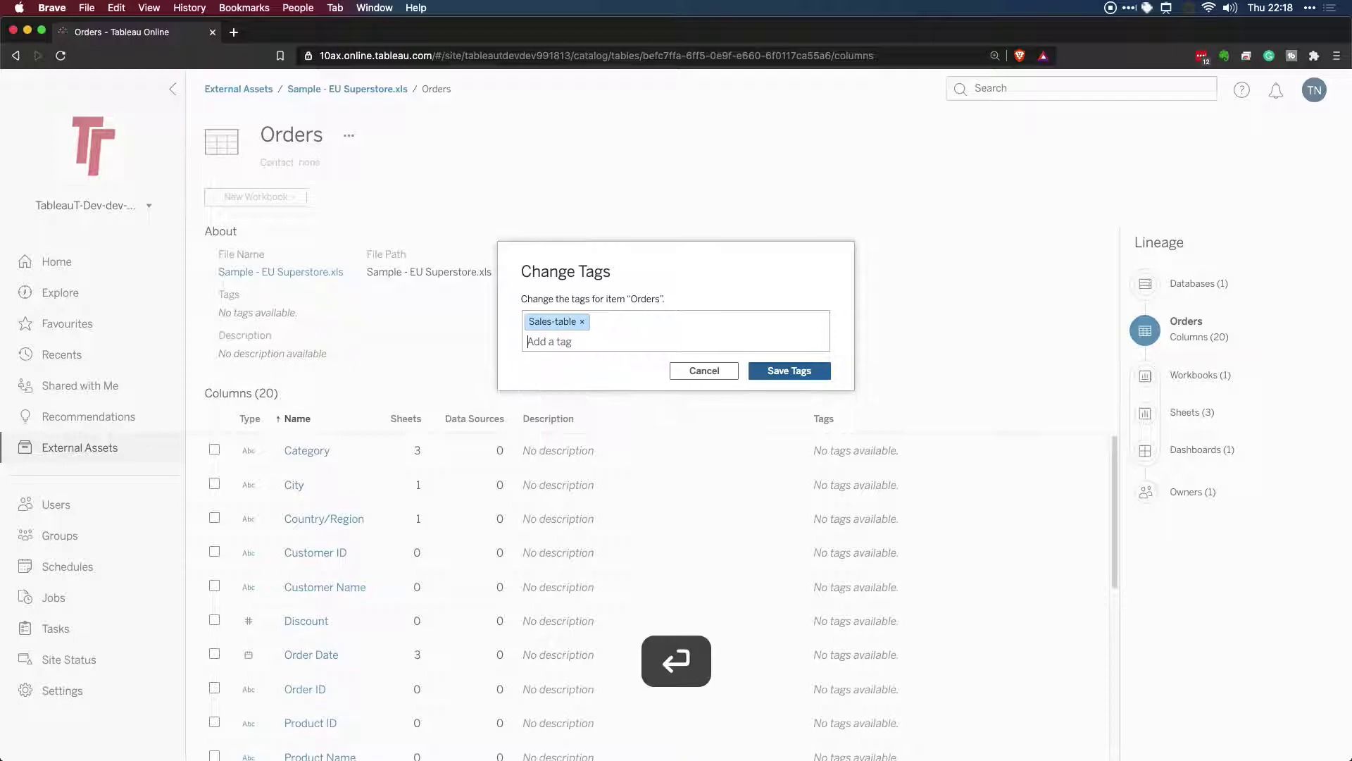
left_click(783, 370)
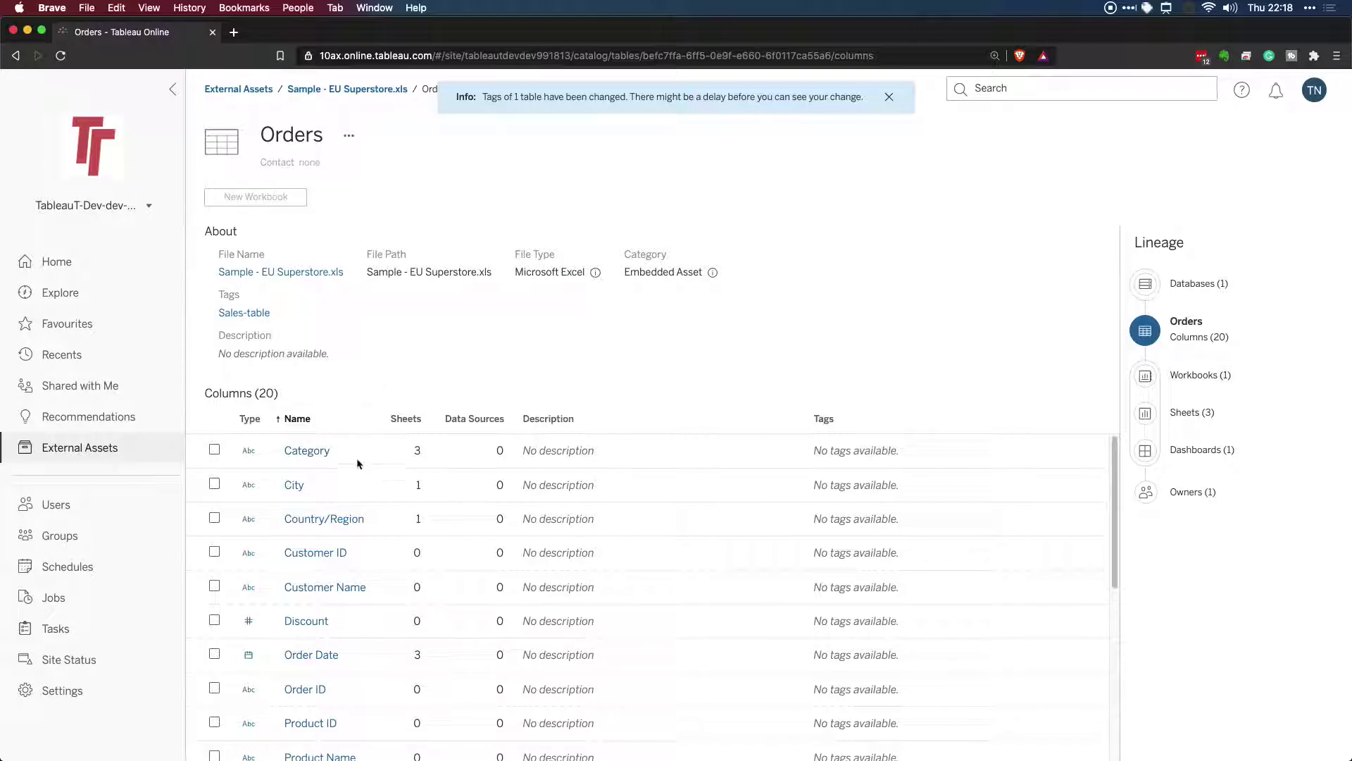
- Scroll down the Orders table's columns and open the Sales column's details
scroll(423, 528, "down", 5)
scroll(634, 556, "down", 1)
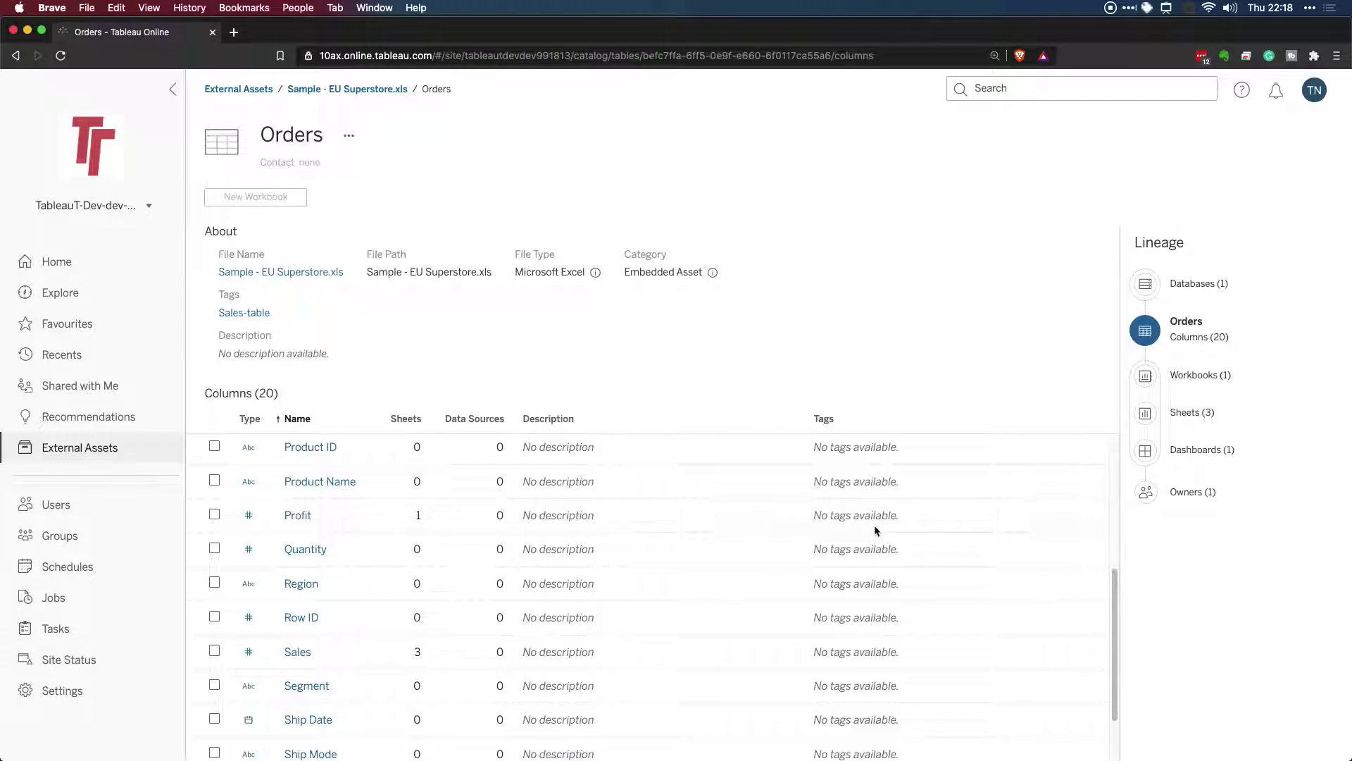
scroll(874, 535, "down", 2)
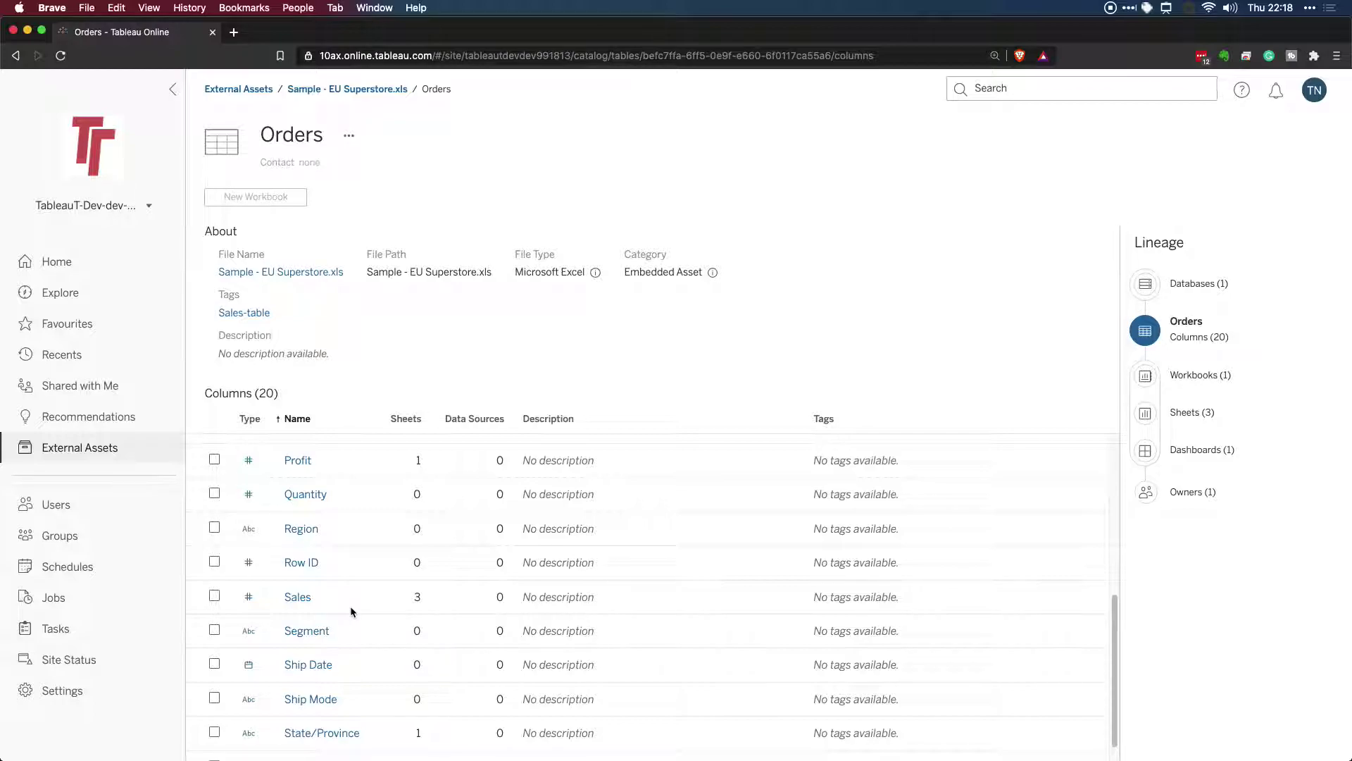
left_click(296, 599)
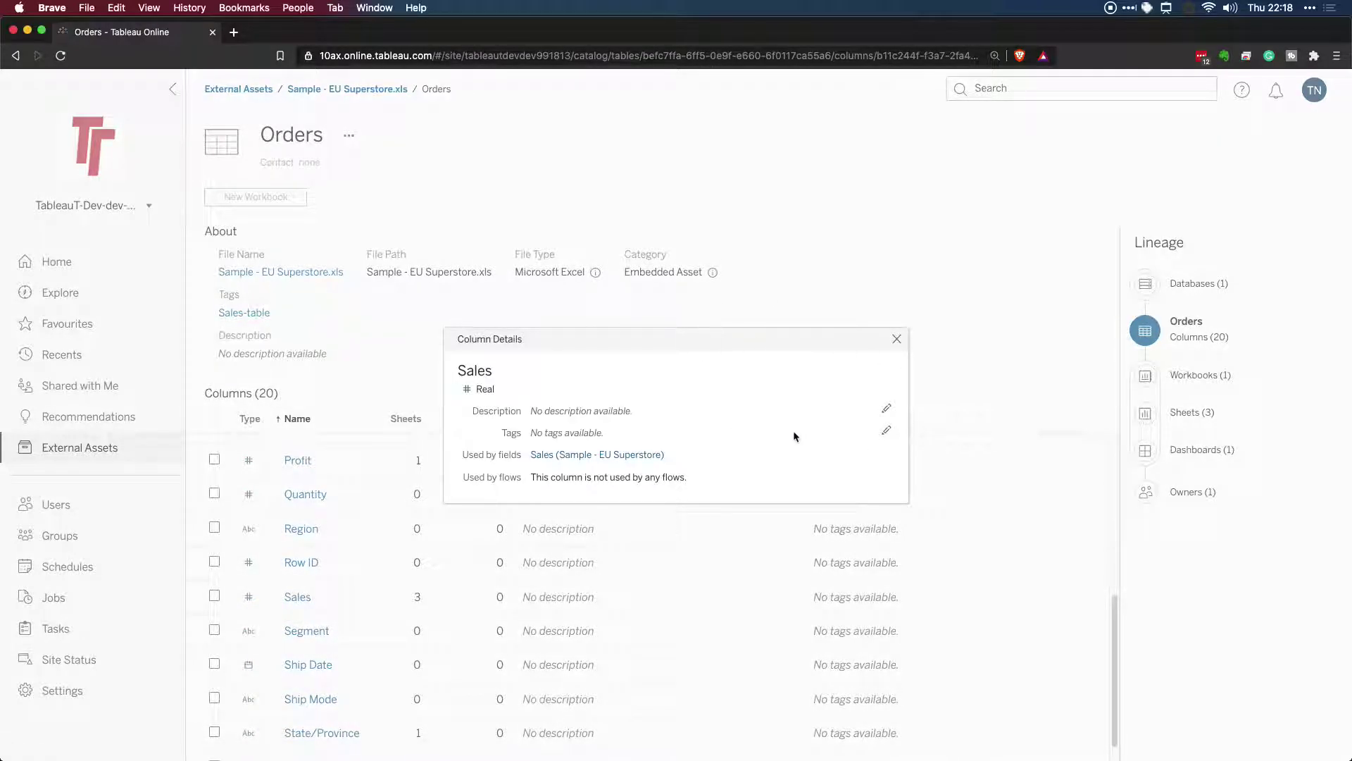
- Tag the Sales column Pii, discarding the uppercase PII entry first, and save
left_click(890, 431)
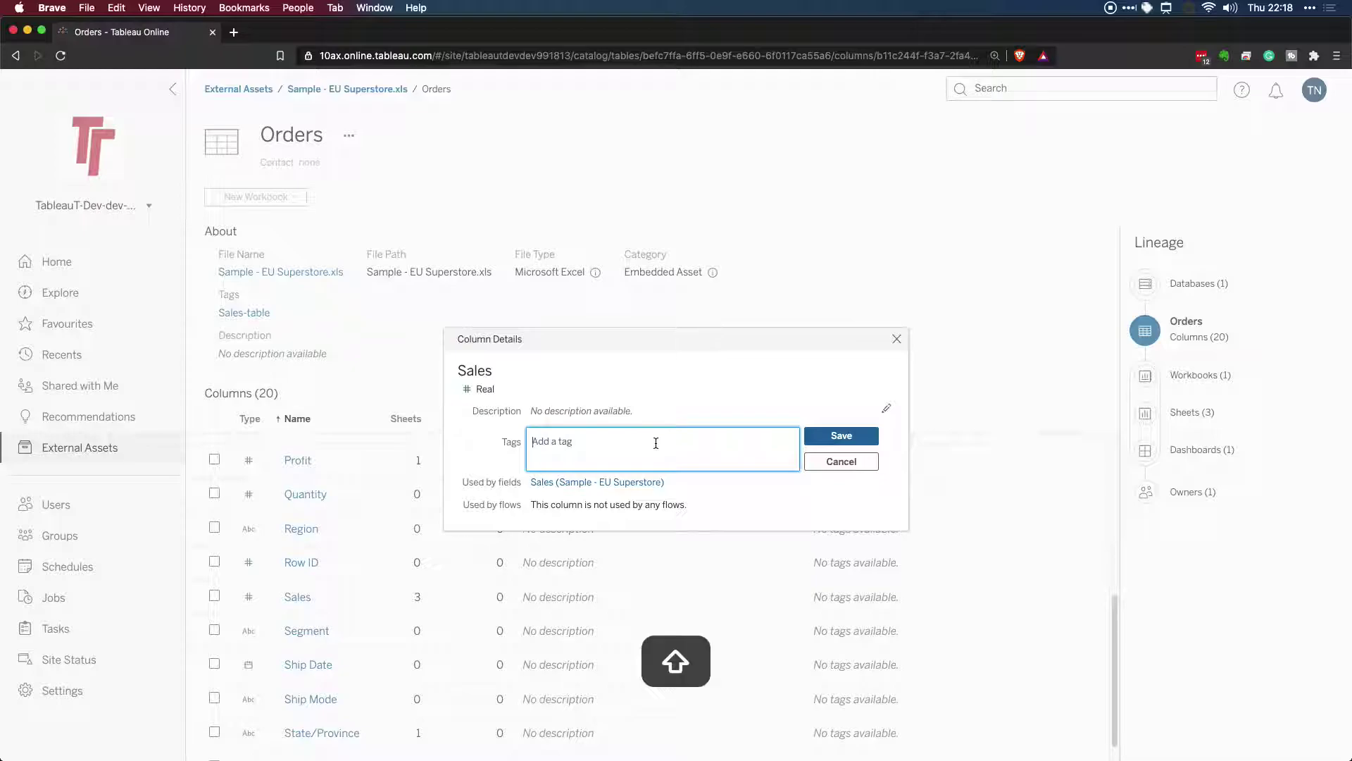
type("PII")
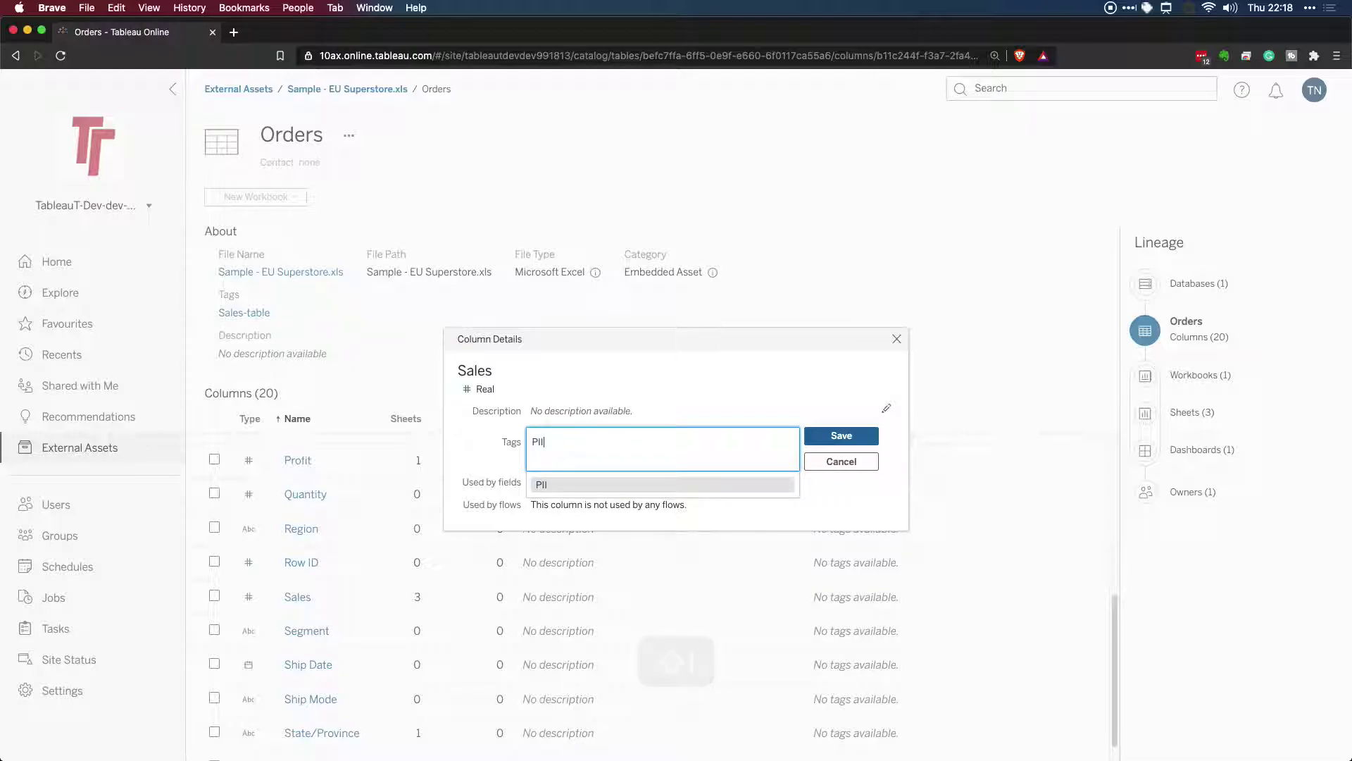
left_click(810, 437)
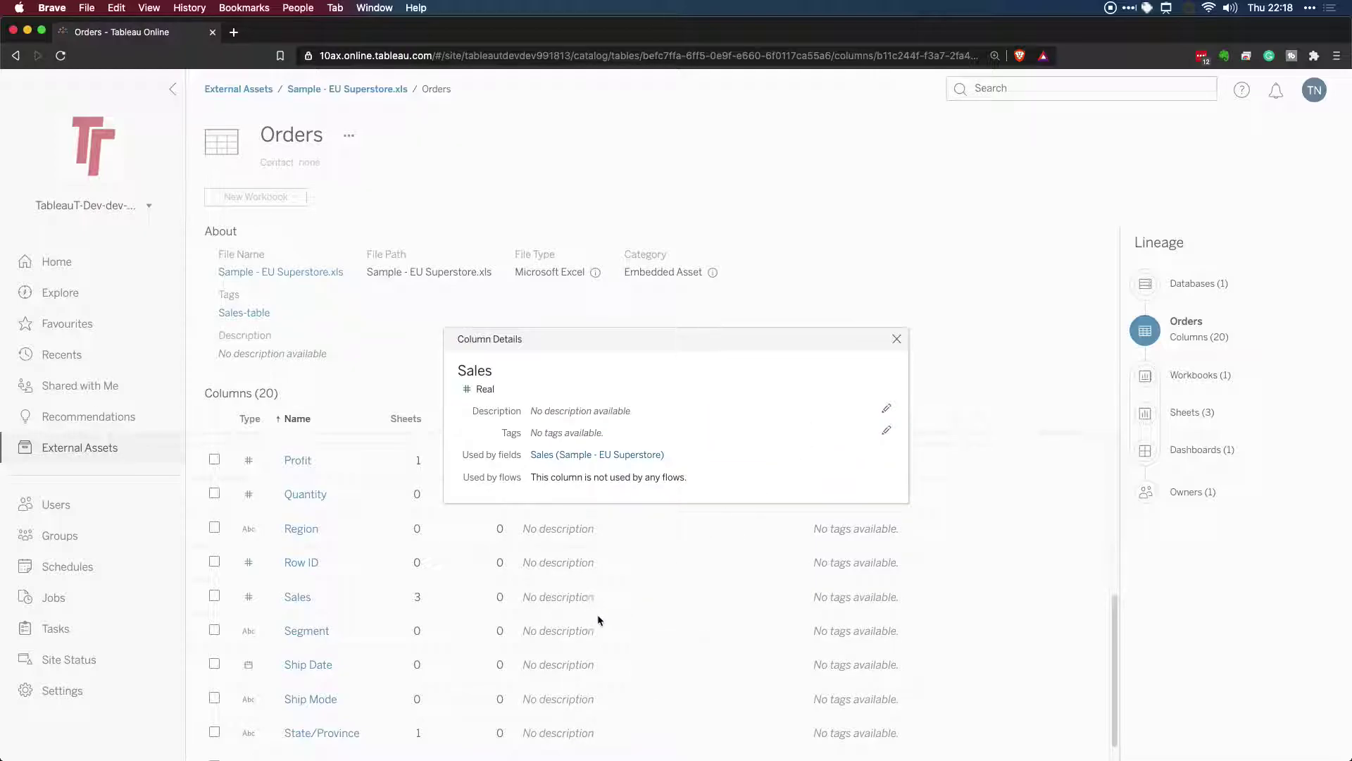
left_click(886, 431)
left_click(680, 440)
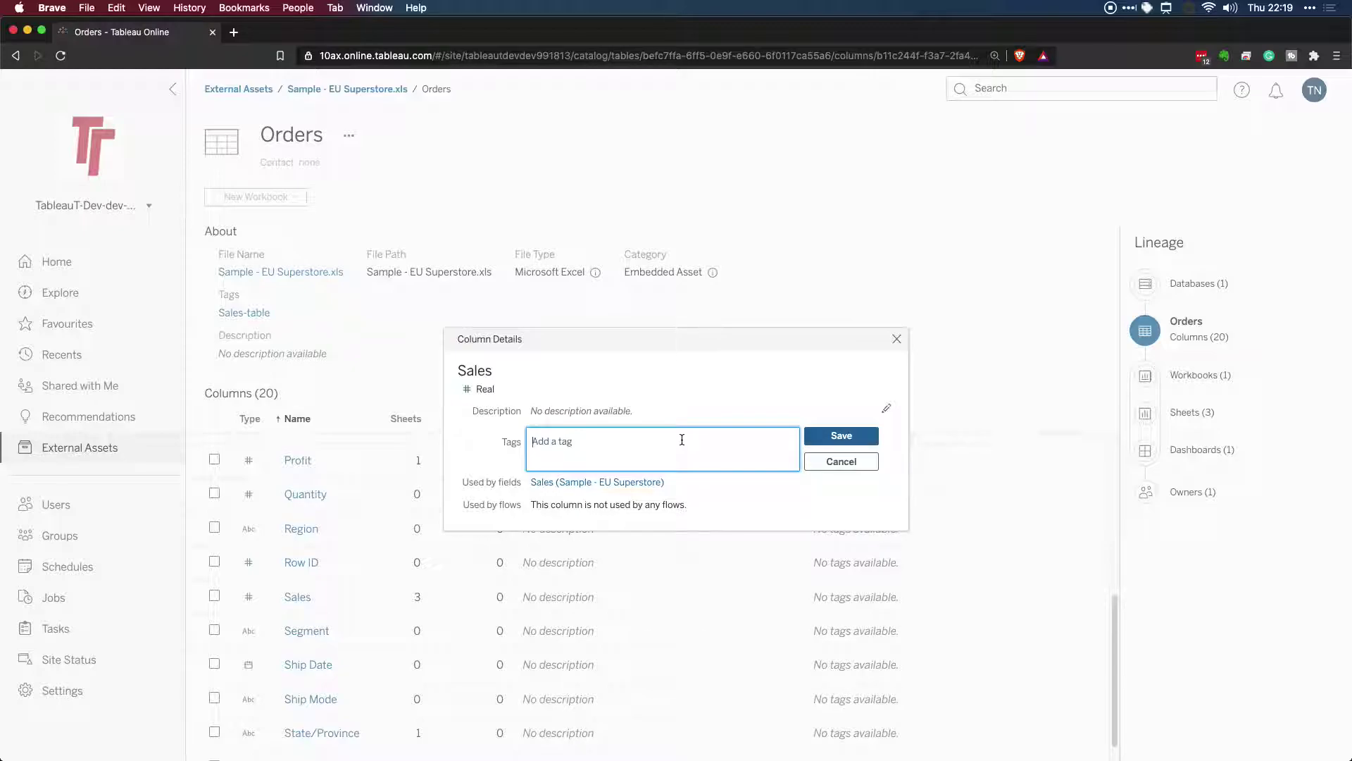
type("Pii")
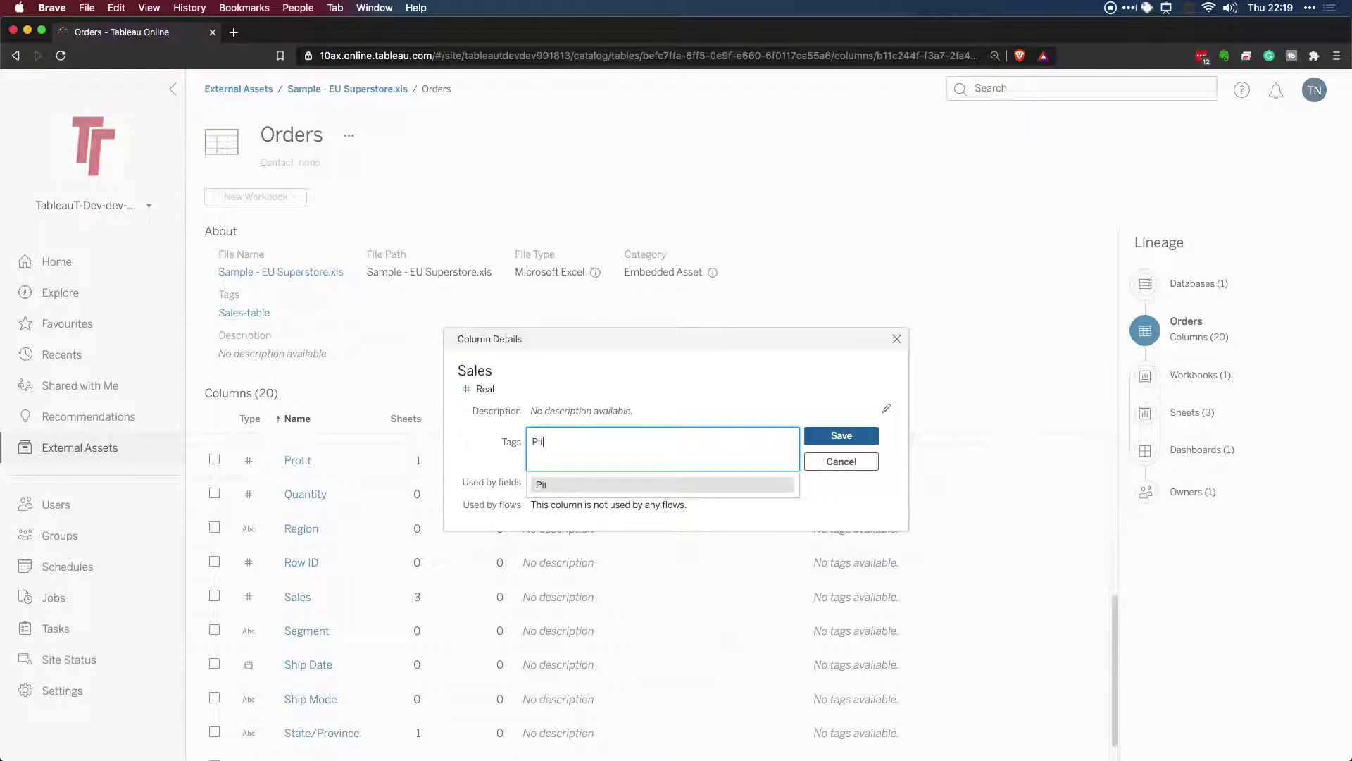
key("Return")
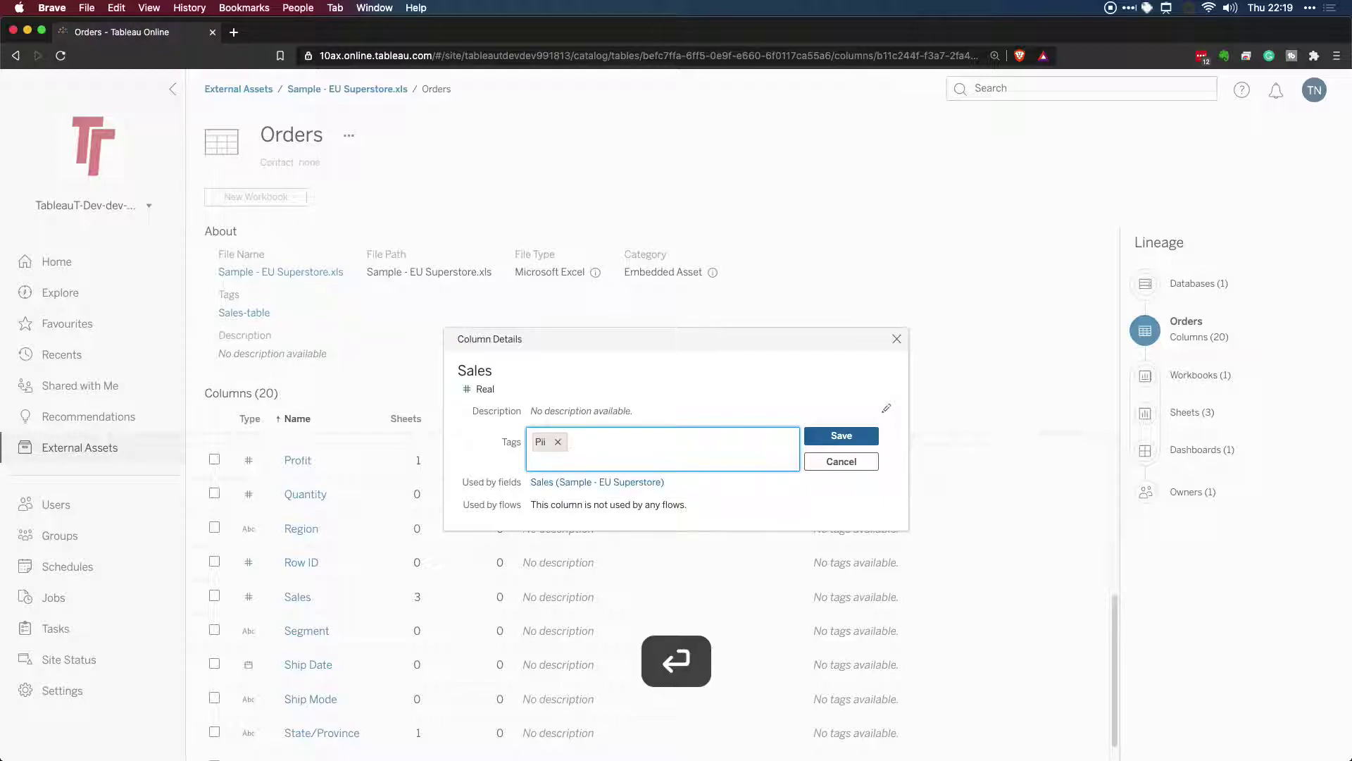
left_click(841, 435)
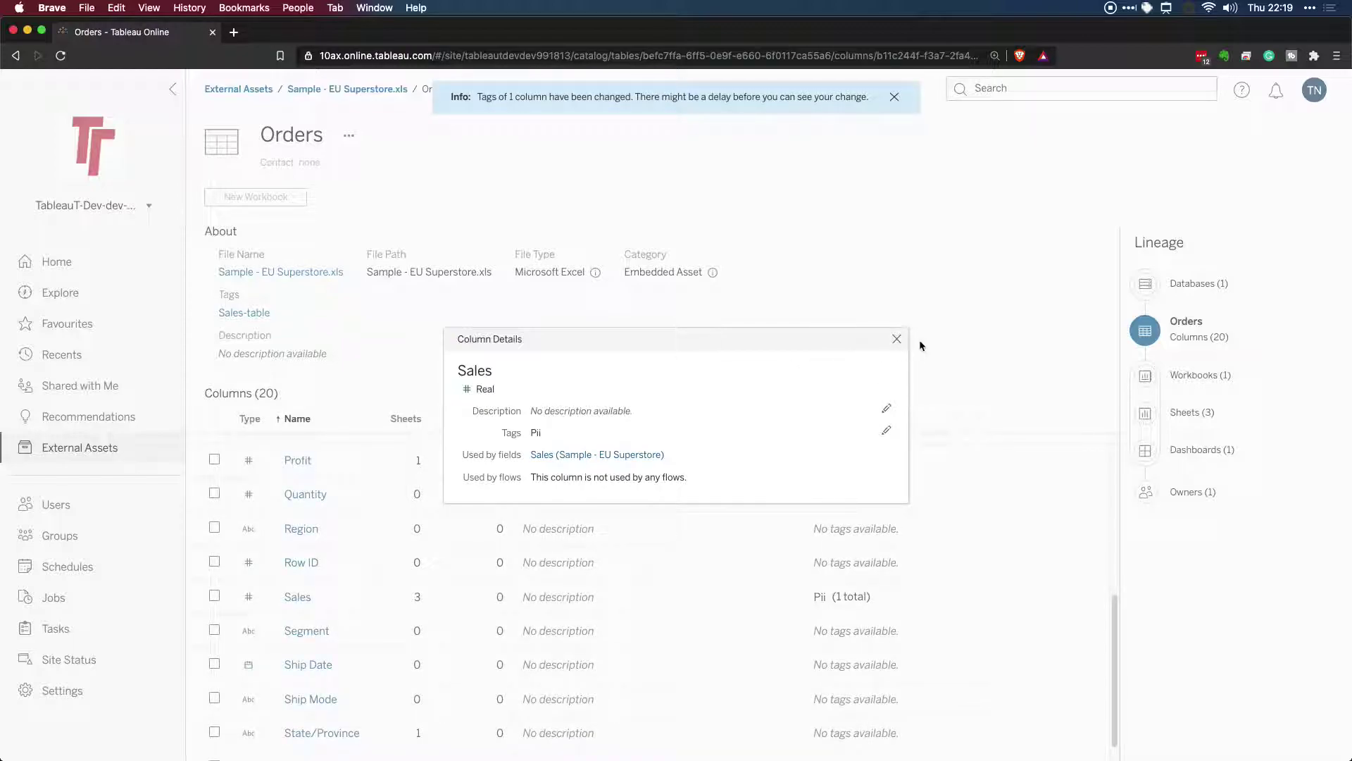
- Add the existing Sales tag to the Sales column alongside Pii and save
left_click(885, 430)
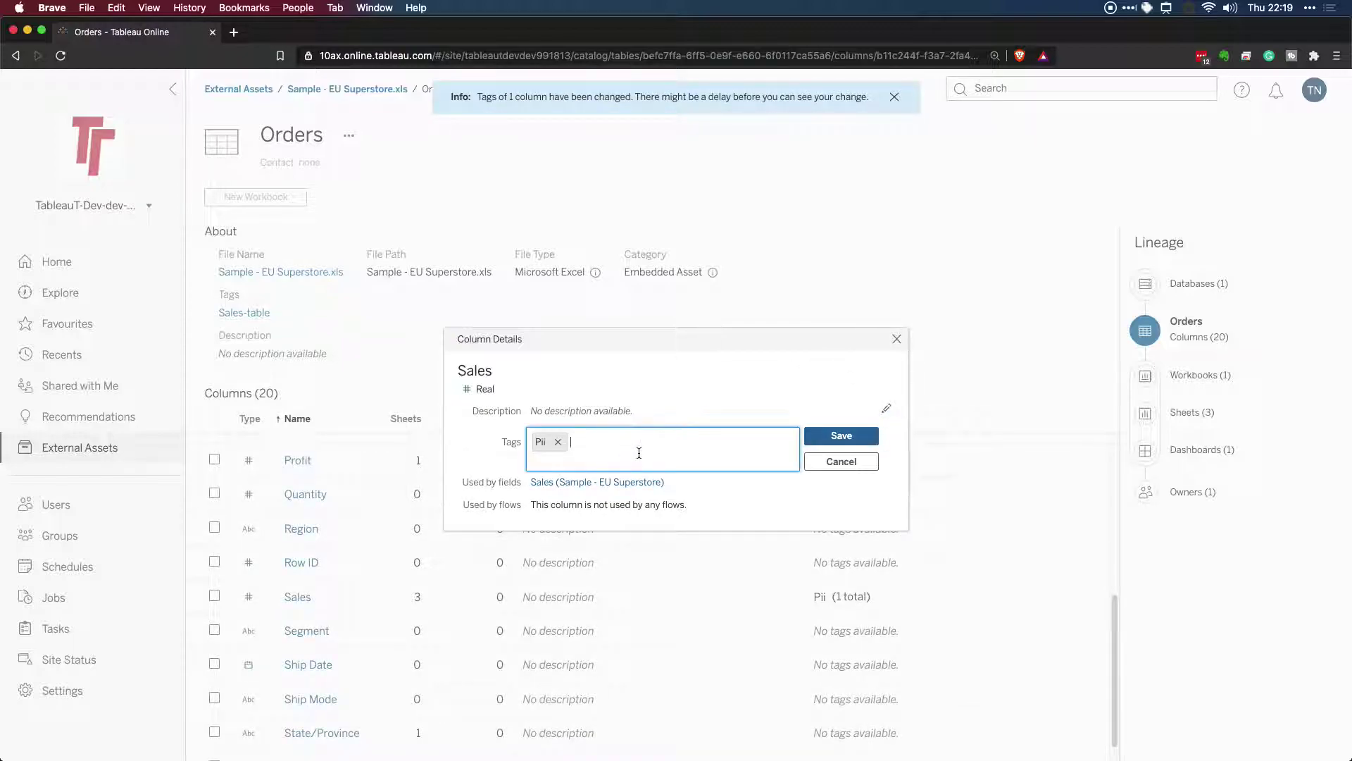
type("S")
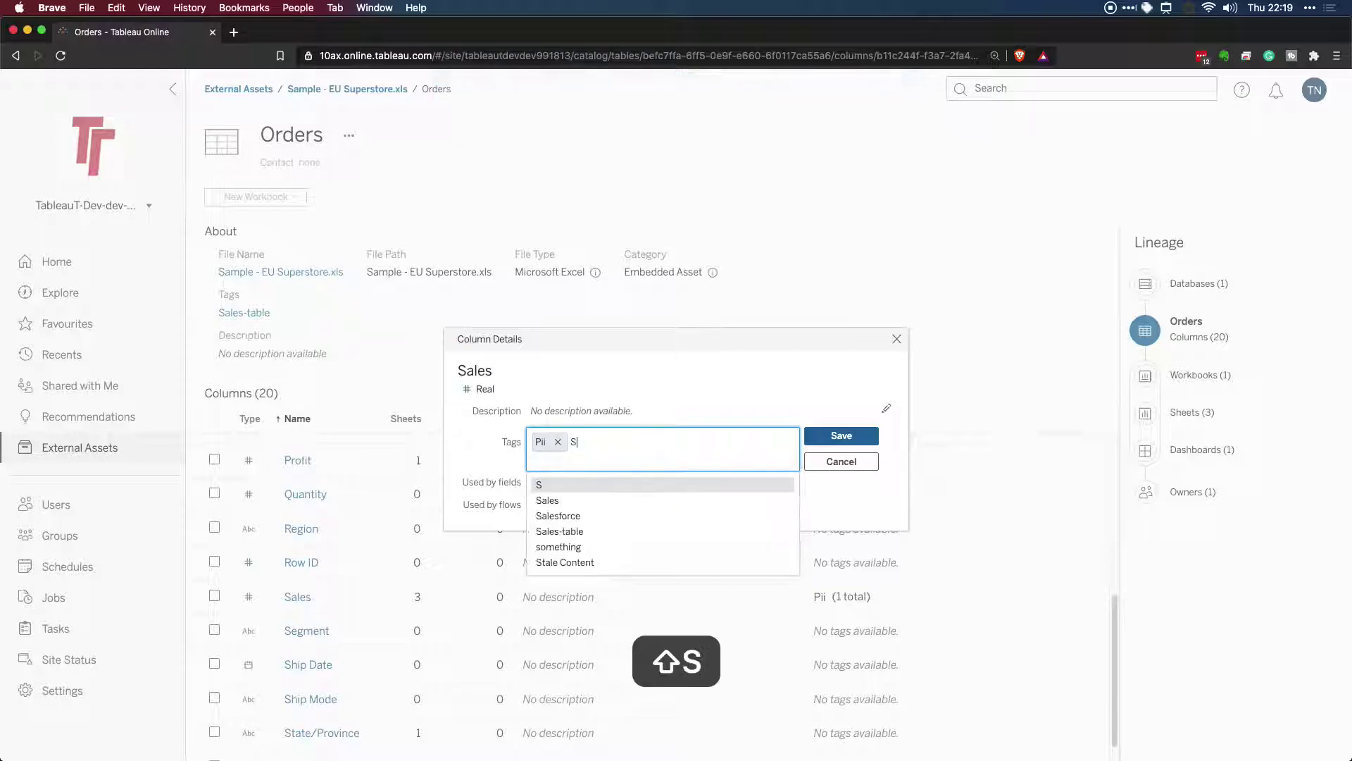
type("ales")
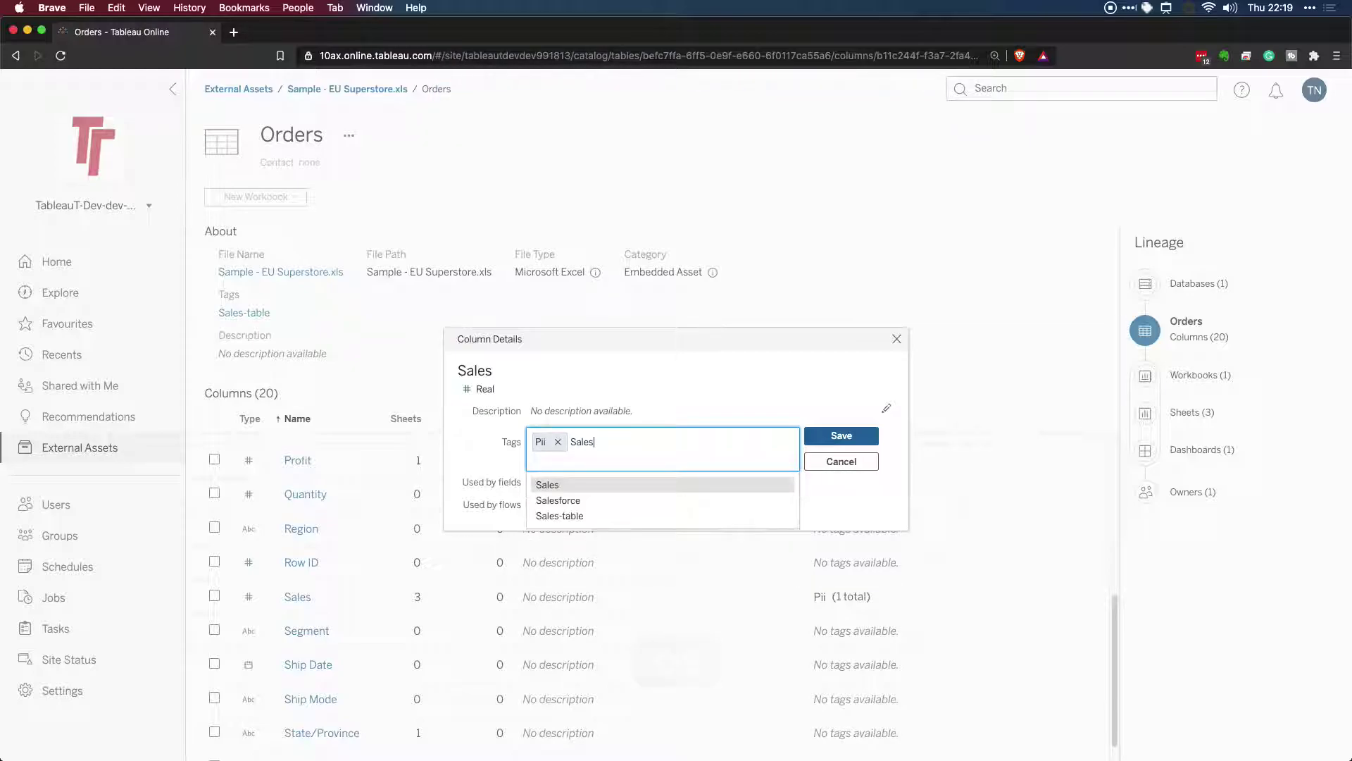
left_click(589, 484)
left_click(842, 436)
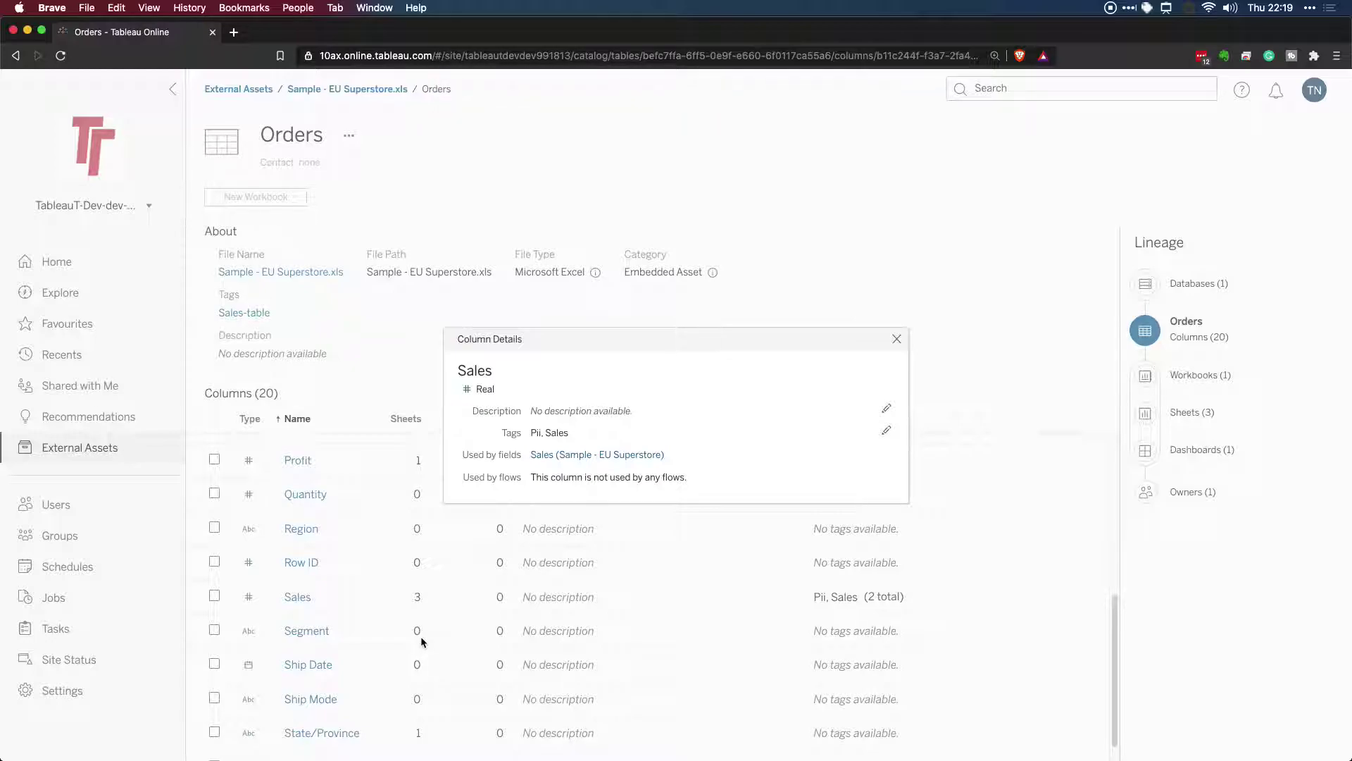
- Leave the Sales column details, list all workbooks on Explore, and open the tag filter and content-type lists
left_click(897, 338)
left_click(100, 298)
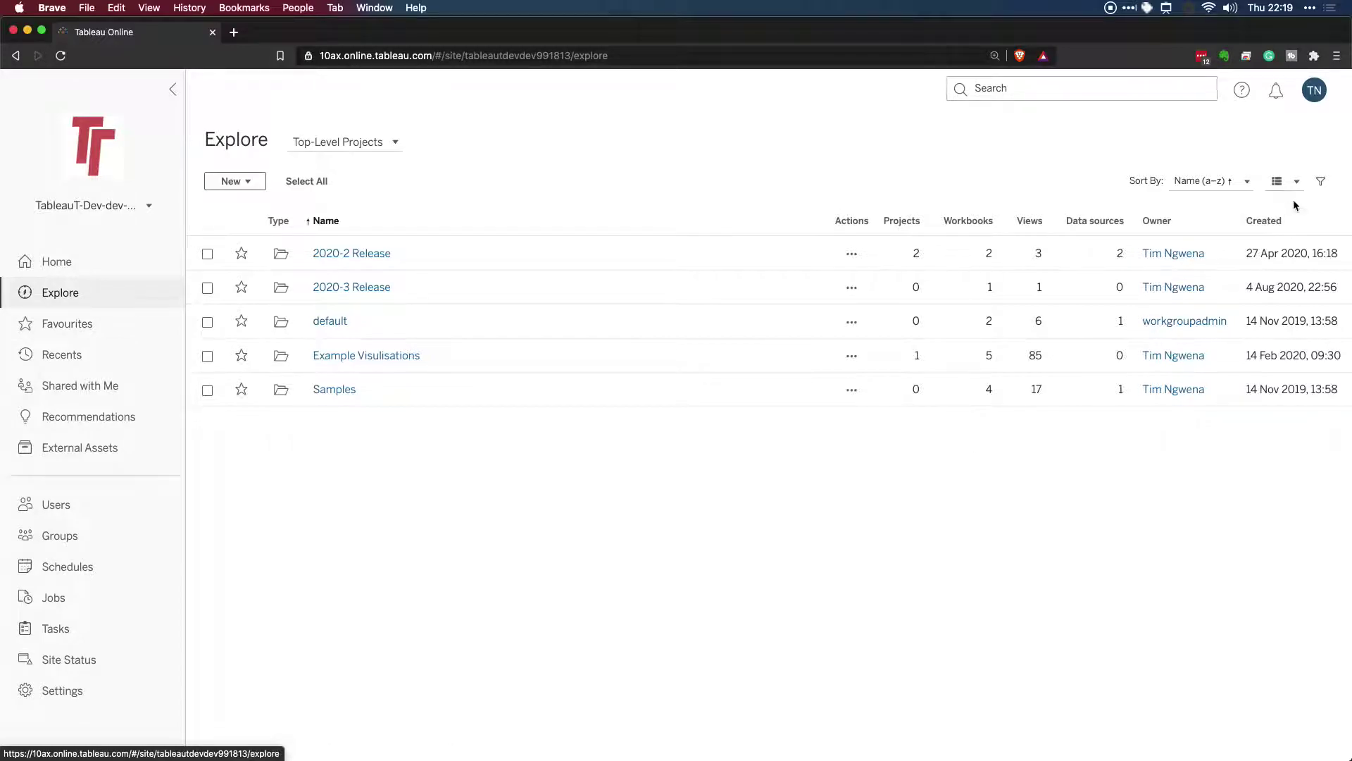
left_click(1320, 181)
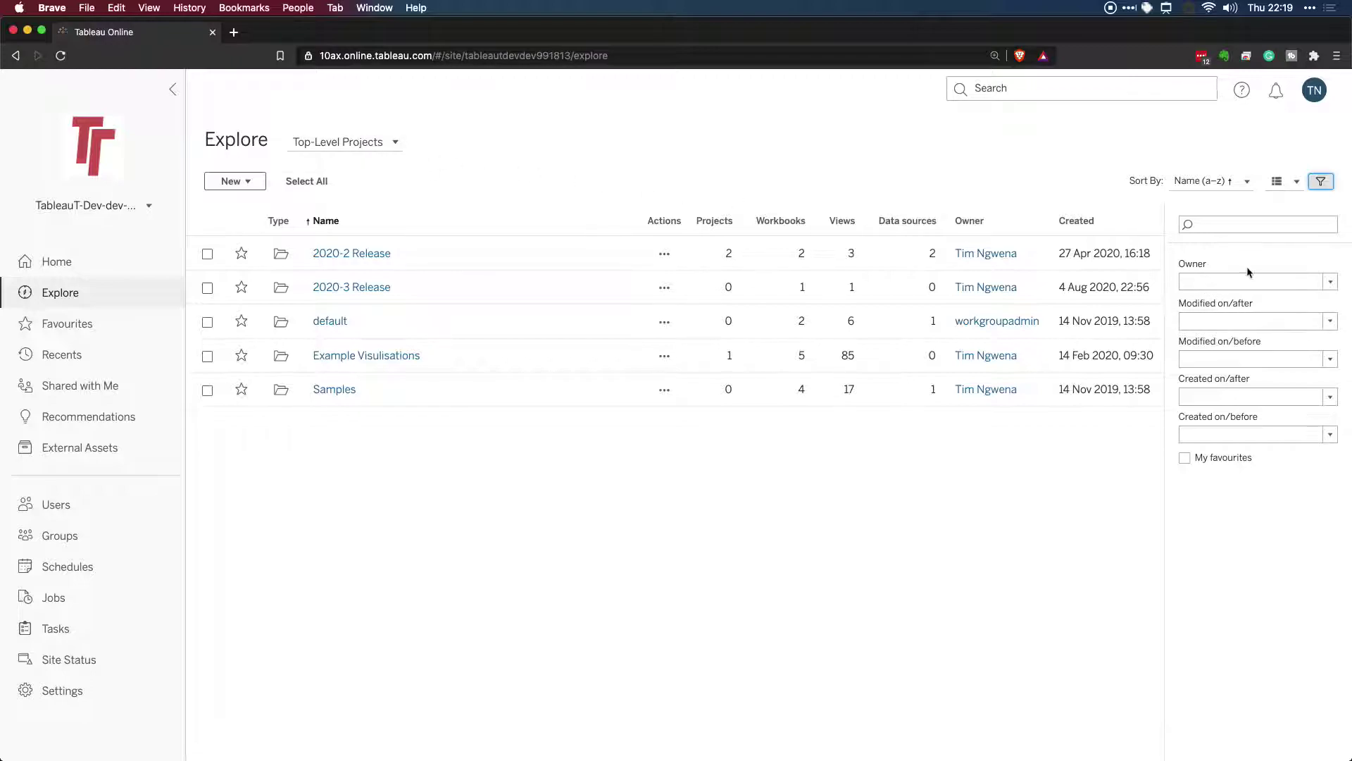
left_click(380, 144)
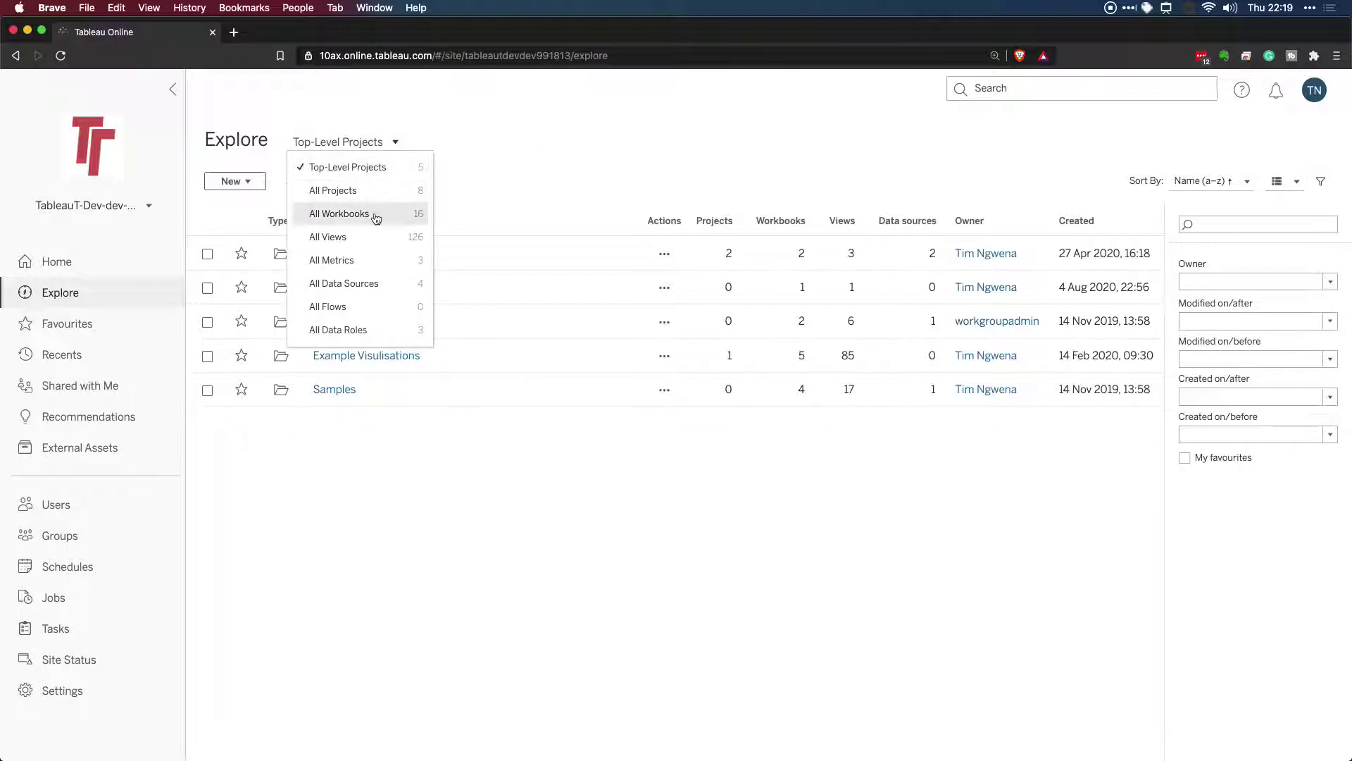
left_click(407, 215)
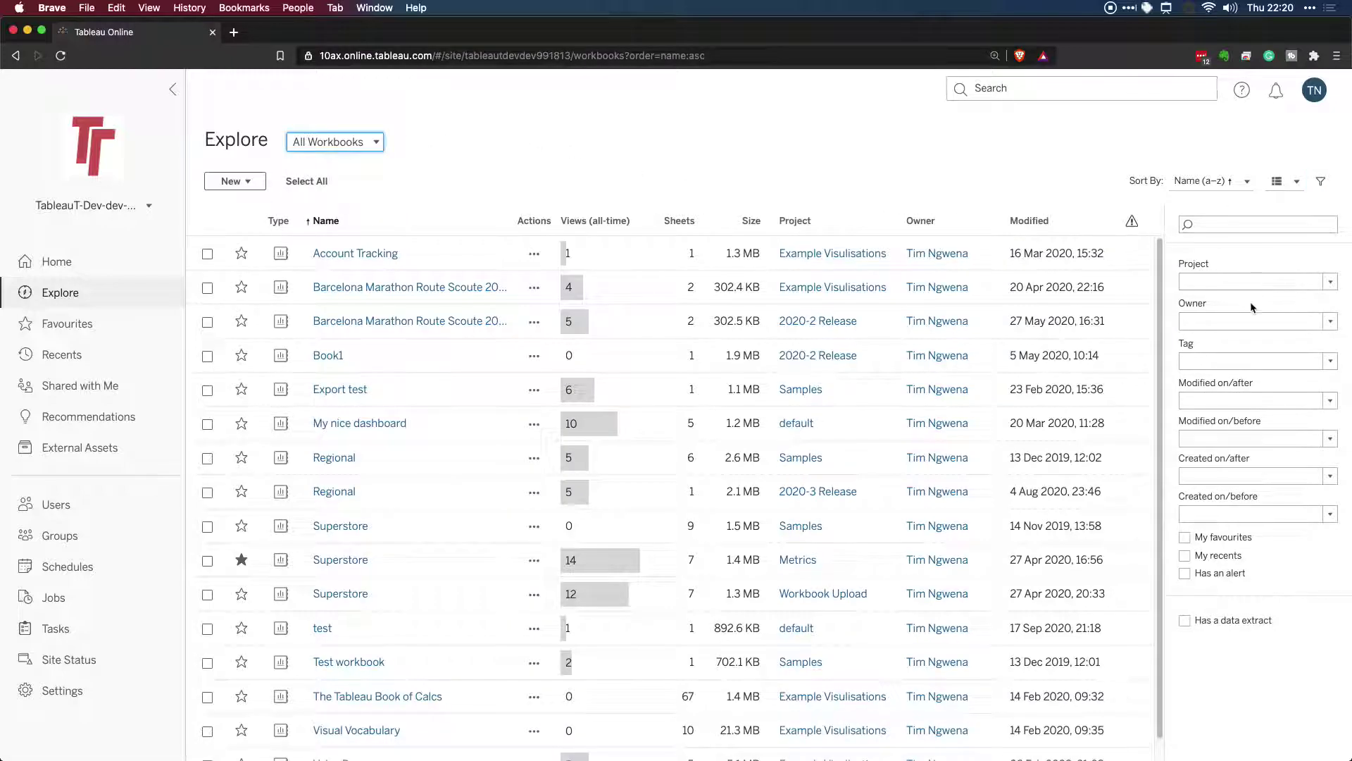
left_click(1244, 361)
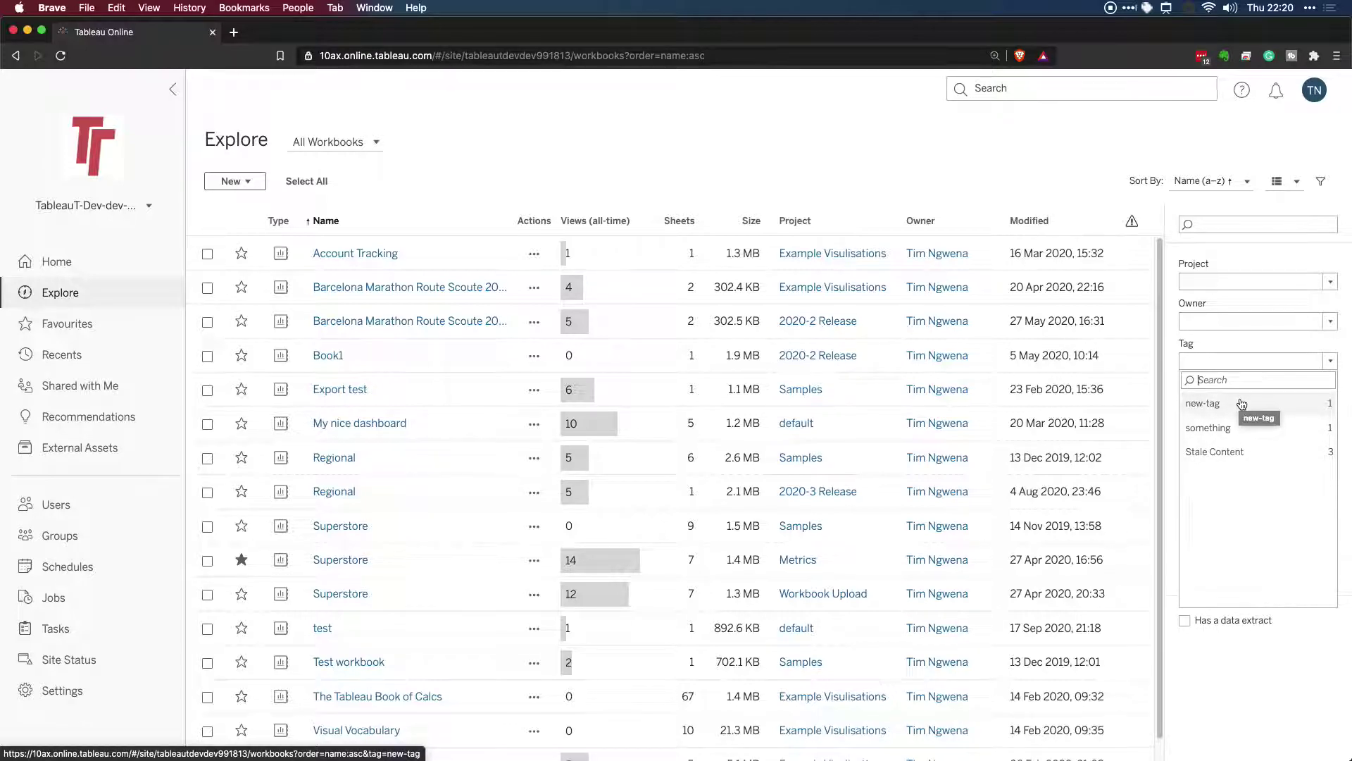
left_click(377, 143)
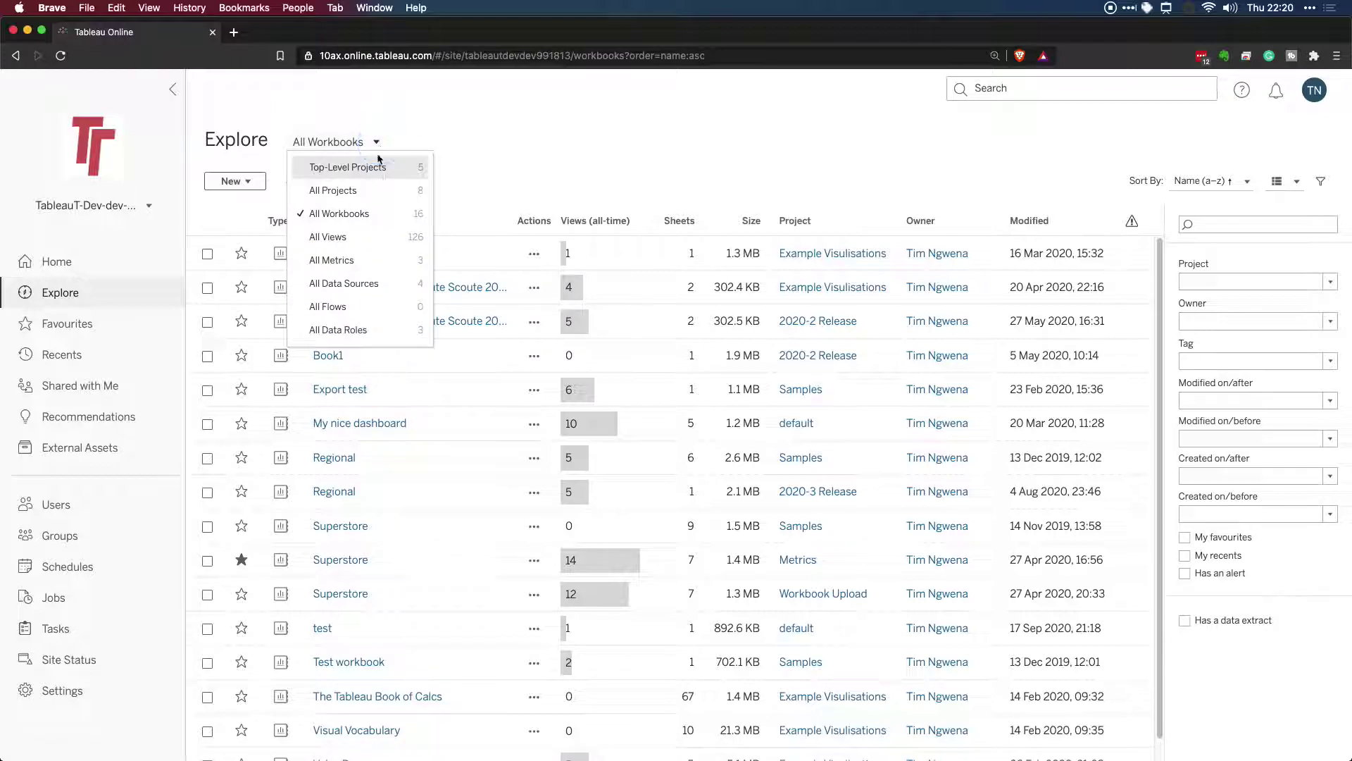
- Switch Explore to All Data Sources, check its tag filter, then go to External Assets
left_click(387, 284)
left_click(1292, 367)
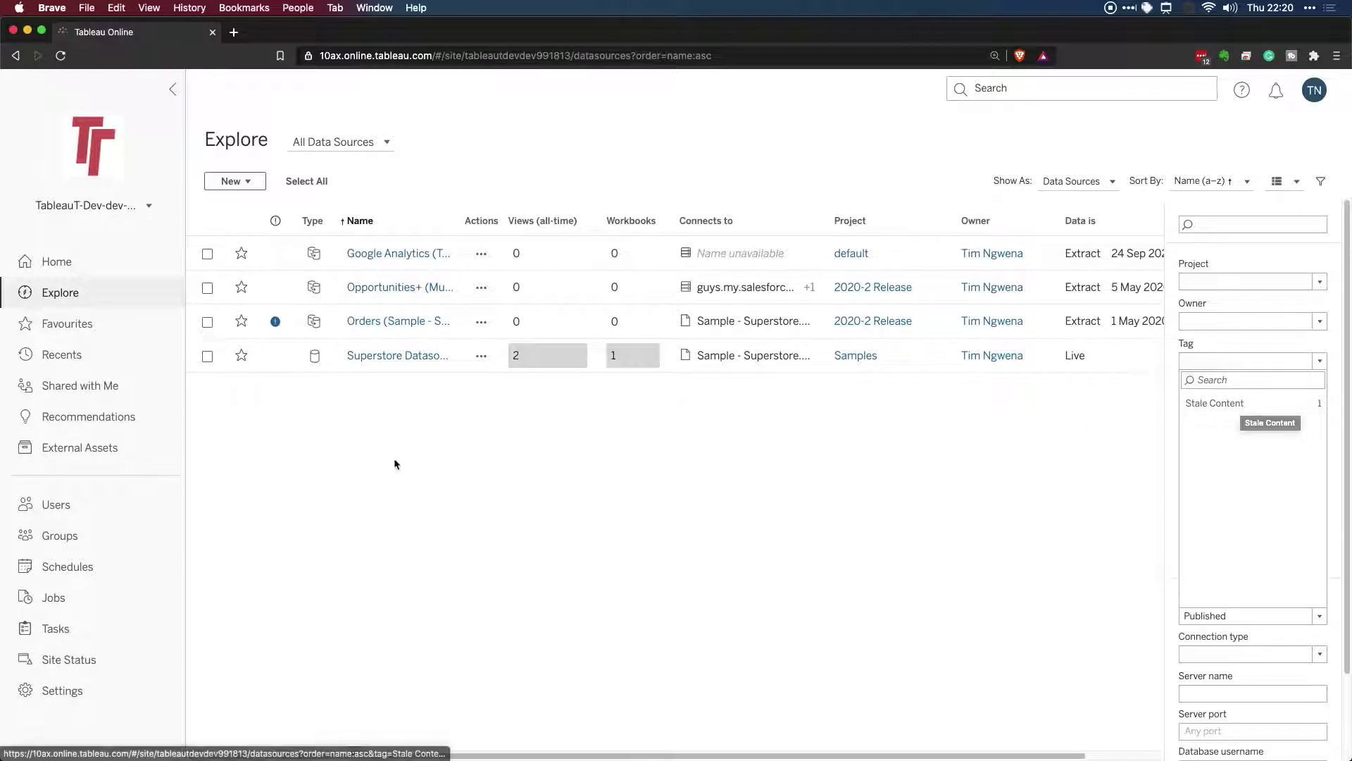
left_click(87, 453)
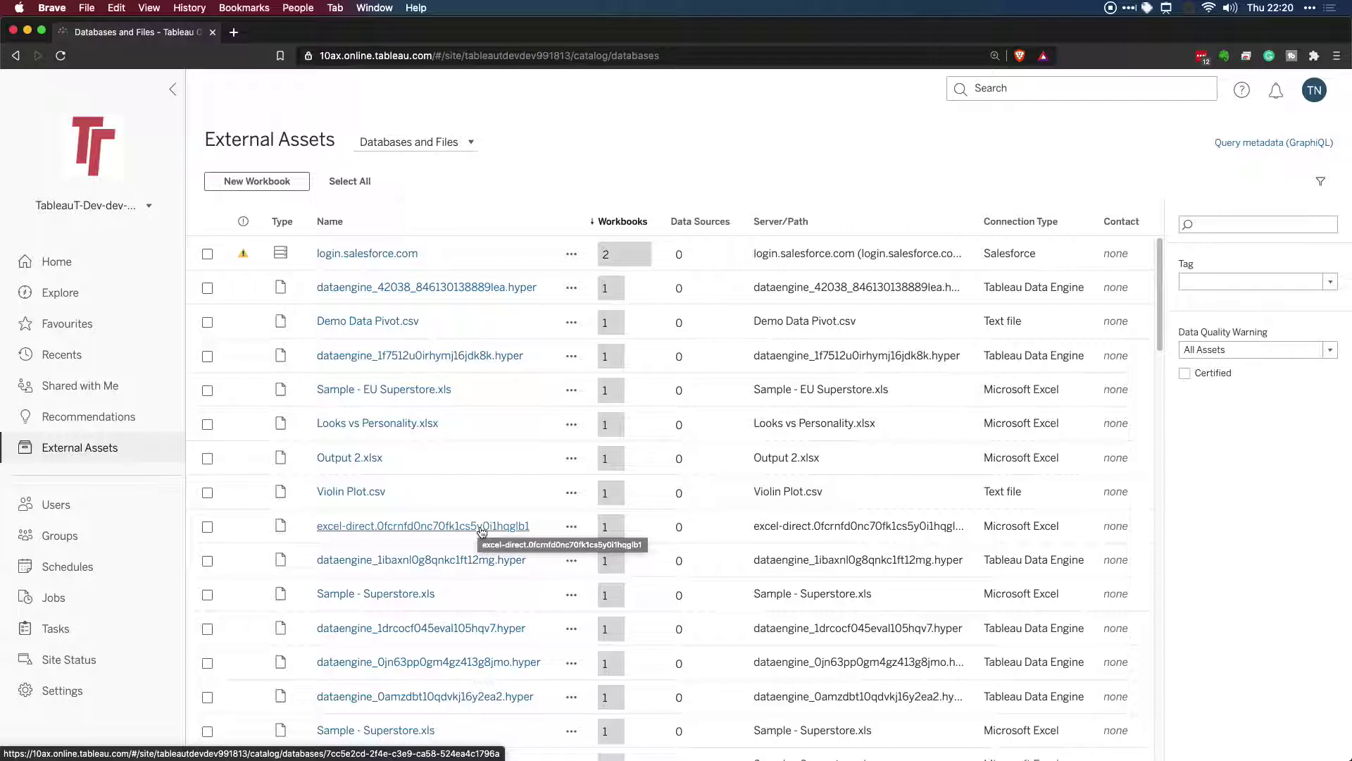
- Filter the external assets by the live tag, then by the Salesforce tag
left_click(1292, 281)
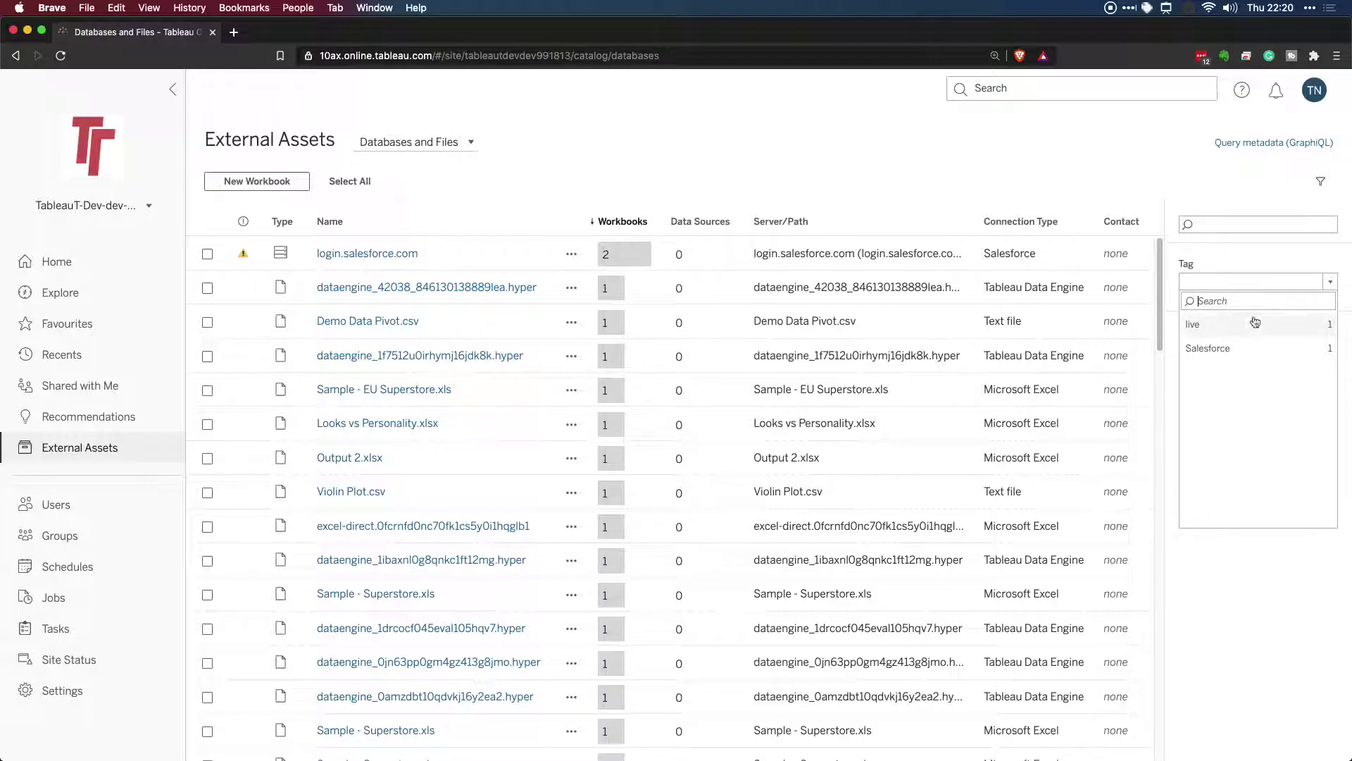
left_click(1247, 324)
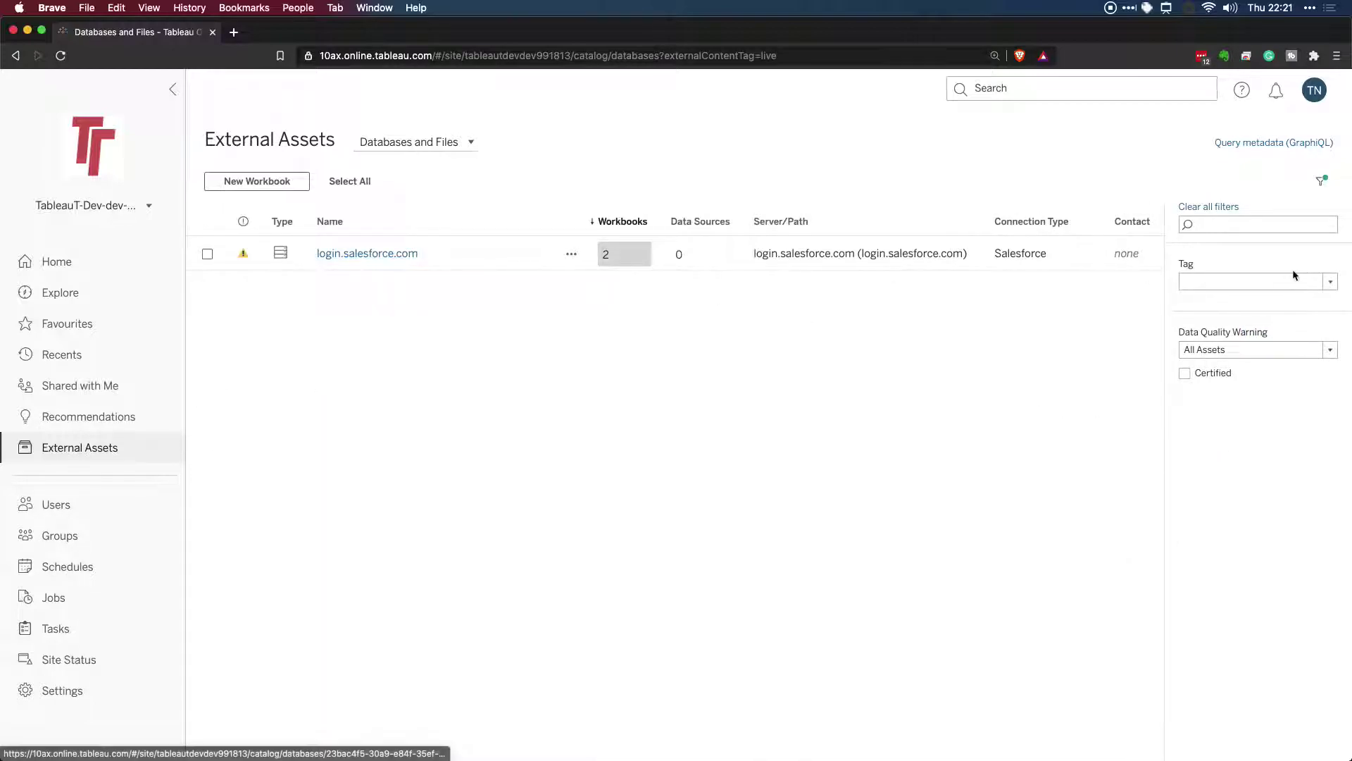
left_click(1275, 281)
left_click(1238, 347)
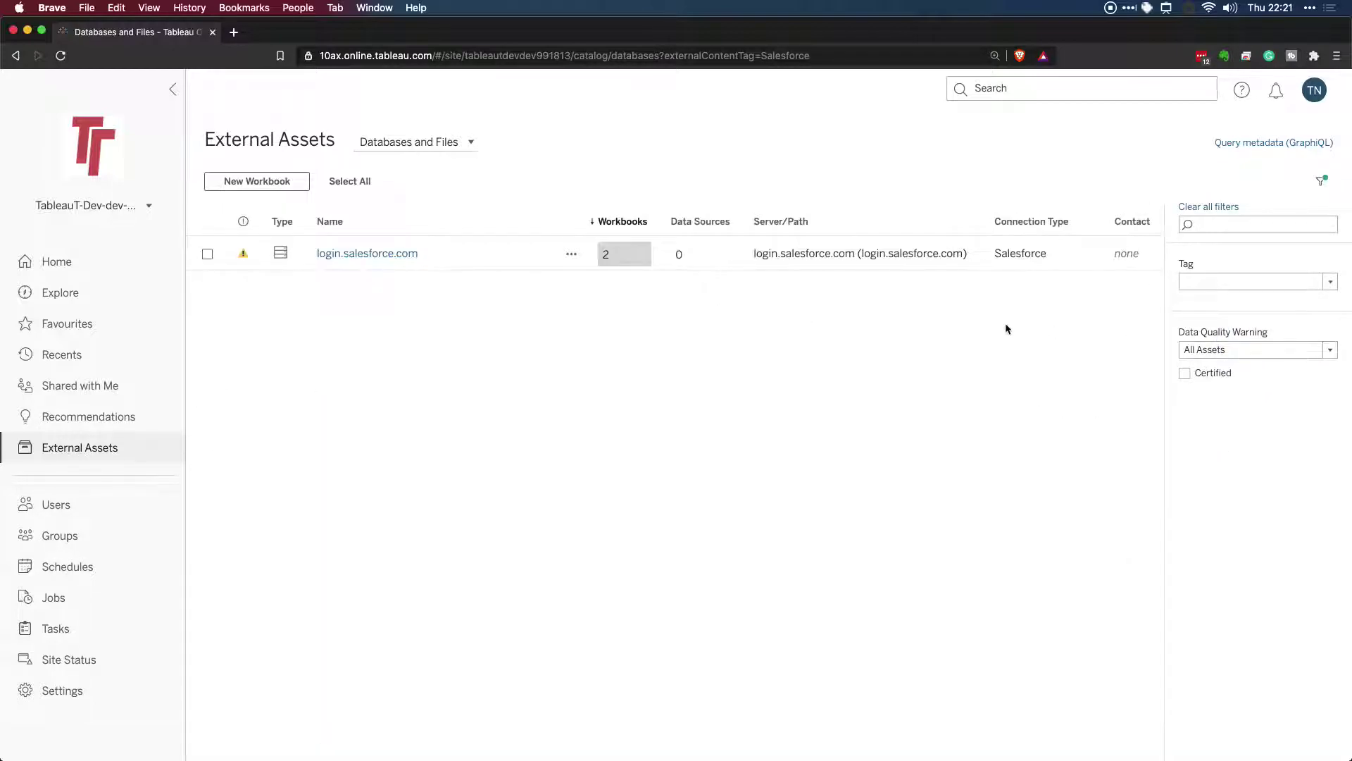
- Switch the asset list to Tables, filter by Sales-table, then clear all filters
left_click(449, 141)
left_click(425, 186)
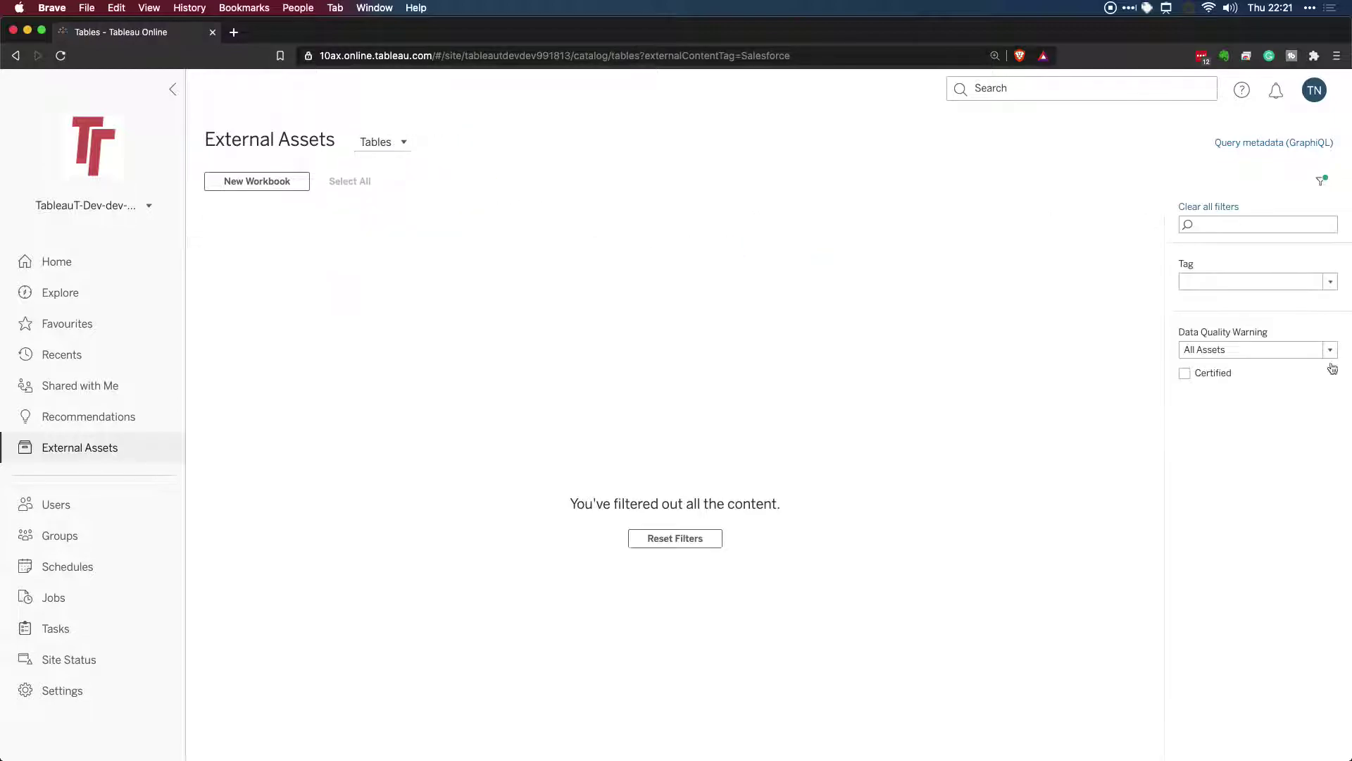
left_click(1254, 282)
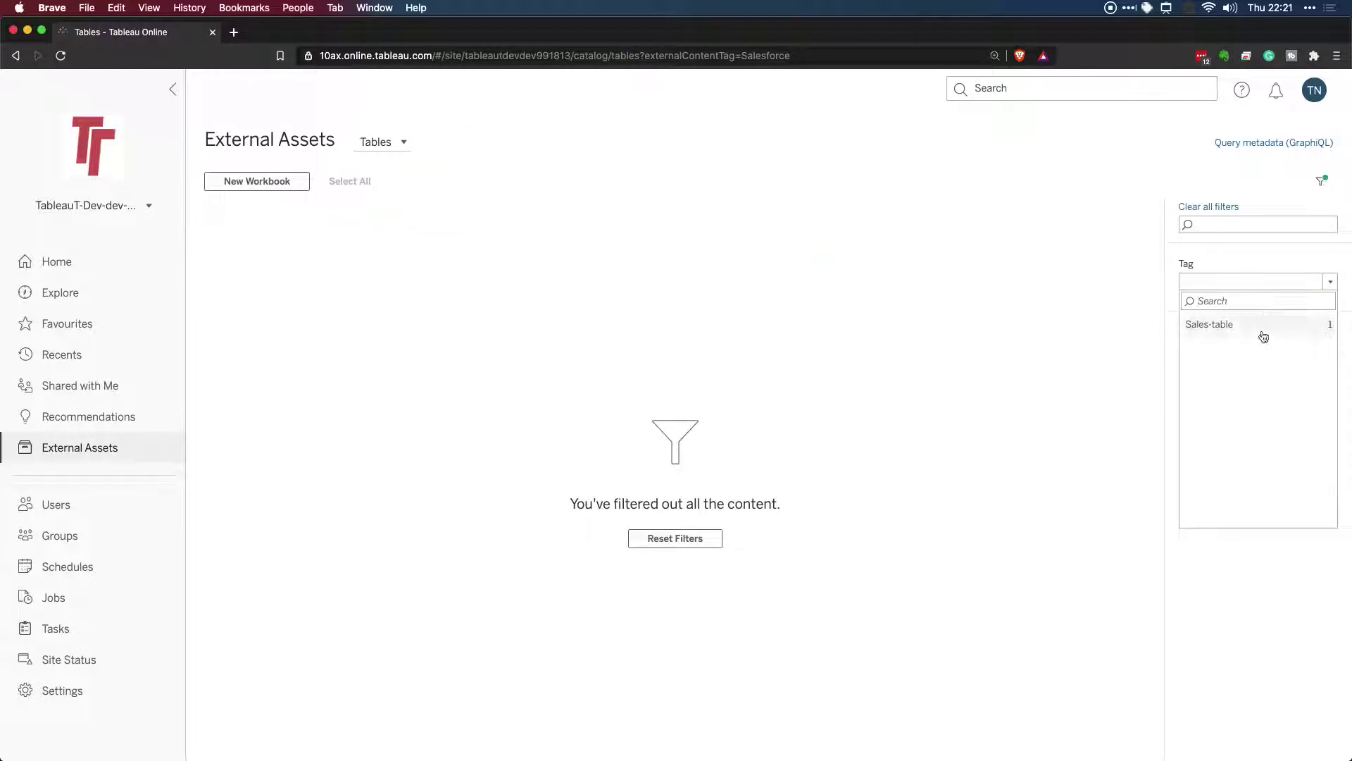
left_click(1284, 328)
left_click(1236, 282)
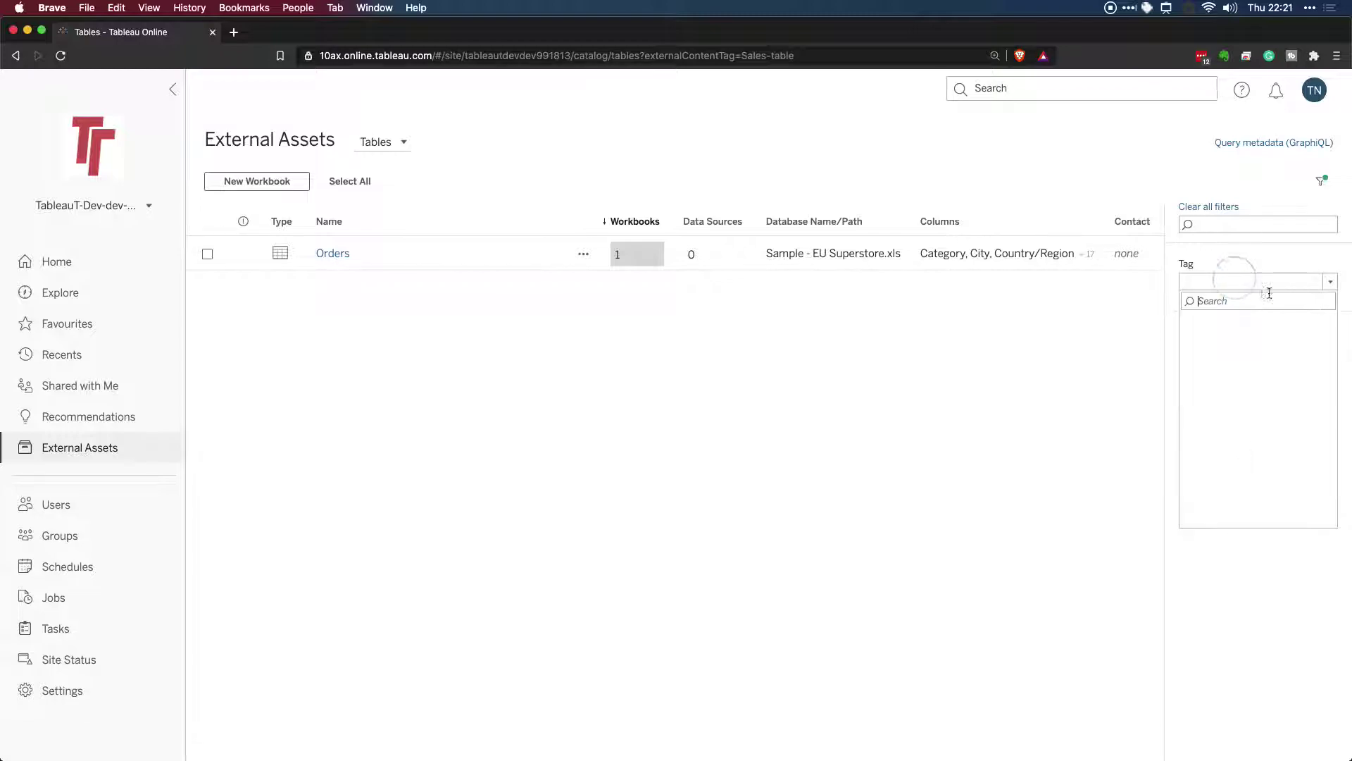
left_click(1228, 209)
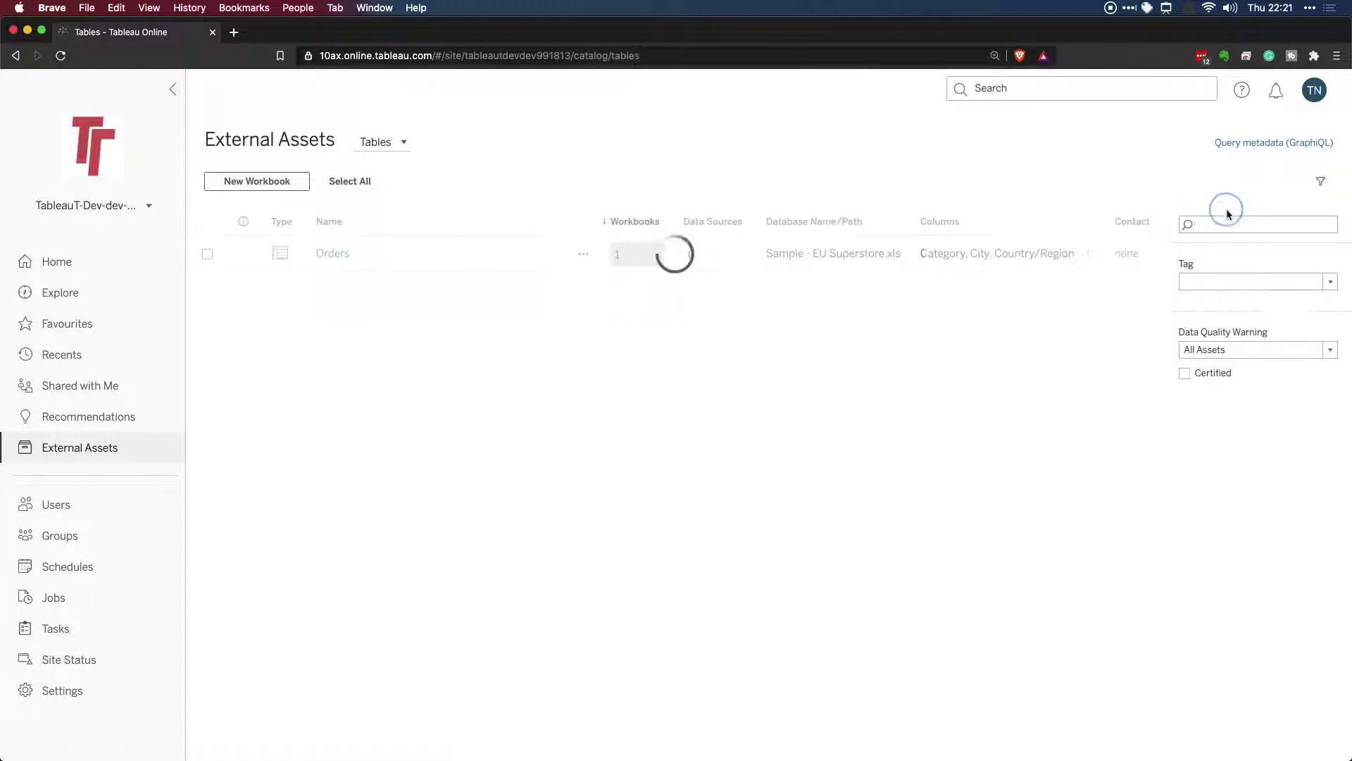
left_click(1257, 282)
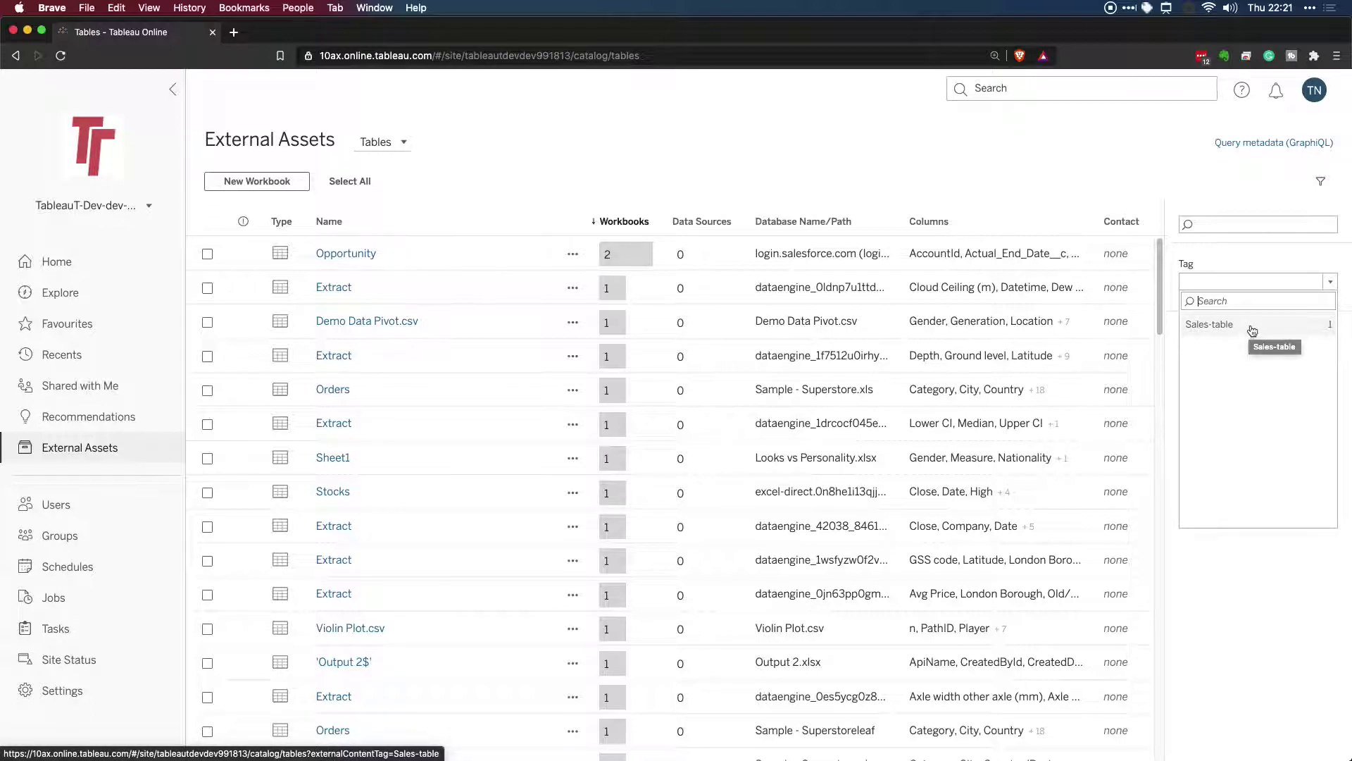
- Open the Query metadata (GraphiQL) page from External Assets
left_click(1274, 143)
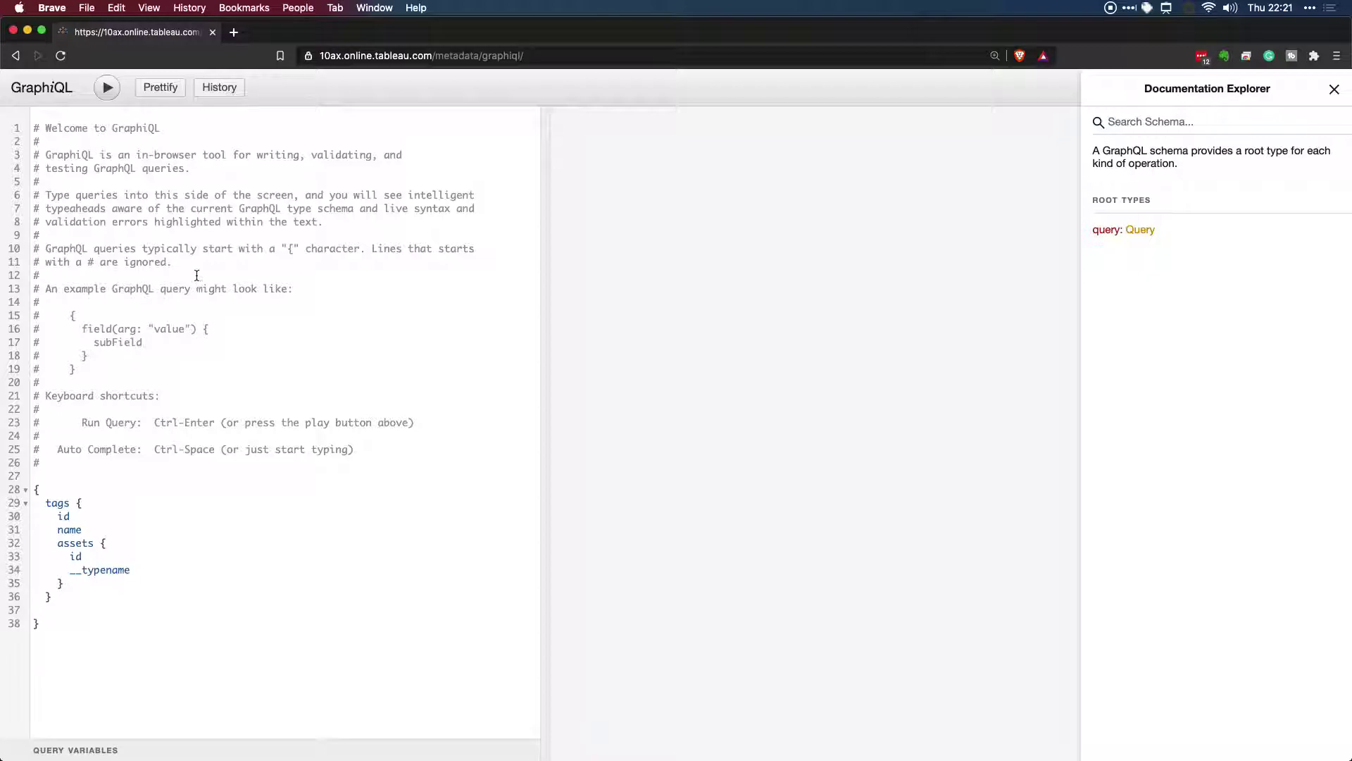
left_click(107, 87)
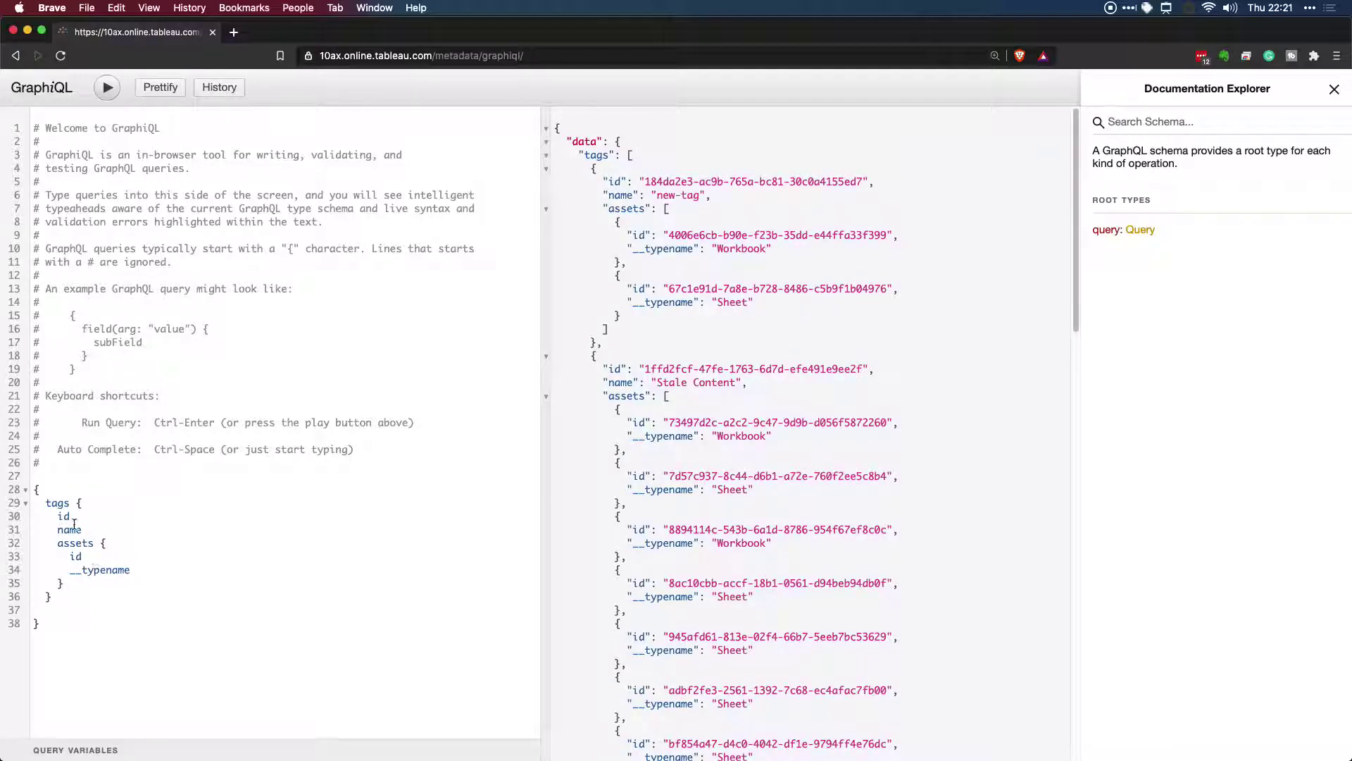
key("super+equal")
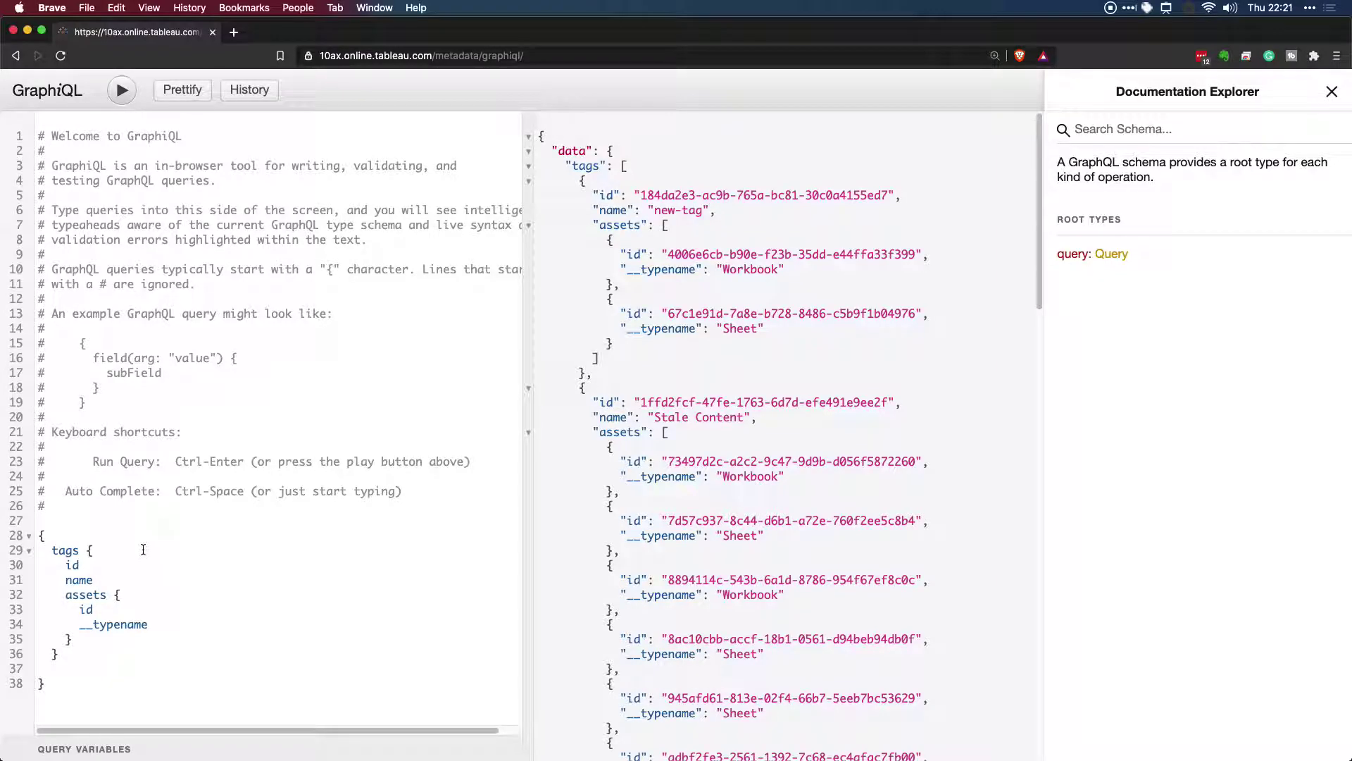
left_click(100, 552)
left_click(100, 551, "shift")
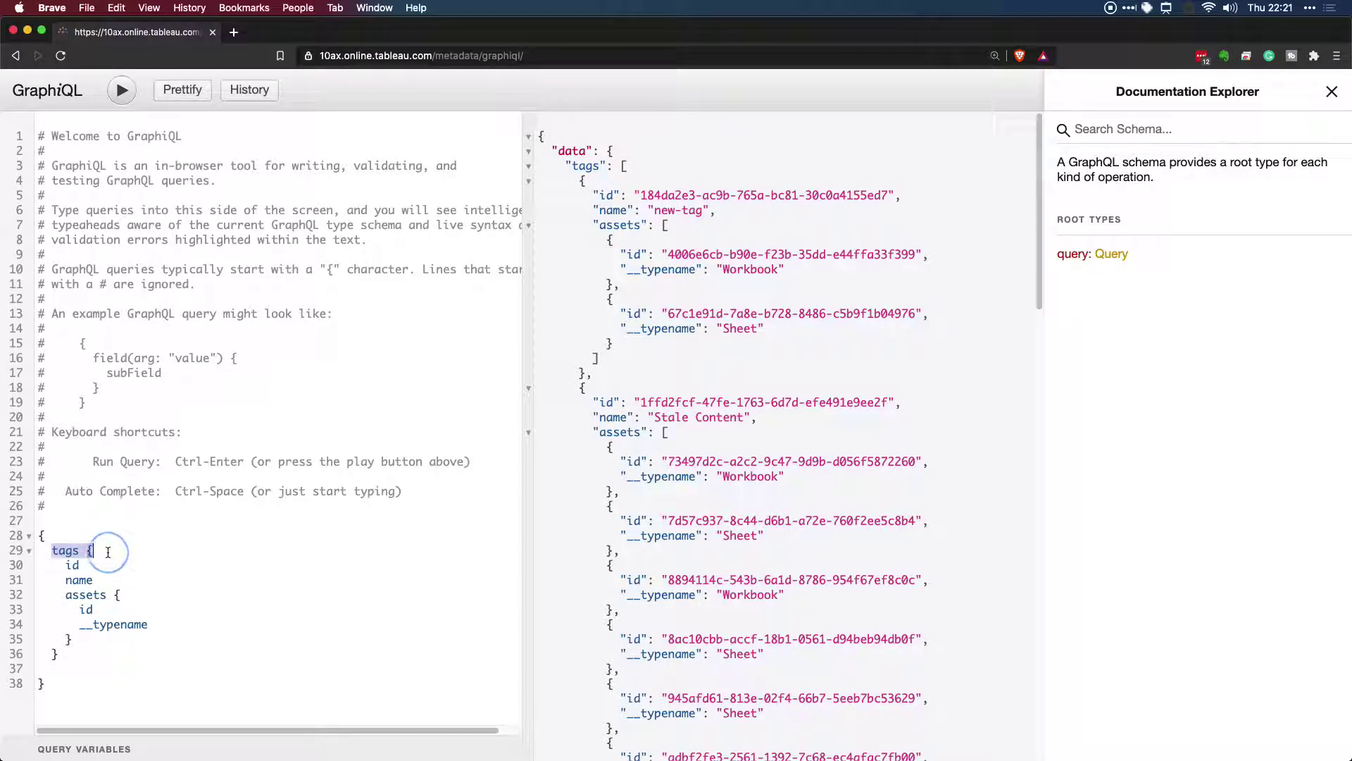
left_click(67, 565)
left_click(100, 584, "shift")
left_click(106, 595, "shift")
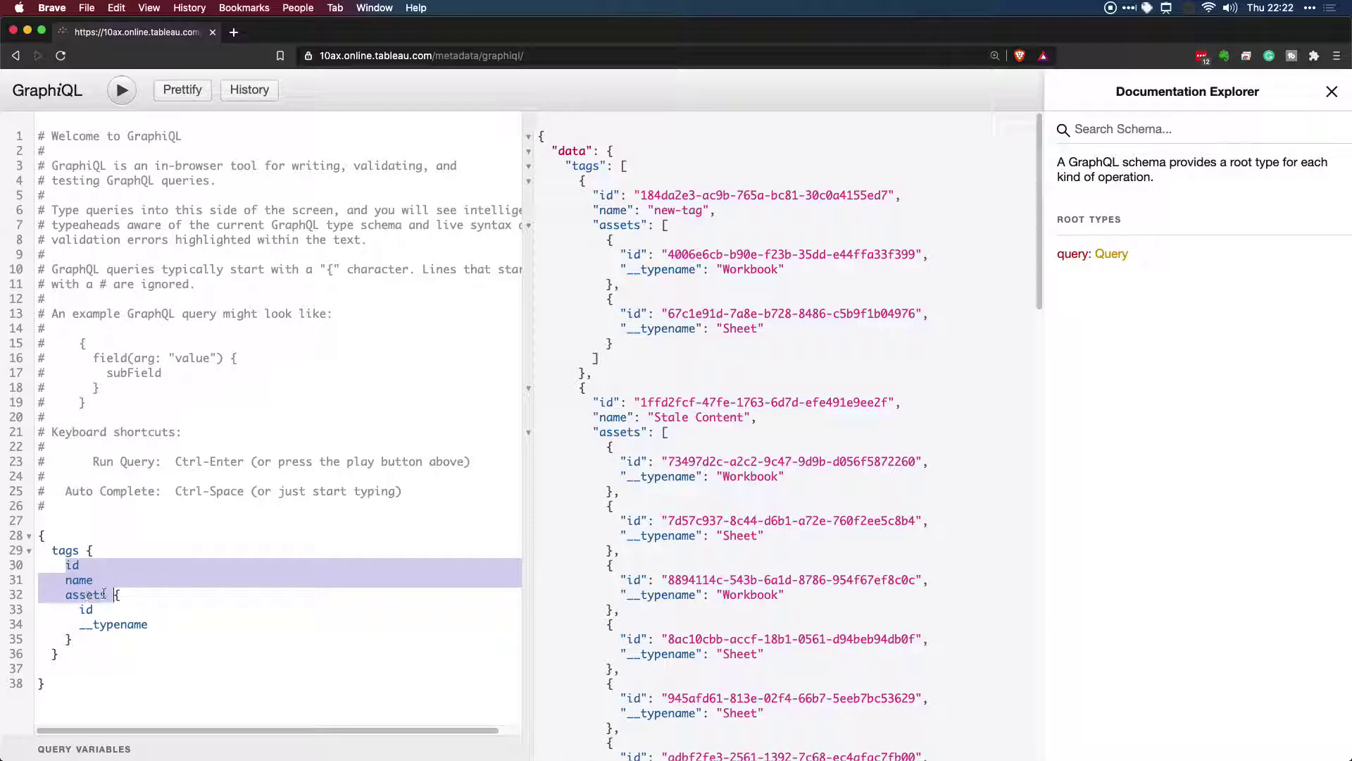
left_click(89, 610)
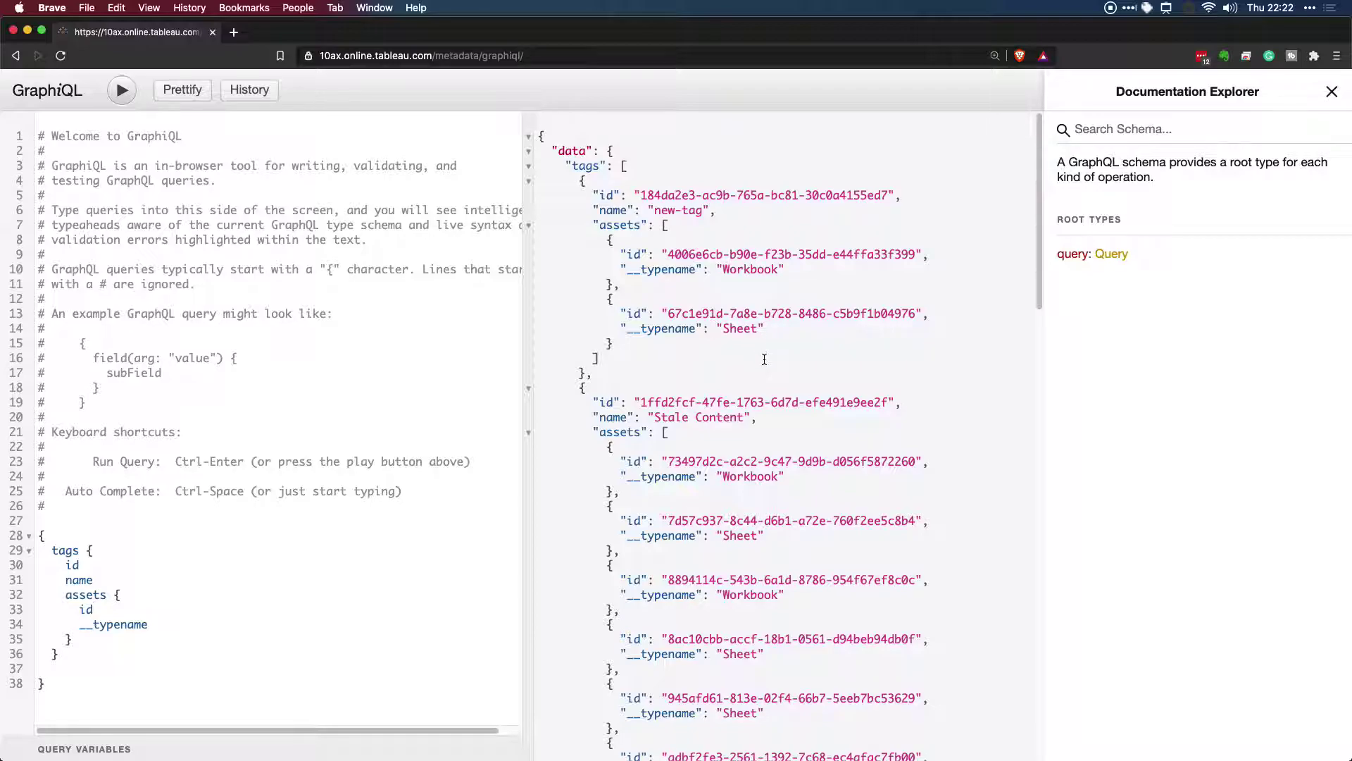
scroll(764, 359, "down", 3)
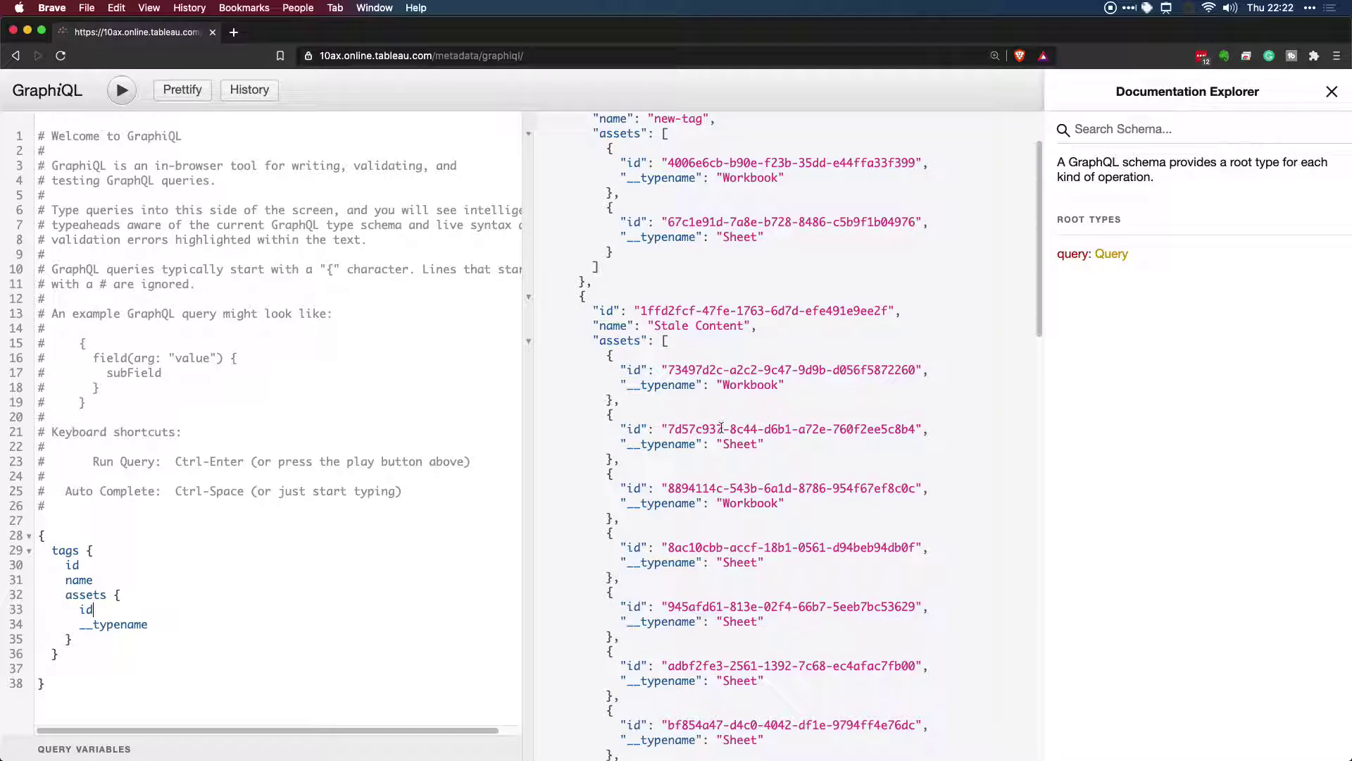
scroll(764, 419, "down", 5)
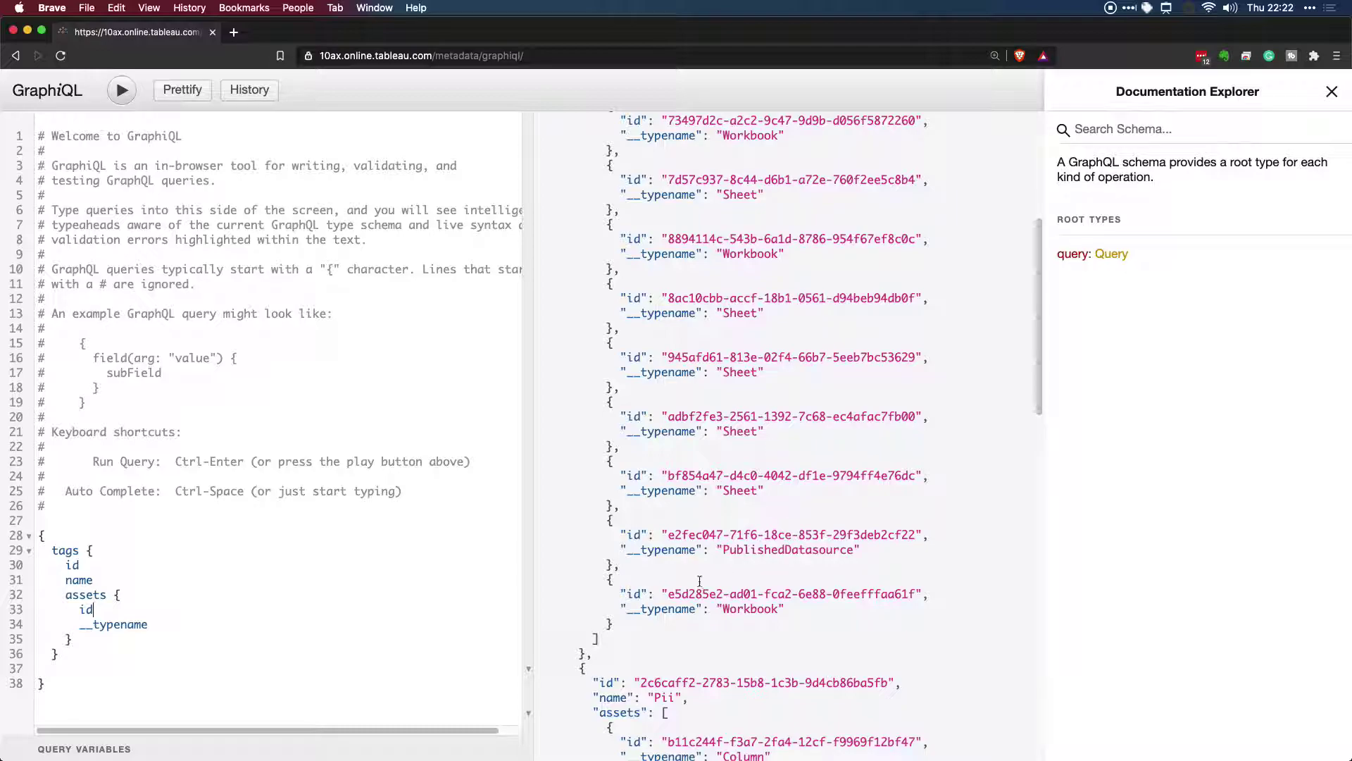
scroll(829, 535, "up", 2)
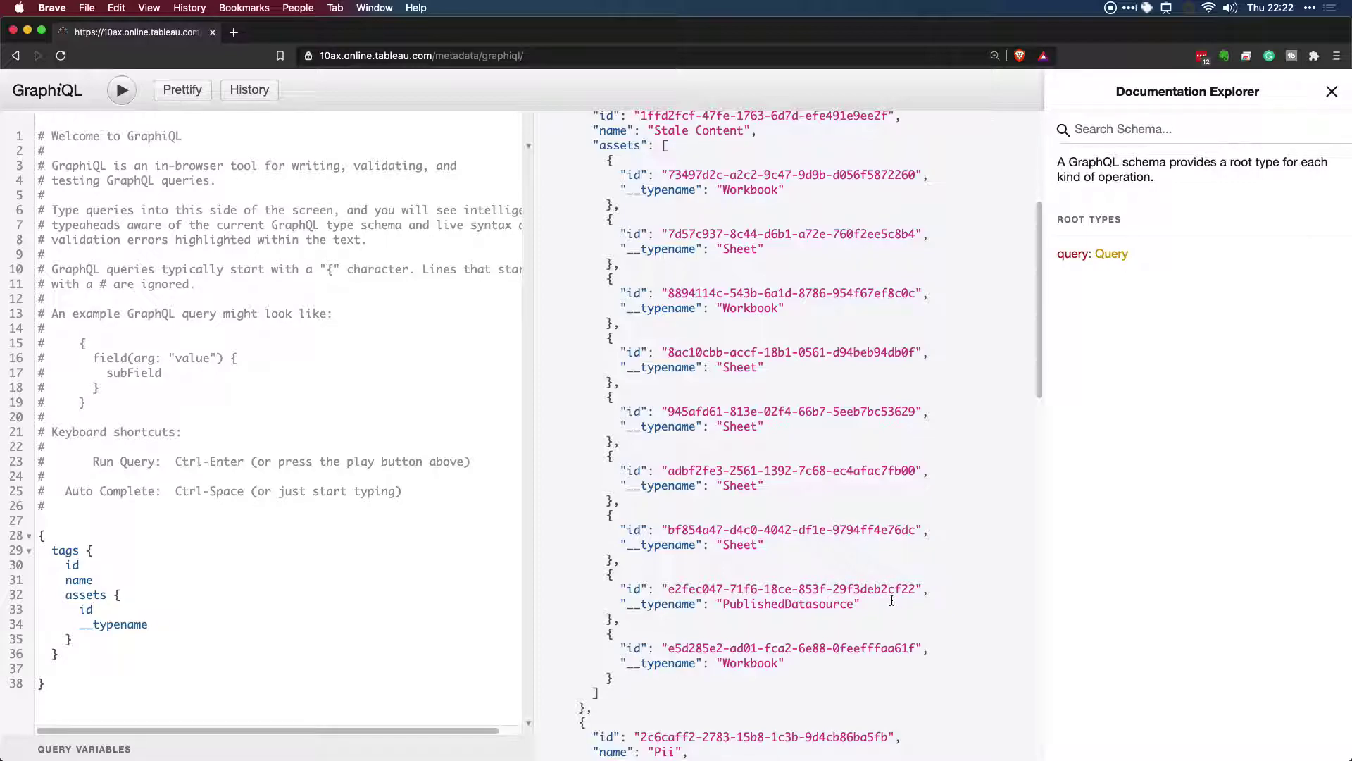
scroll(891, 600, "down", 5)
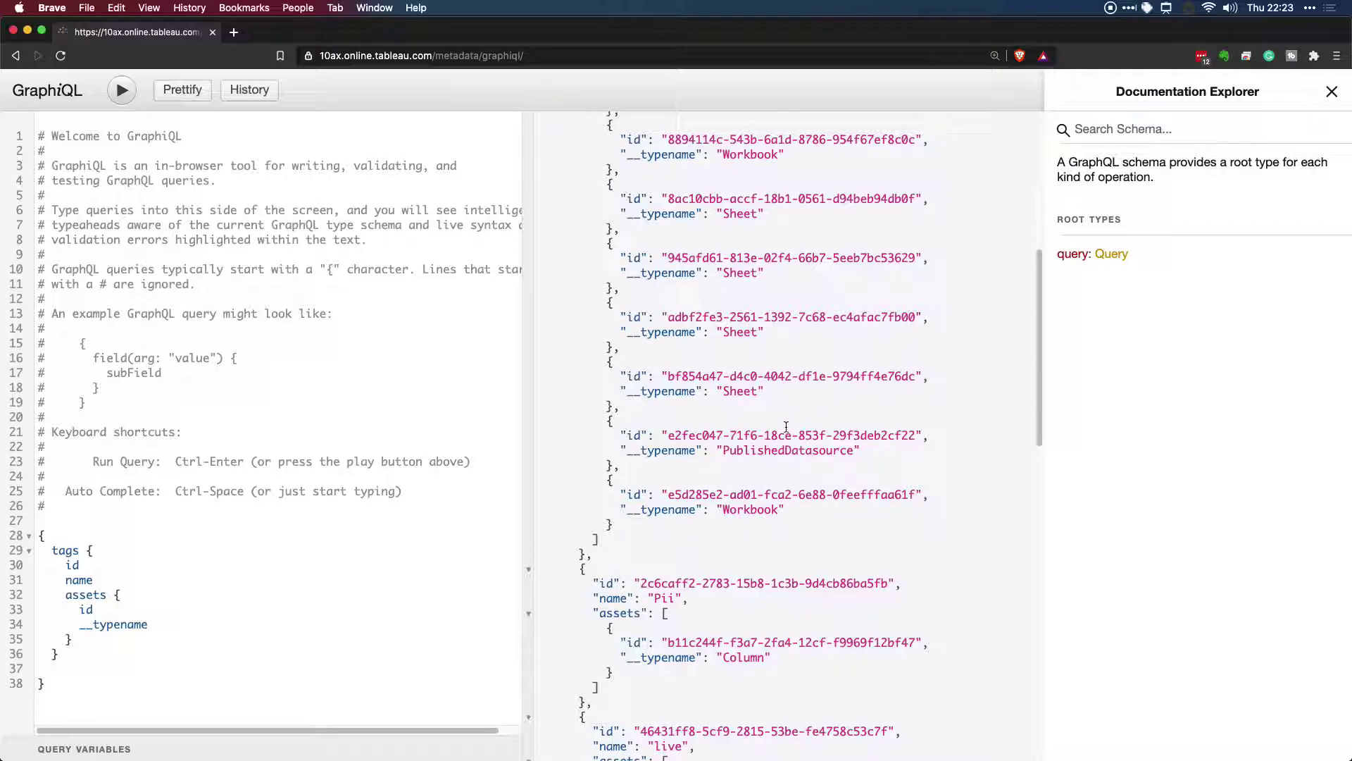
scroll(788, 479, "down", 3)
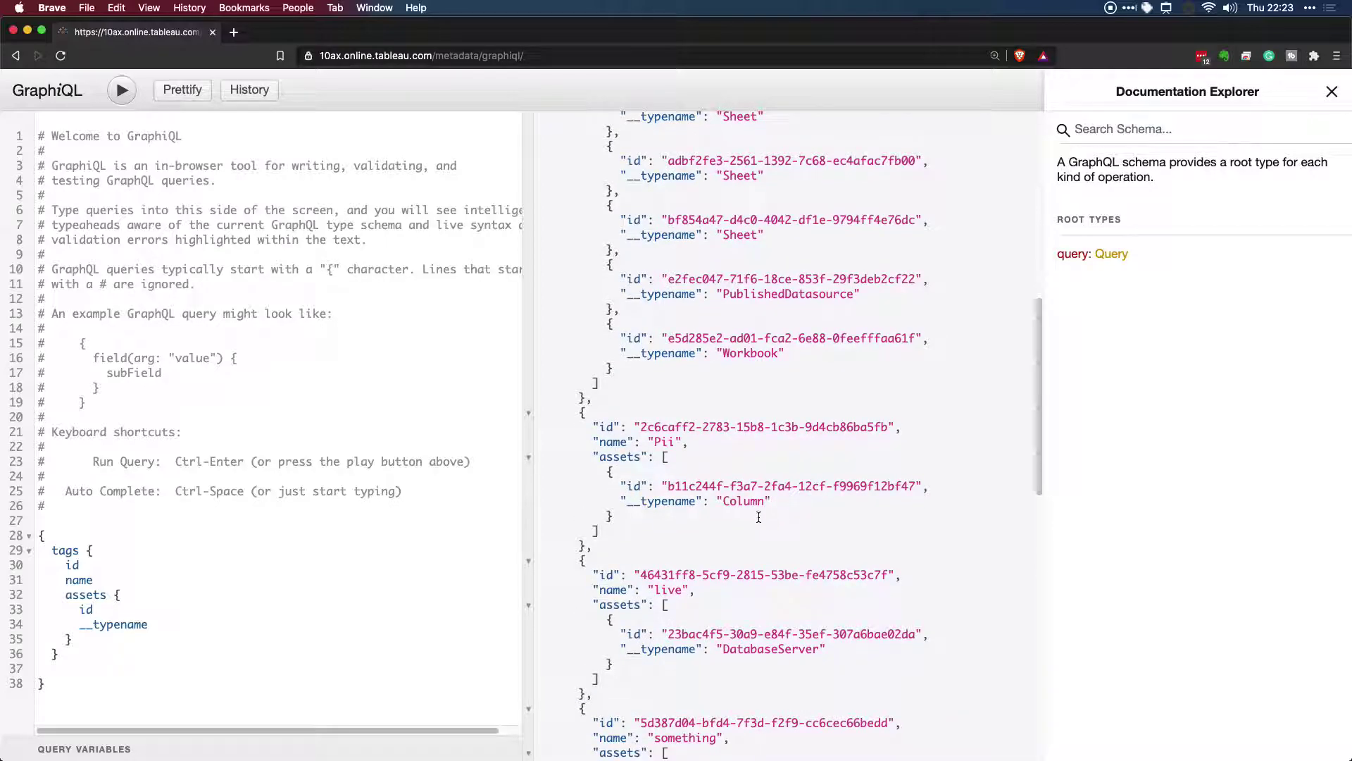
left_click_drag(689, 441, 659, 442)
left_click_drag(771, 501, 592, 427)
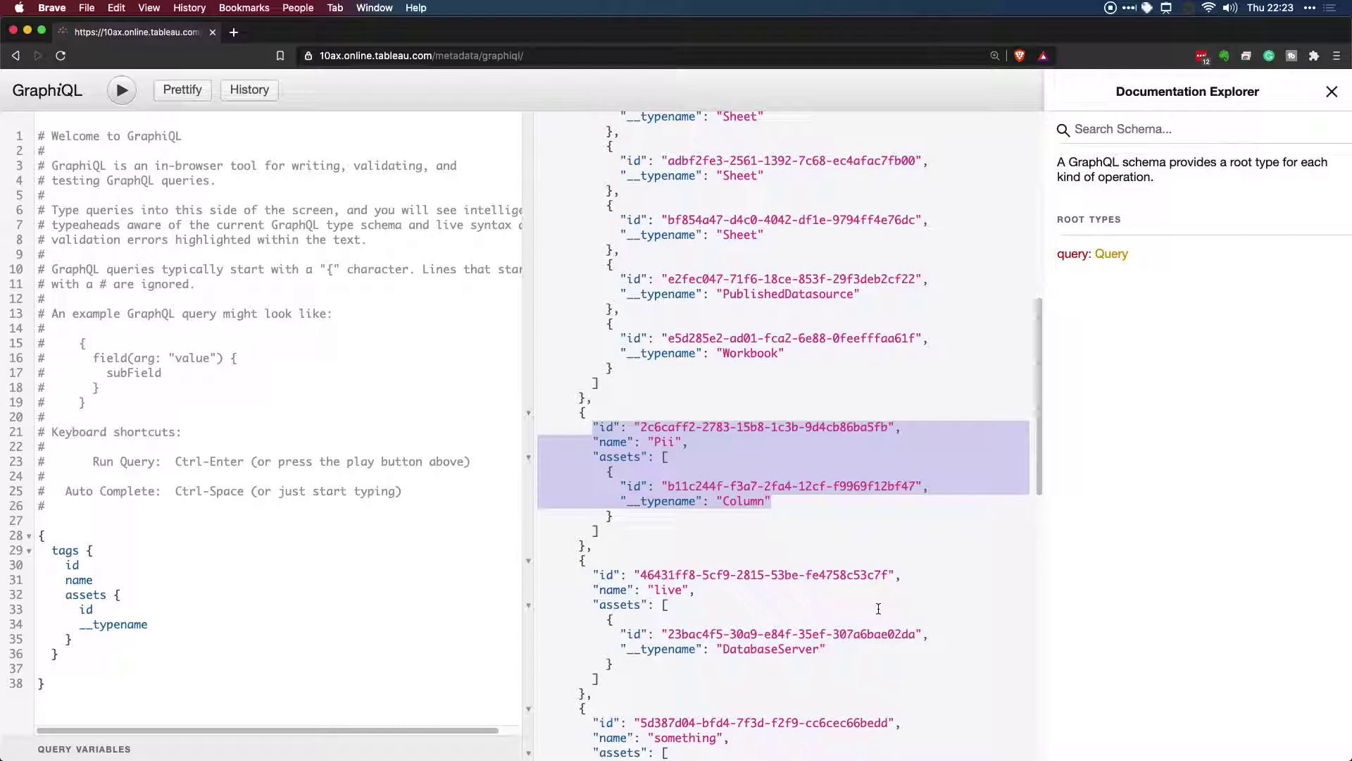
scroll(779, 559, "down", 6)
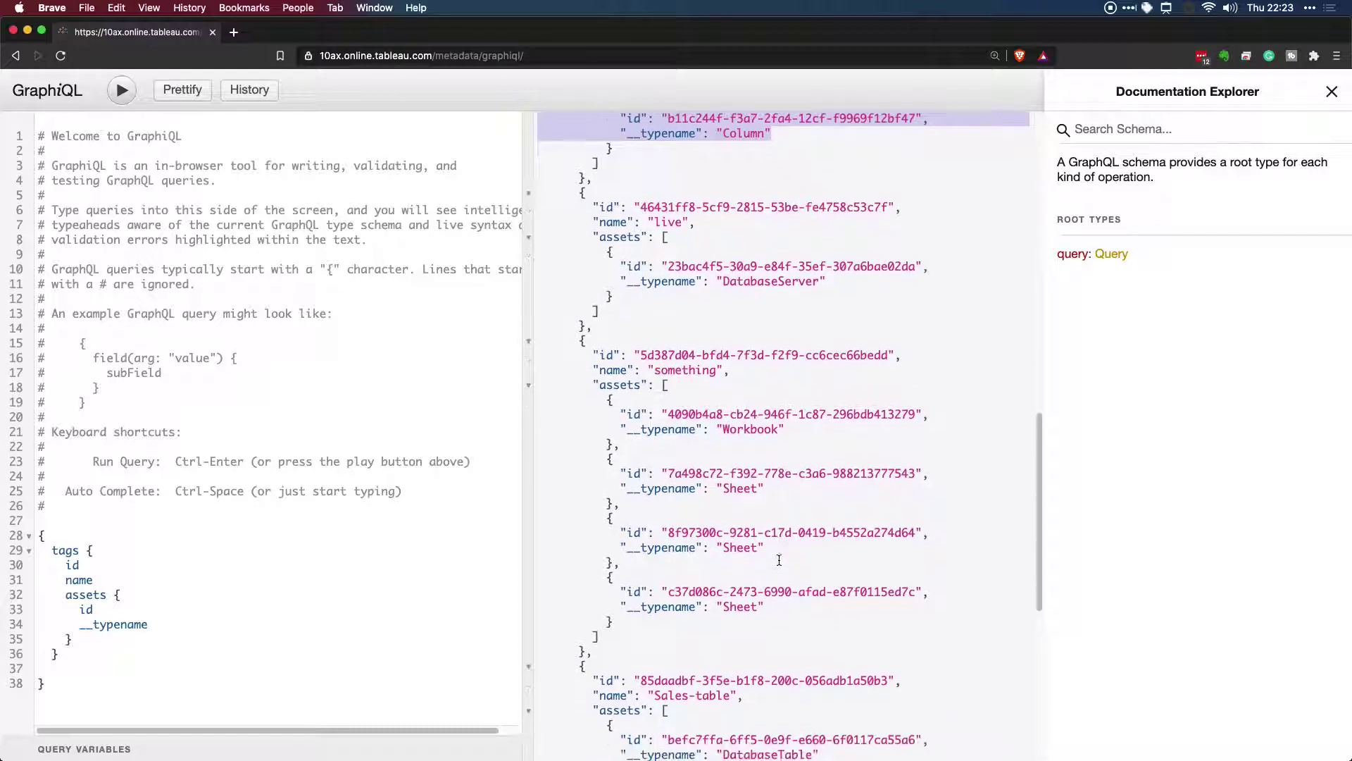
scroll(779, 560, "down", 4)
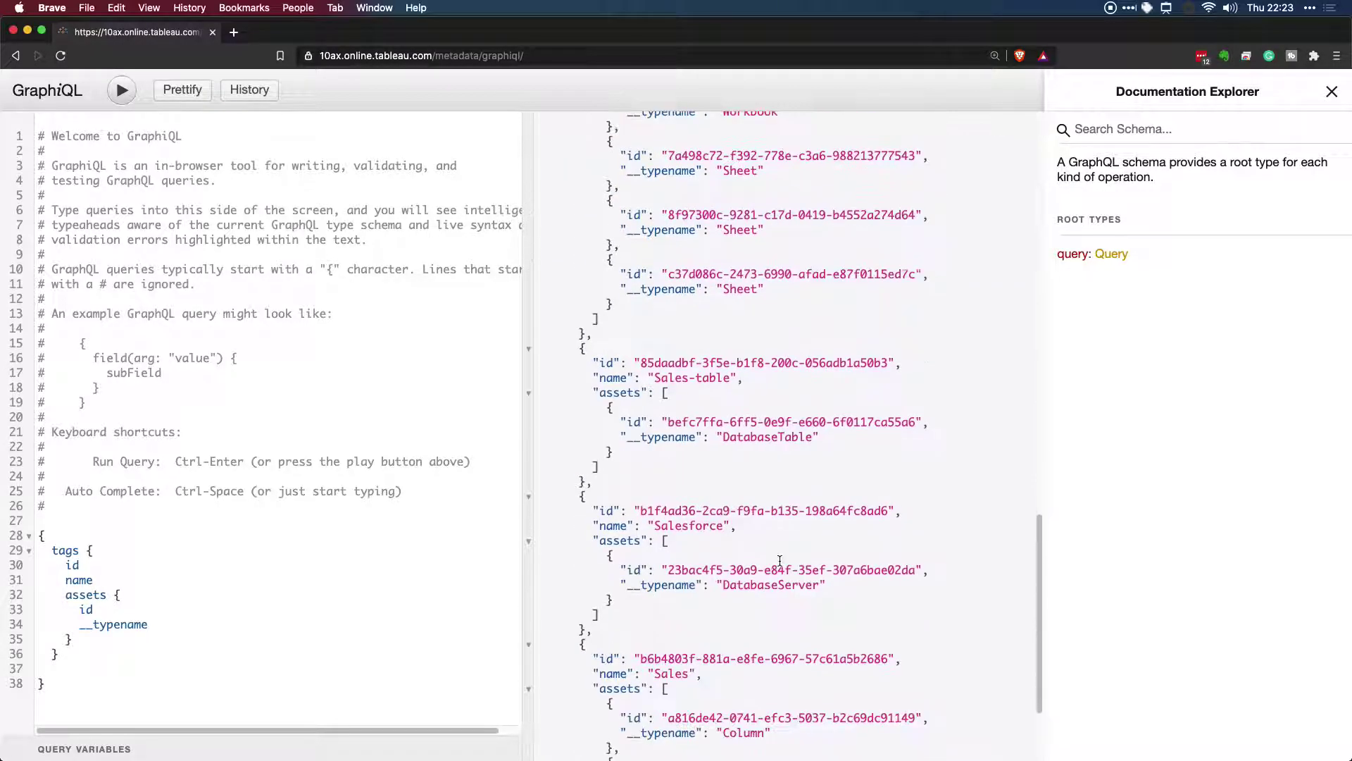
scroll(780, 561, "down", 1)
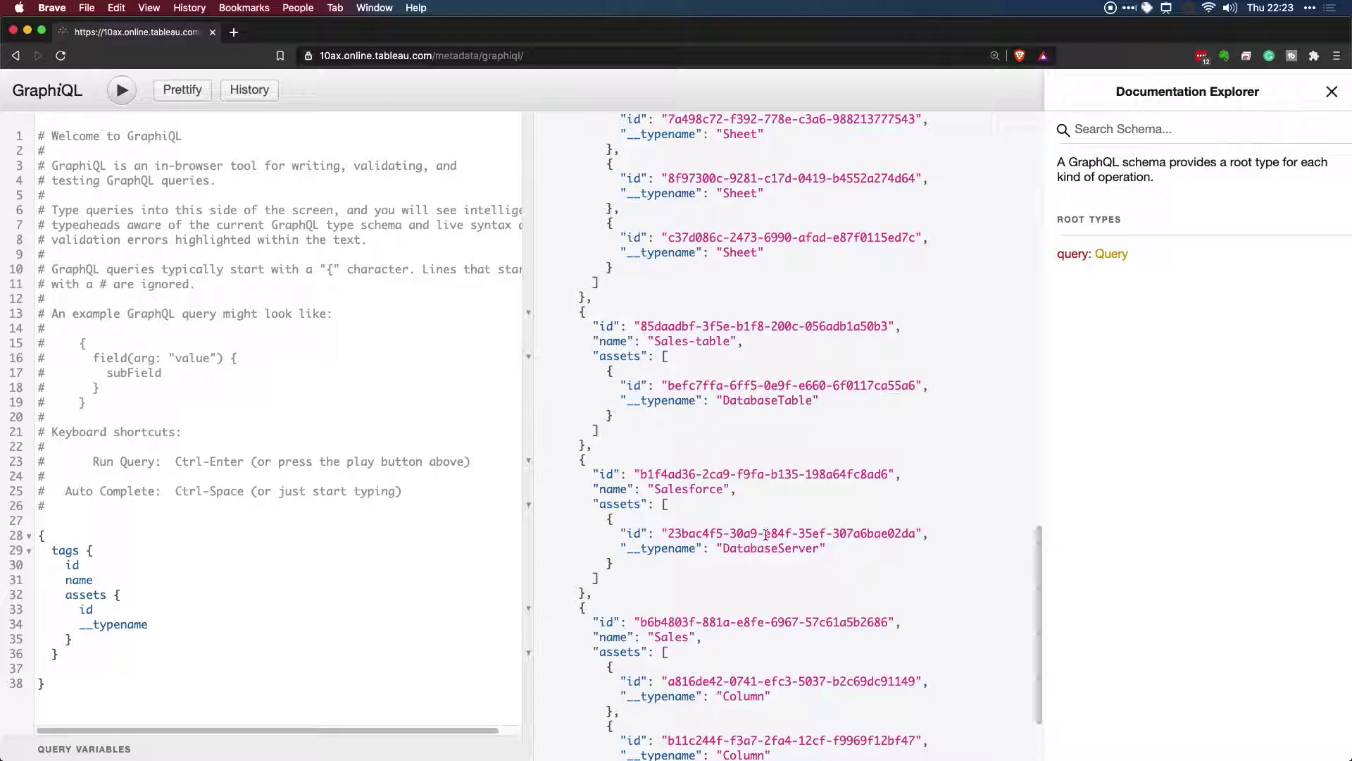
left_click(100, 609)
left_click_drag(101, 609, 15, 610)
key("BackSpace")
key("BackSpace")
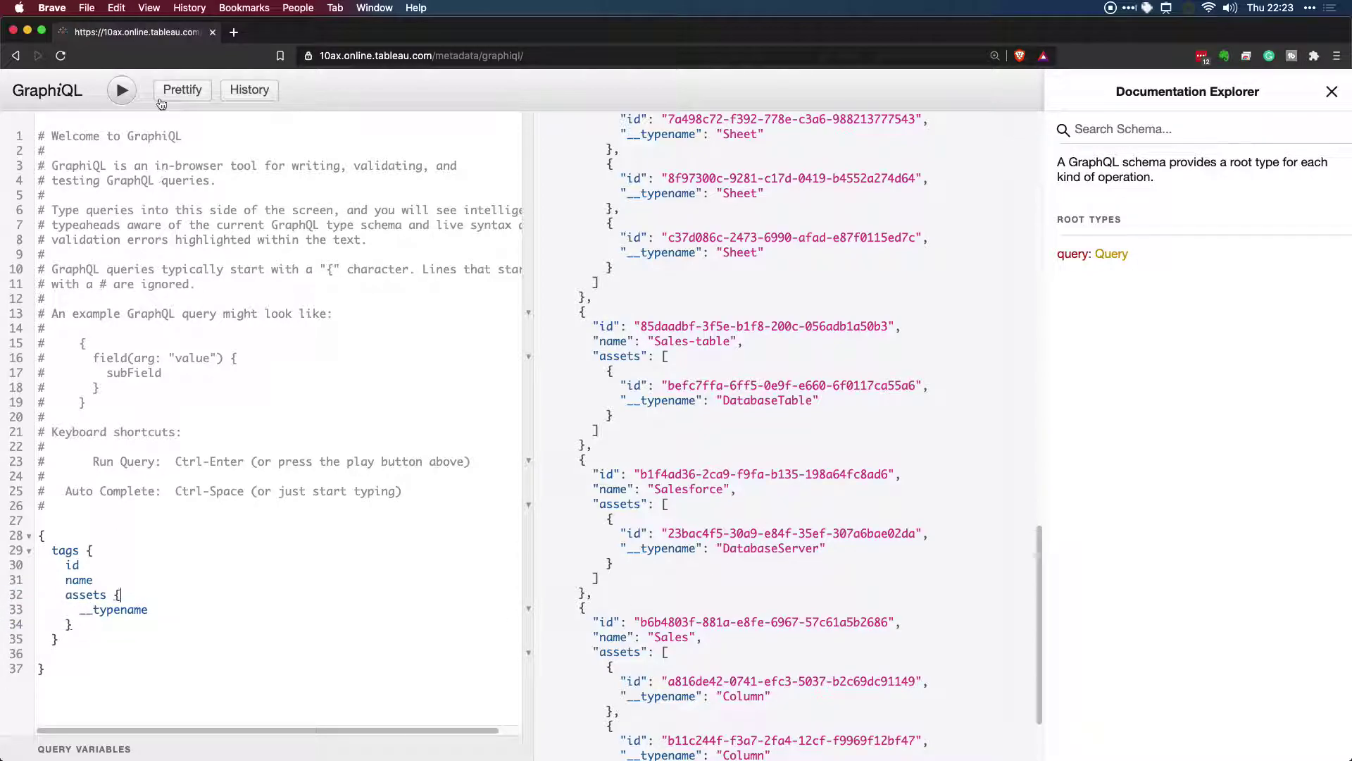
left_click(122, 90)
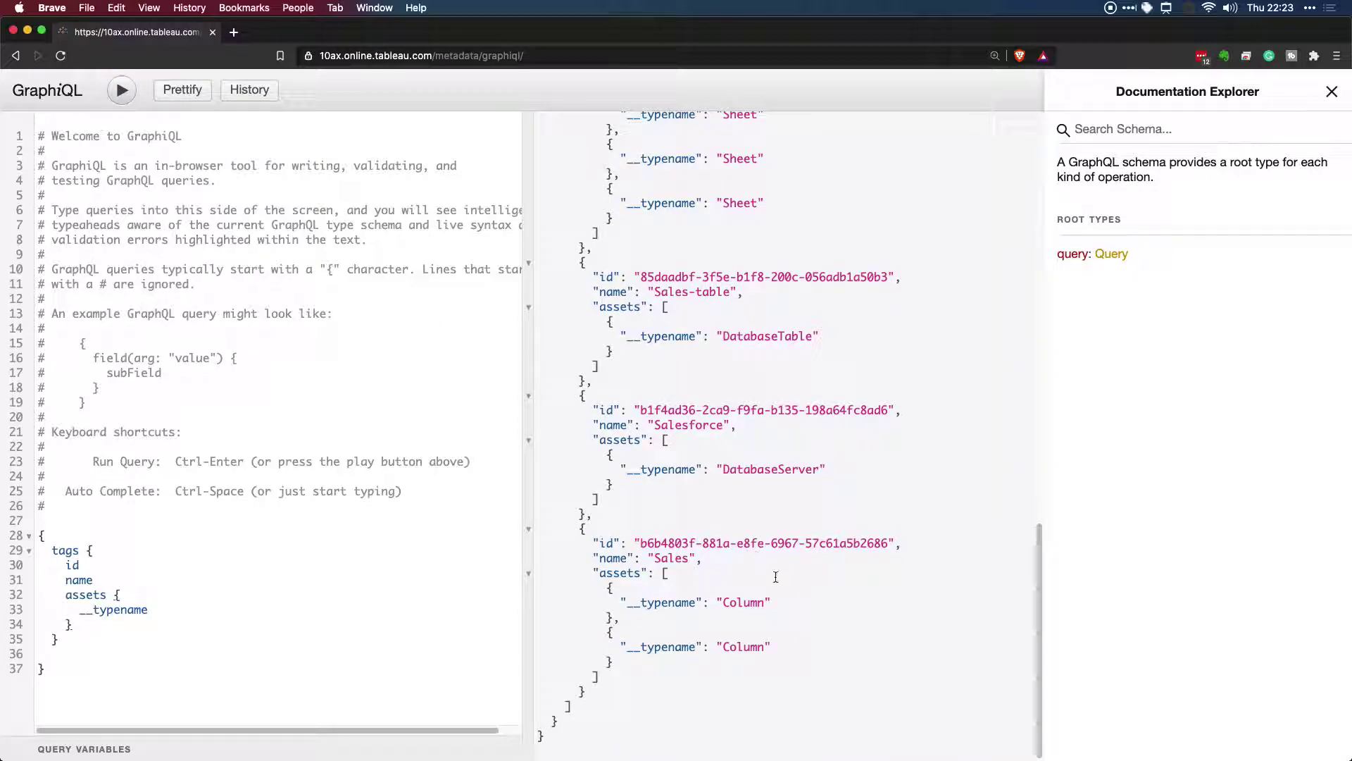
left_click_drag(810, 651, 606, 546)
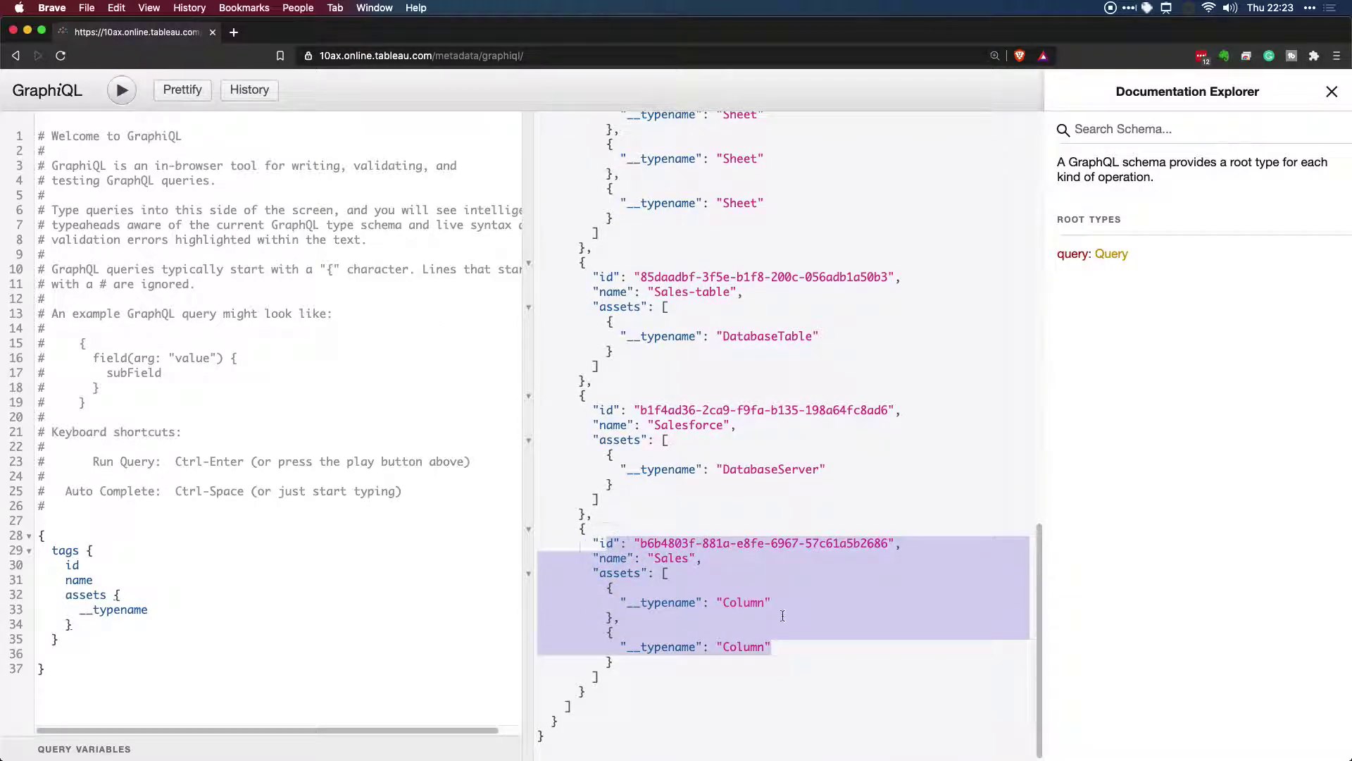
left_click(800, 637)
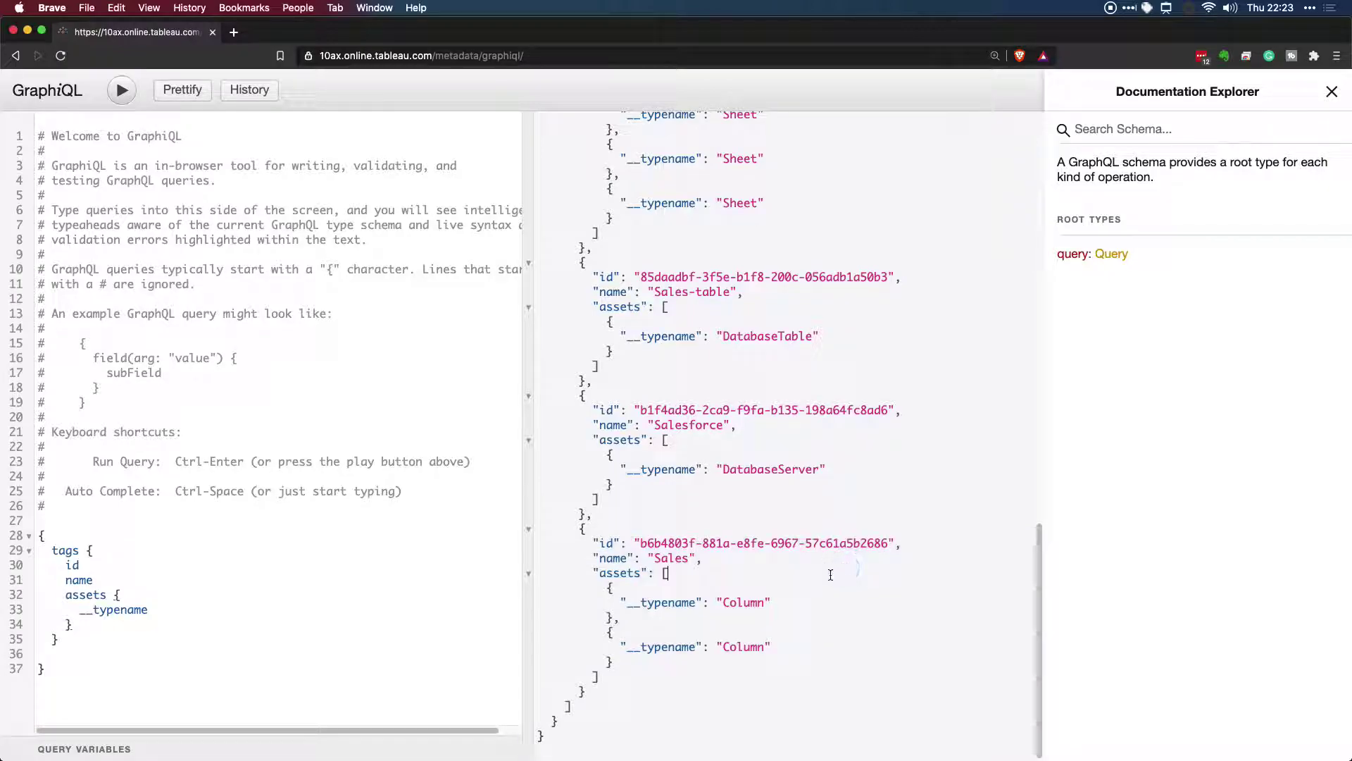
scroll(739, 581, "up", 4)
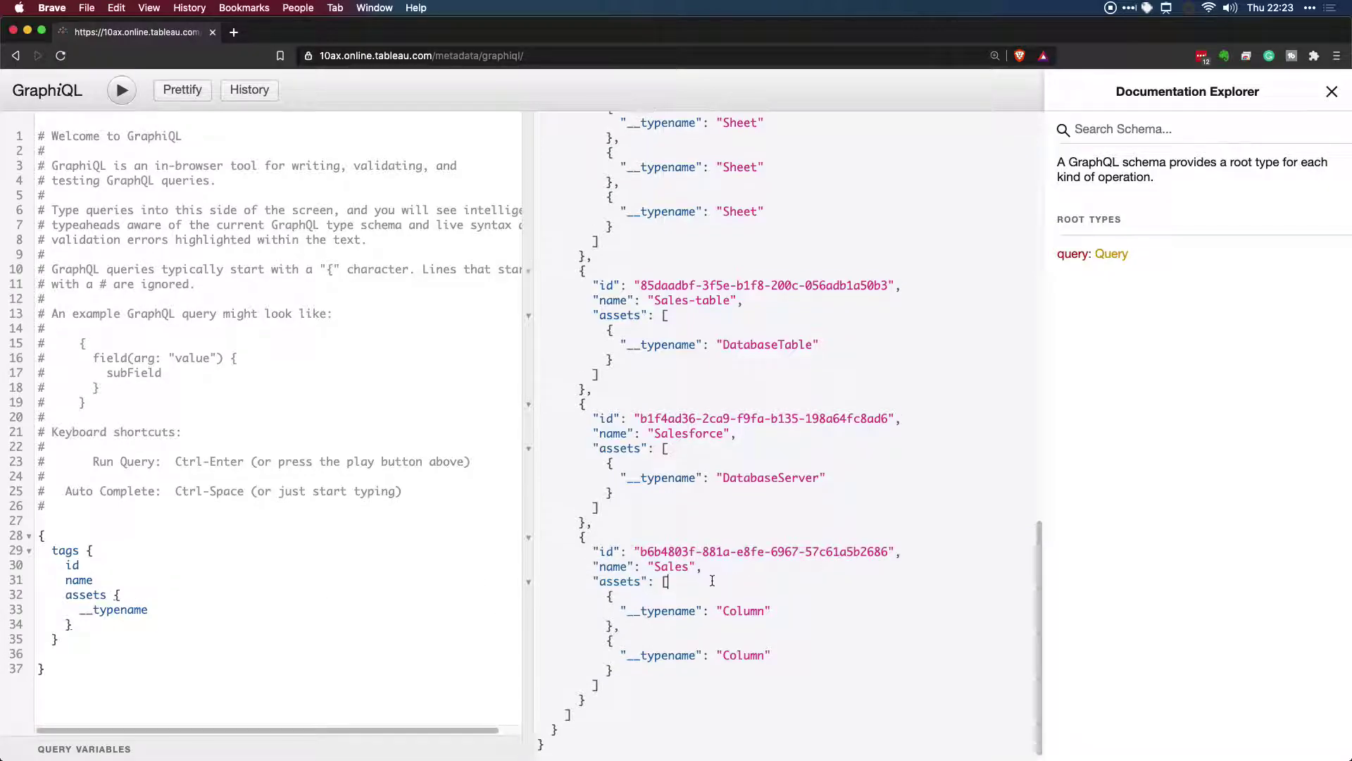
scroll(714, 581, "up", 5)
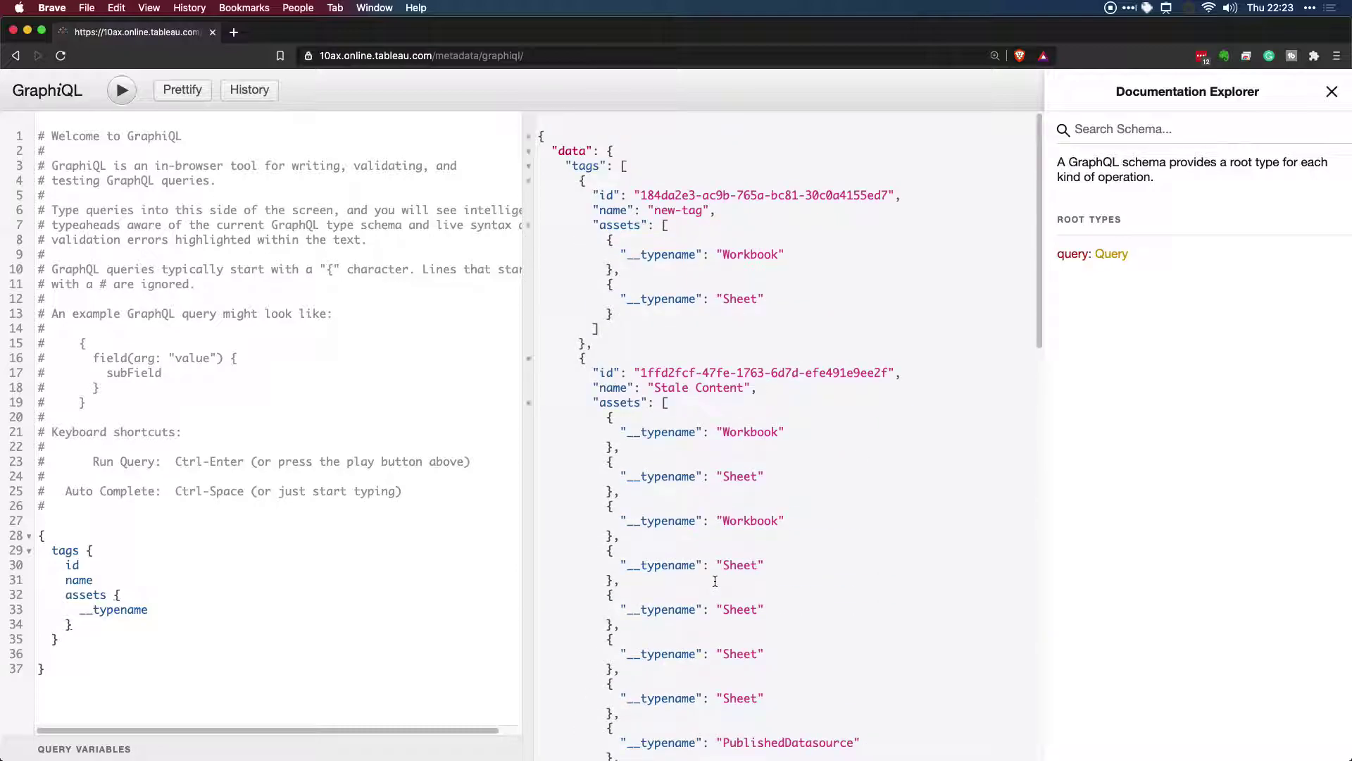
- Search the schema docs for 'asset' and open Tag.assets, then the Taggable type
left_click(154, 567)
left_click(1144, 127)
type("asset")
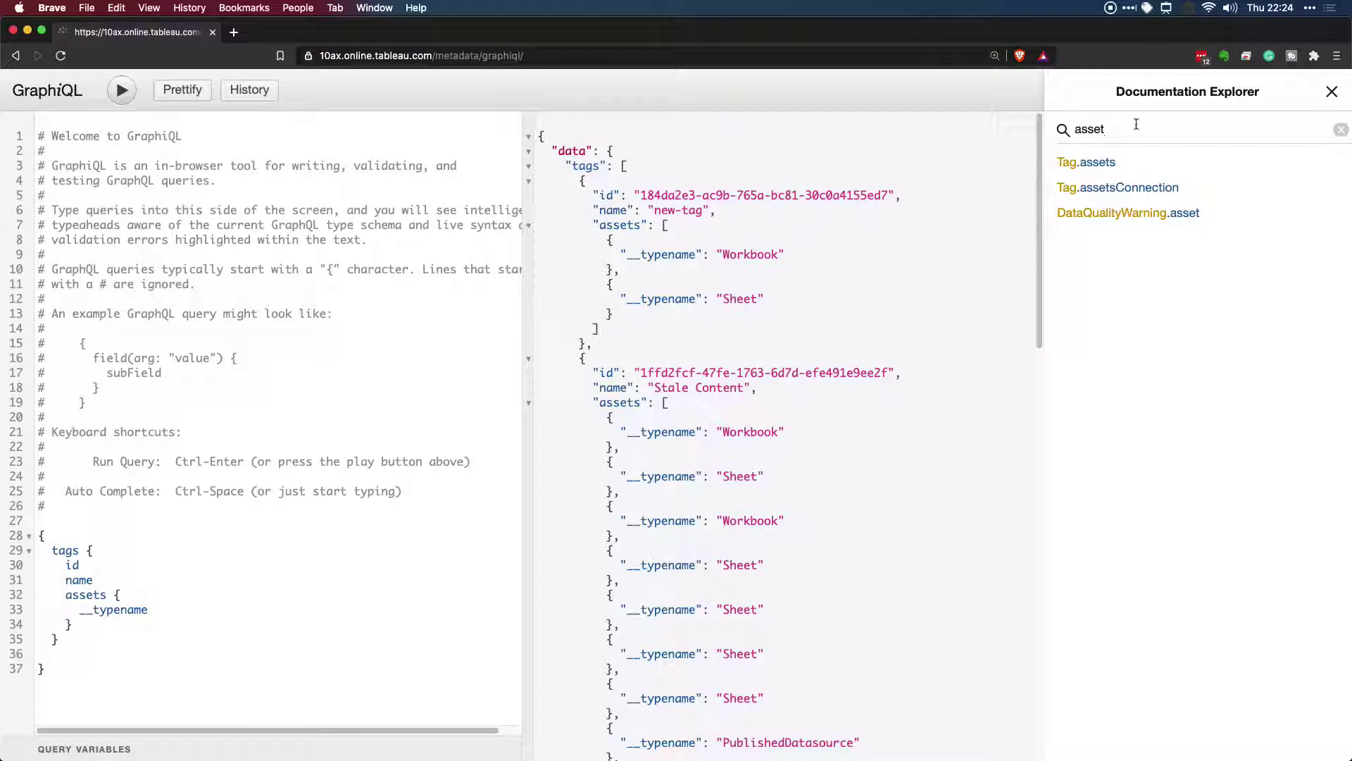
left_click(1099, 163)
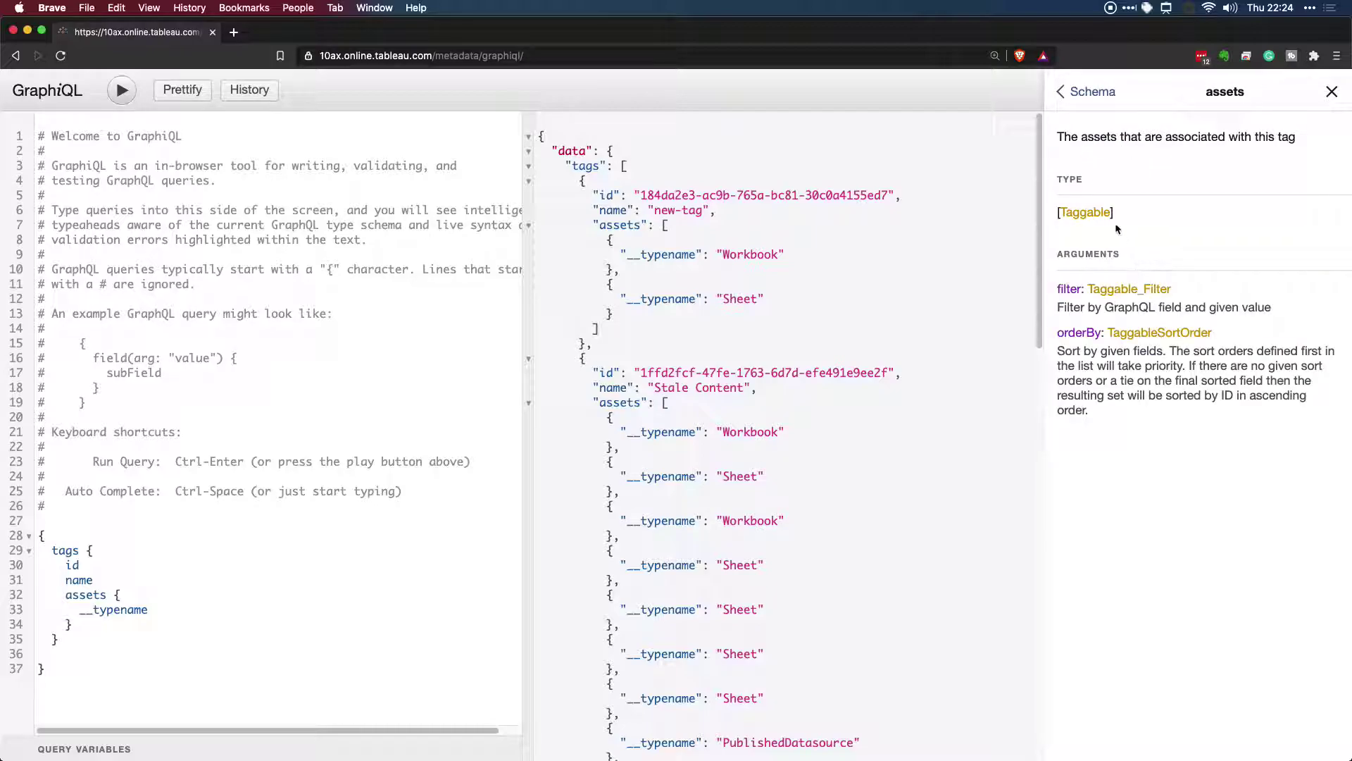
left_click(1084, 212)
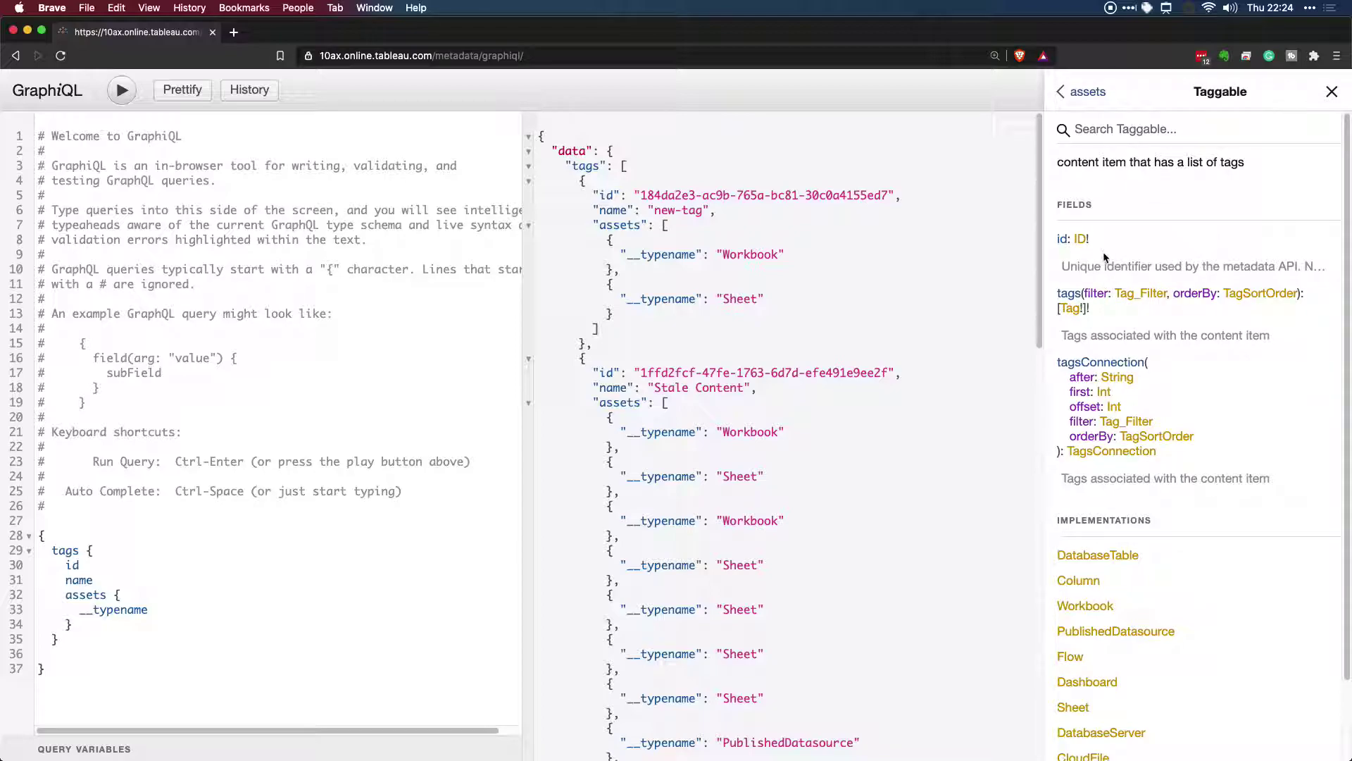
- Scroll through Taggable's implementations, highlighting the list of taggable asset types
scroll(1115, 296, "down", 3)
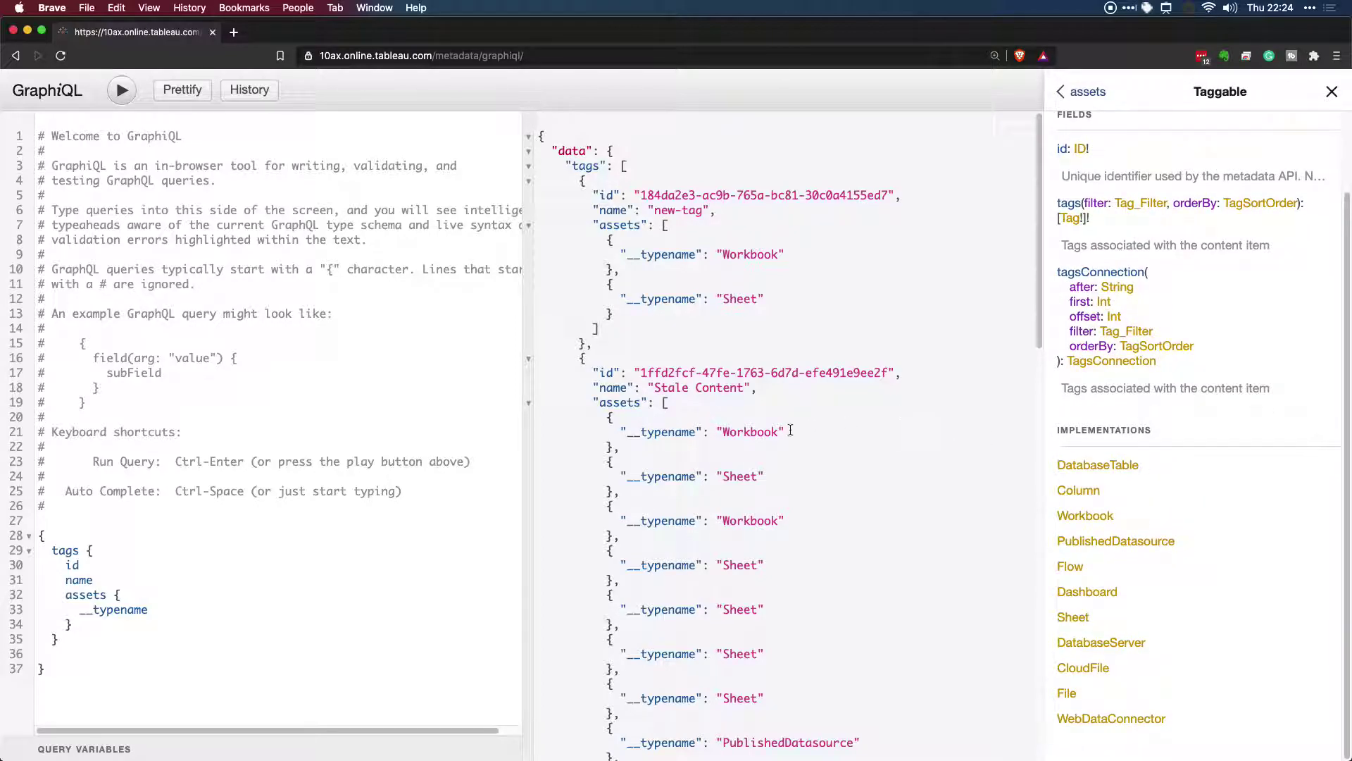
scroll(786, 451, "down", 1)
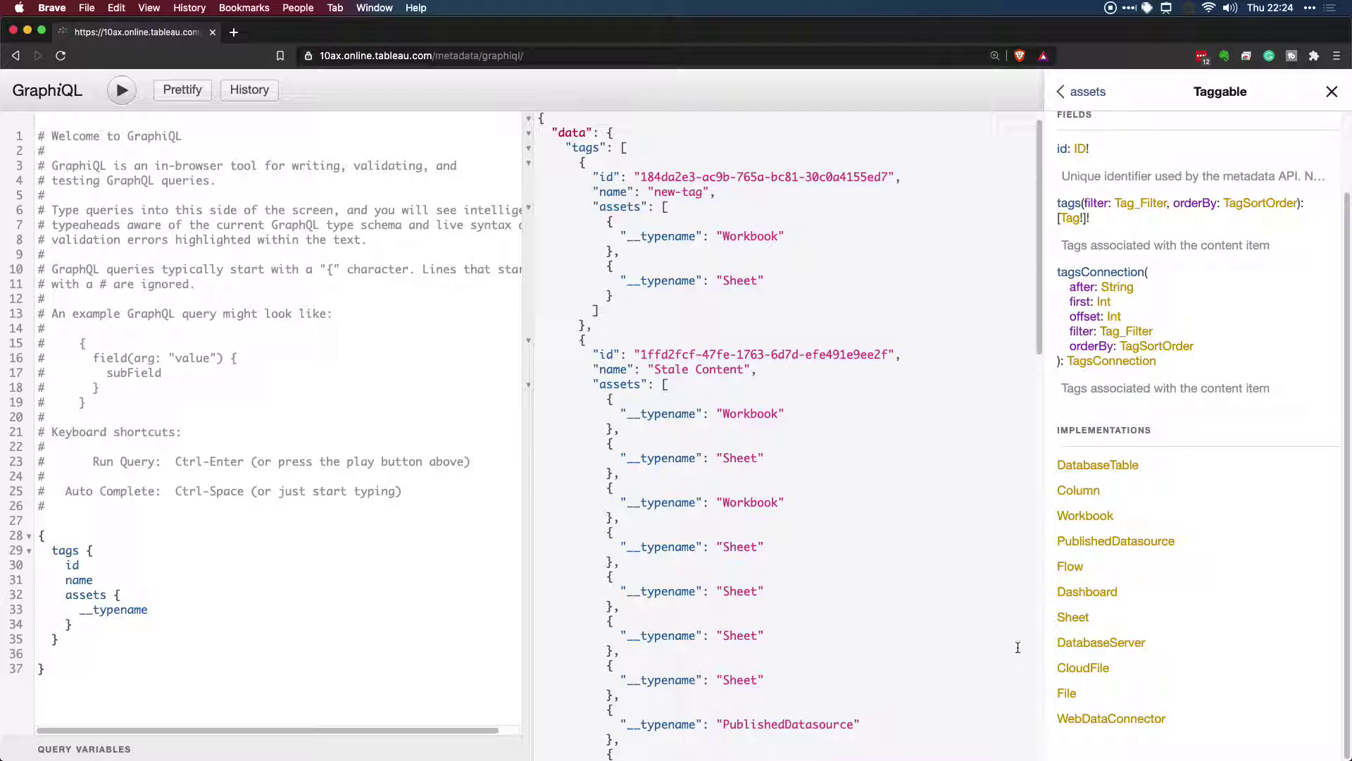
left_click_drag(1186, 724, 1040, 452)
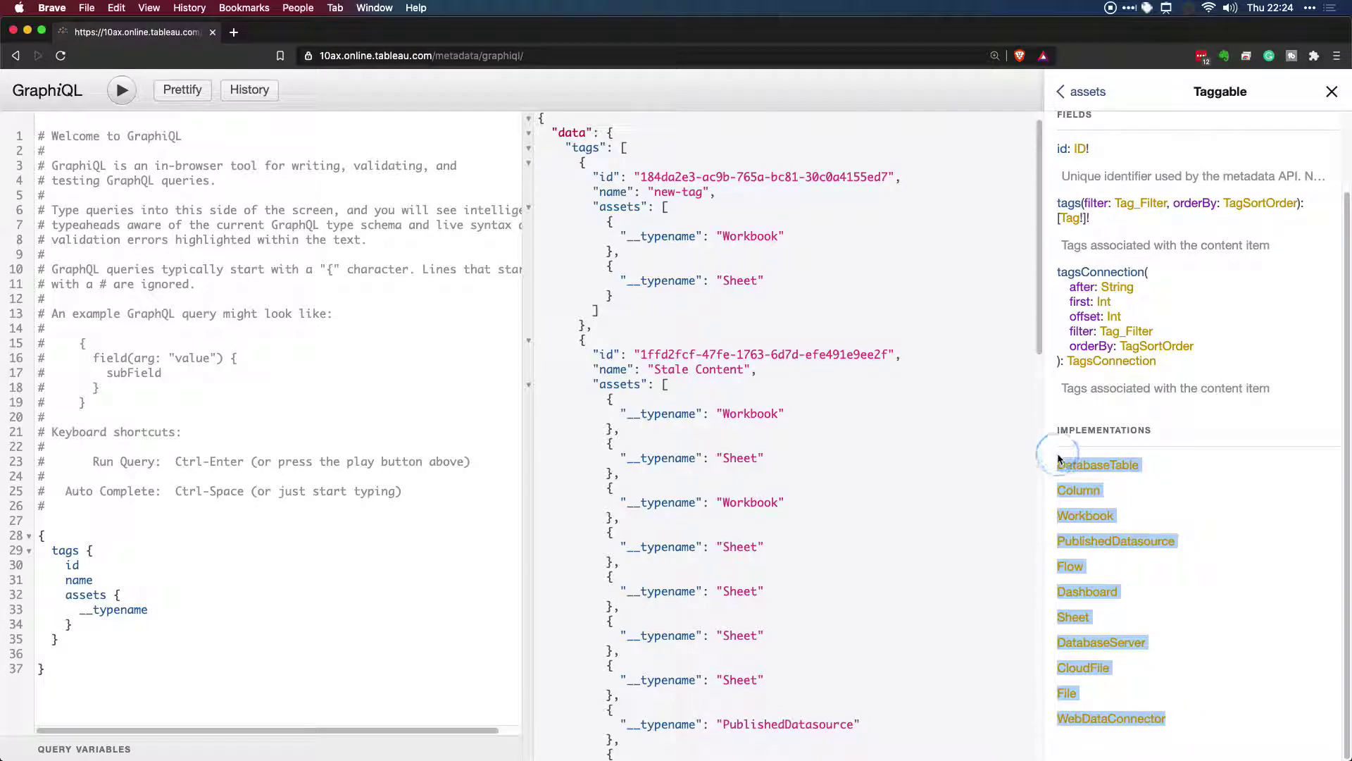
left_click(972, 492)
scroll(939, 504, "down", 5)
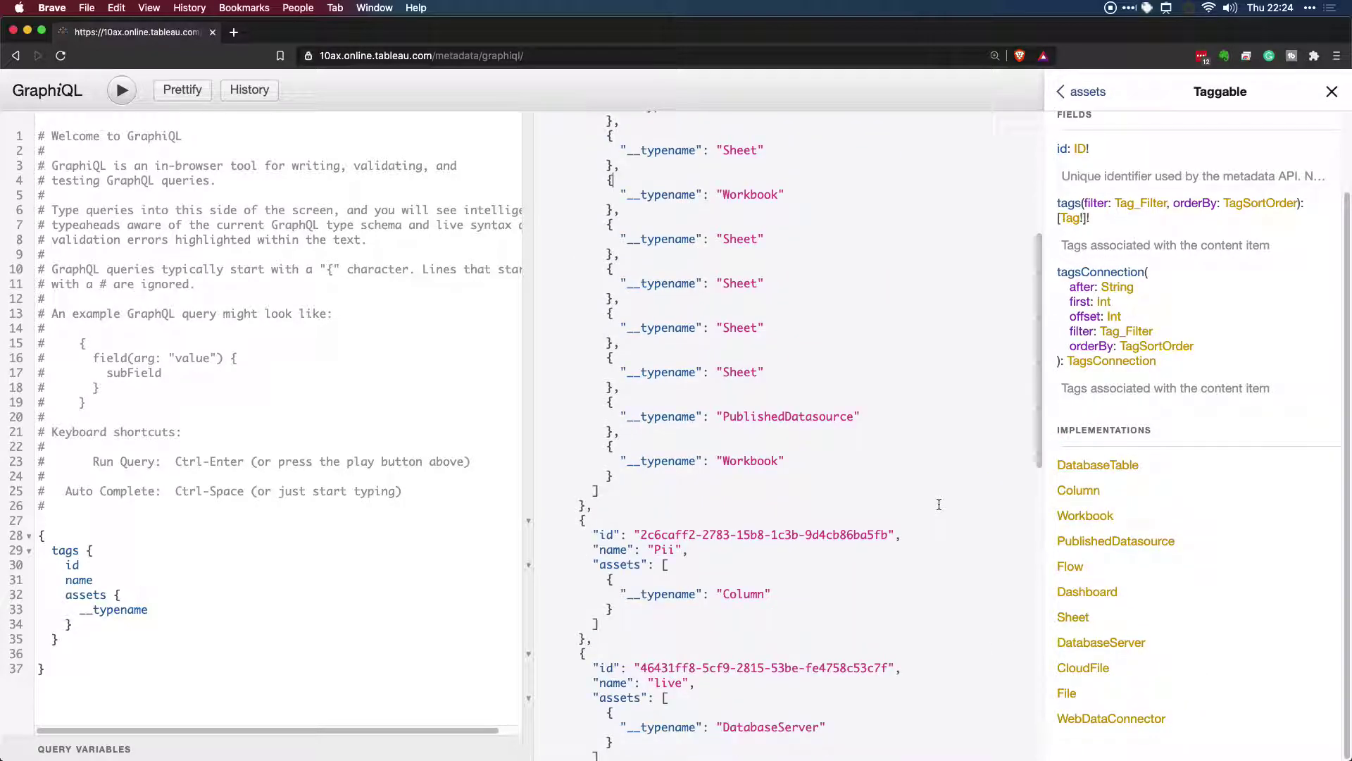
scroll(939, 506, "up", 6)
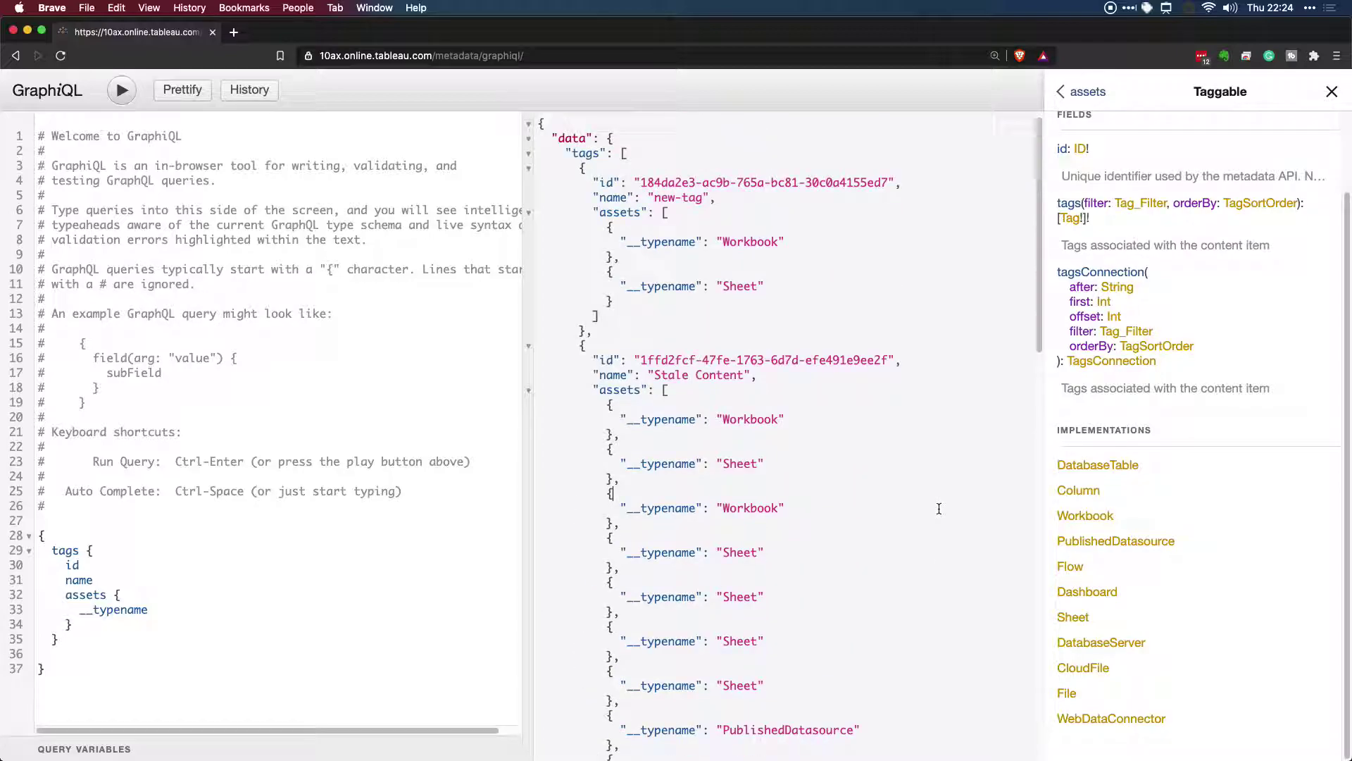
scroll(939, 505, "up", 1)
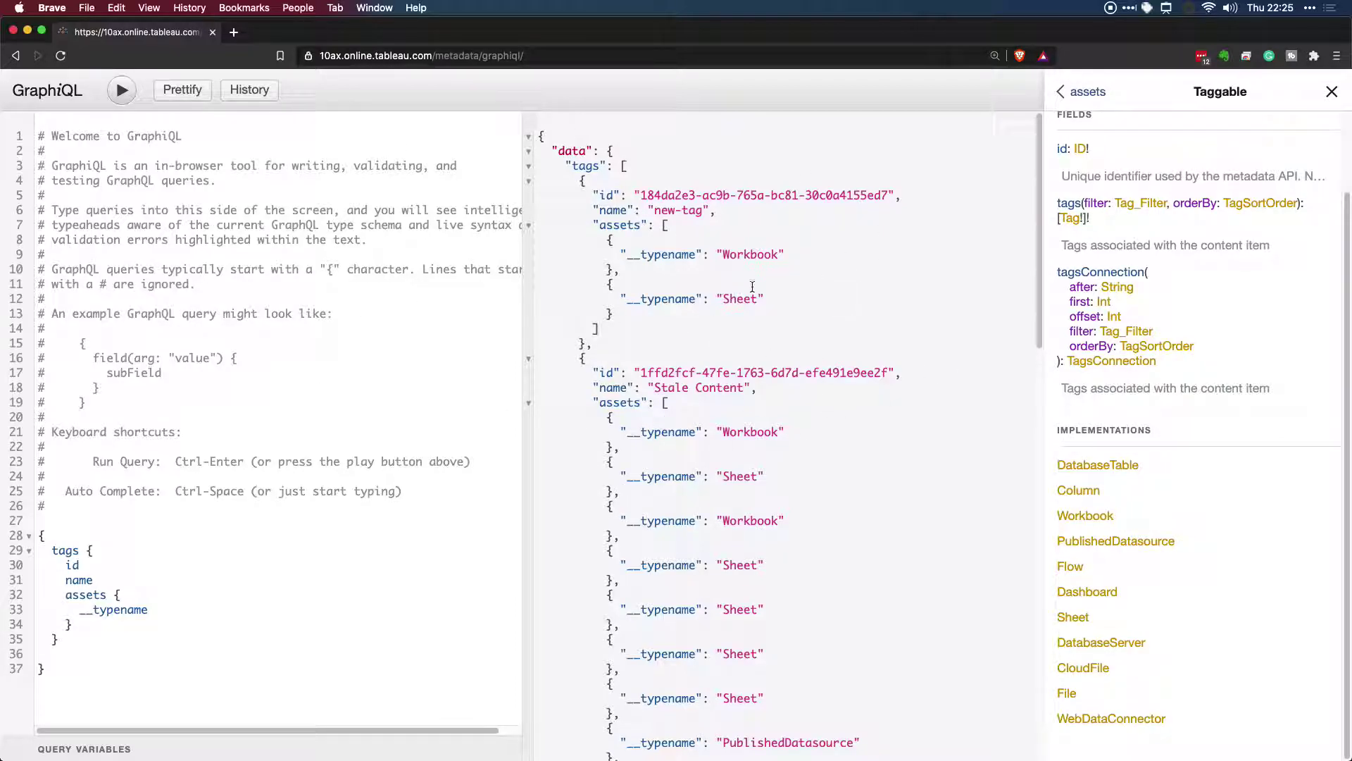
- Close the Documentation Explorer and go back to the External Assets tables list
scroll(752, 287, "down", 8)
scroll(810, 352, "up", 8)
left_click(1332, 93)
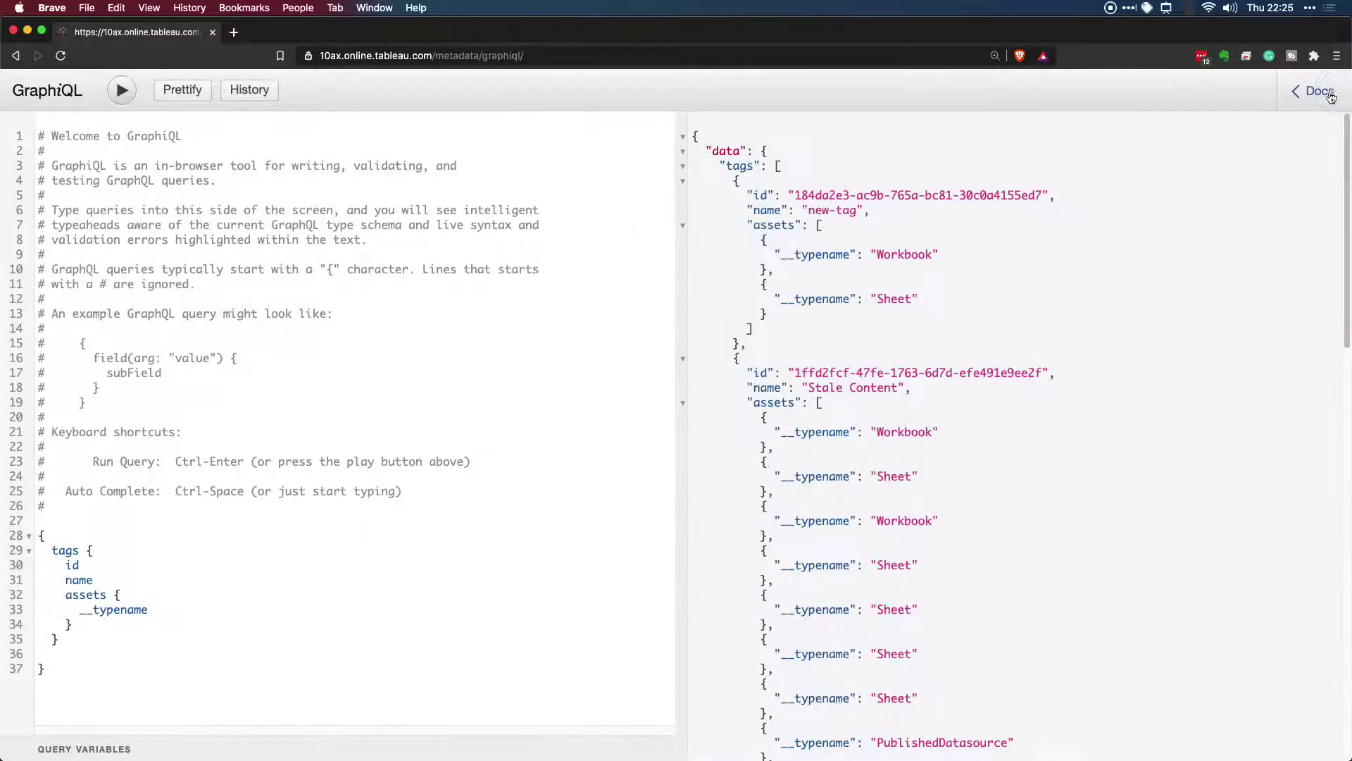
left_click(15, 57)
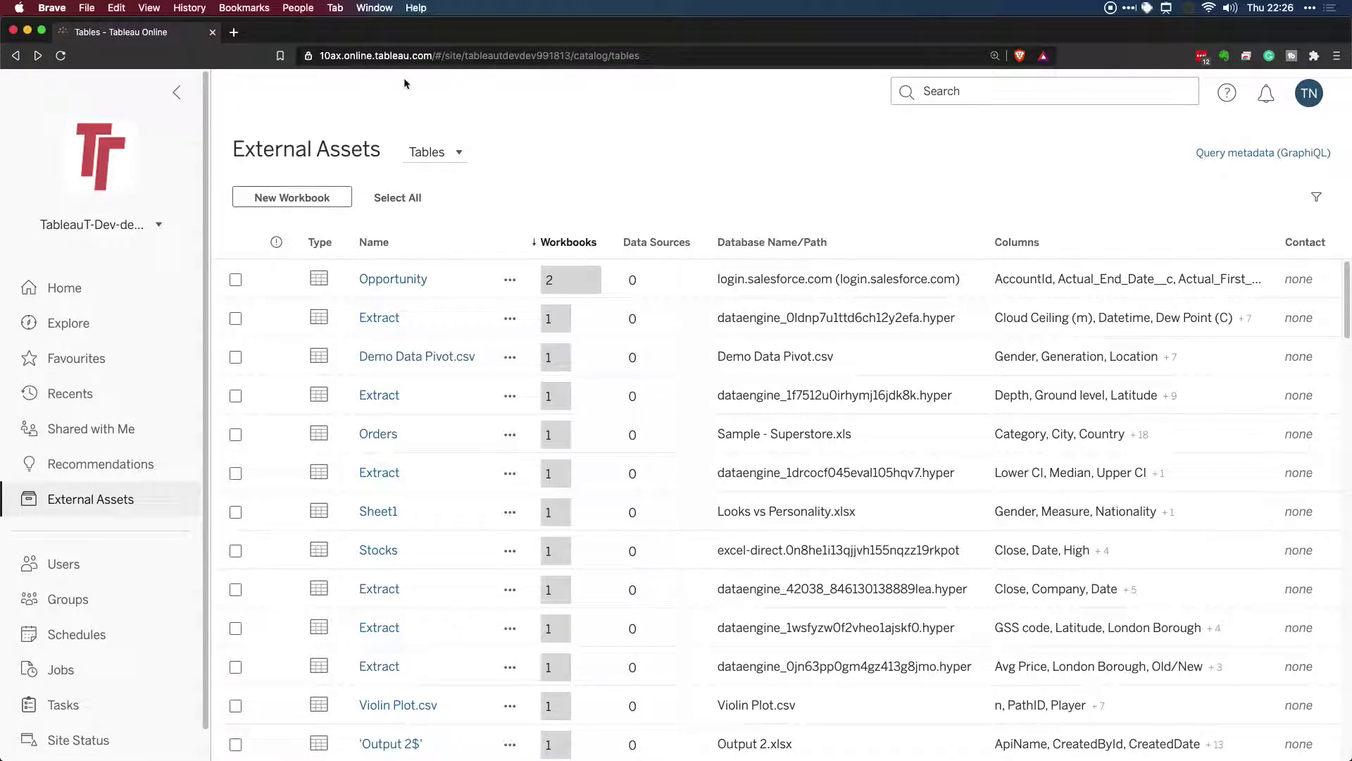
- In a new tab on YouTube, search for the tutorial channel by its owner's name
left_click(233, 32)
type("youtube.com")
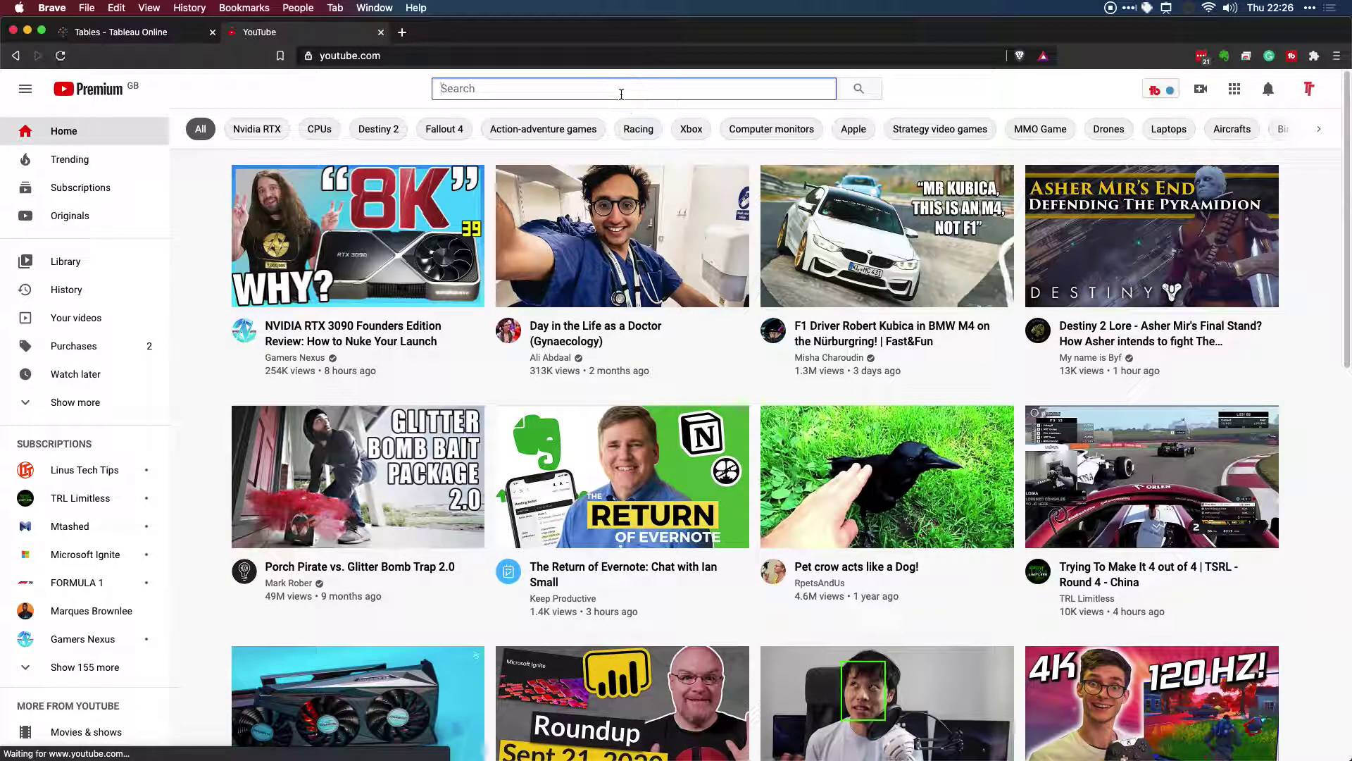
type("andre devries")
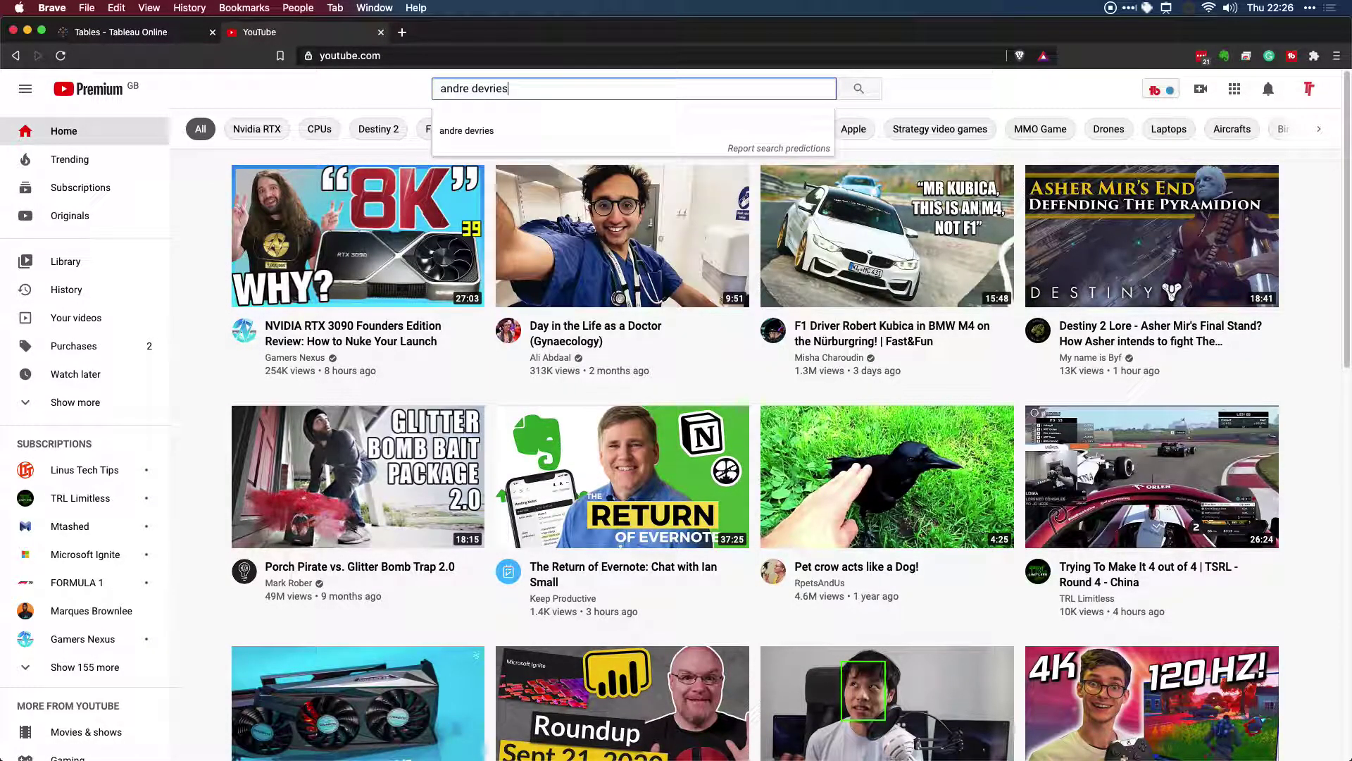
key("Return")
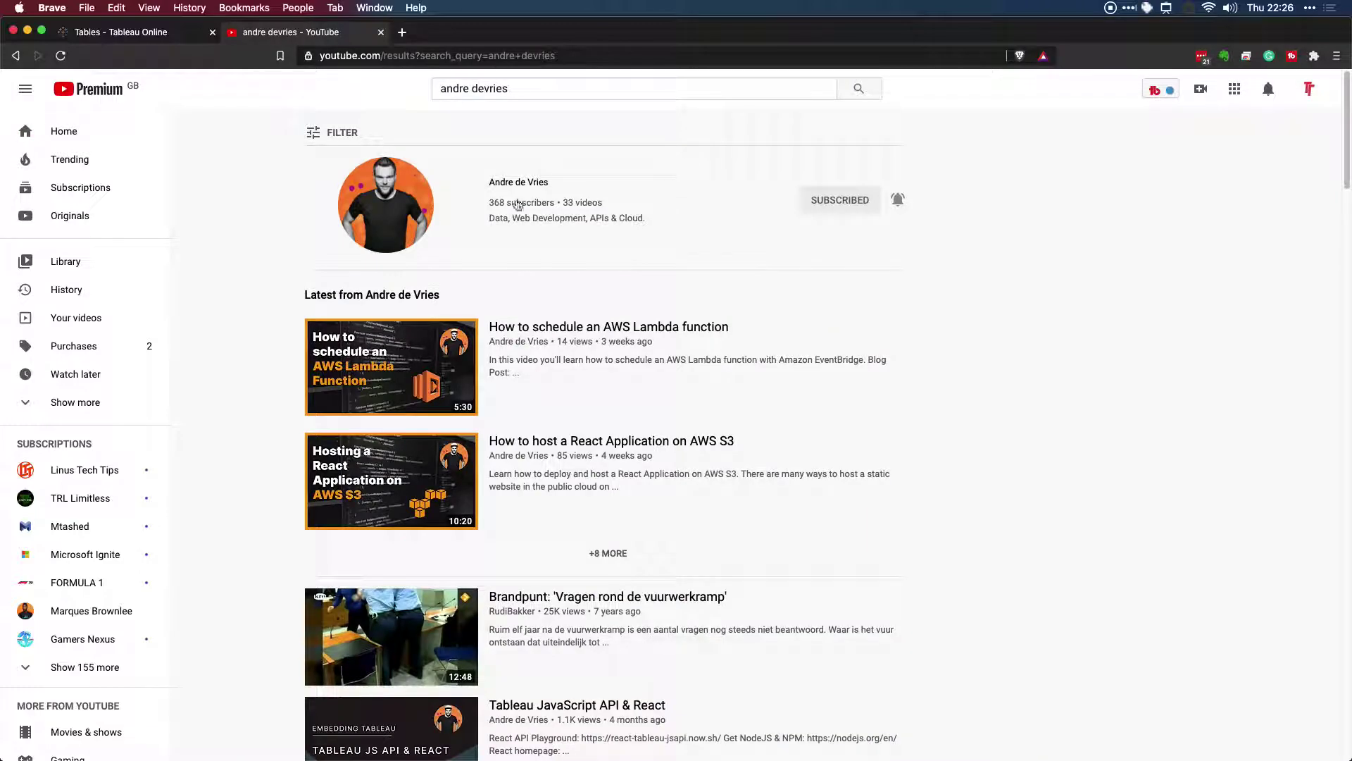
- Open the channel's Videos list and play 'Tableau Metadata API - What is it and how to use GraphQL?'
left_click(403, 201)
scroll(778, 522, "down", 1)
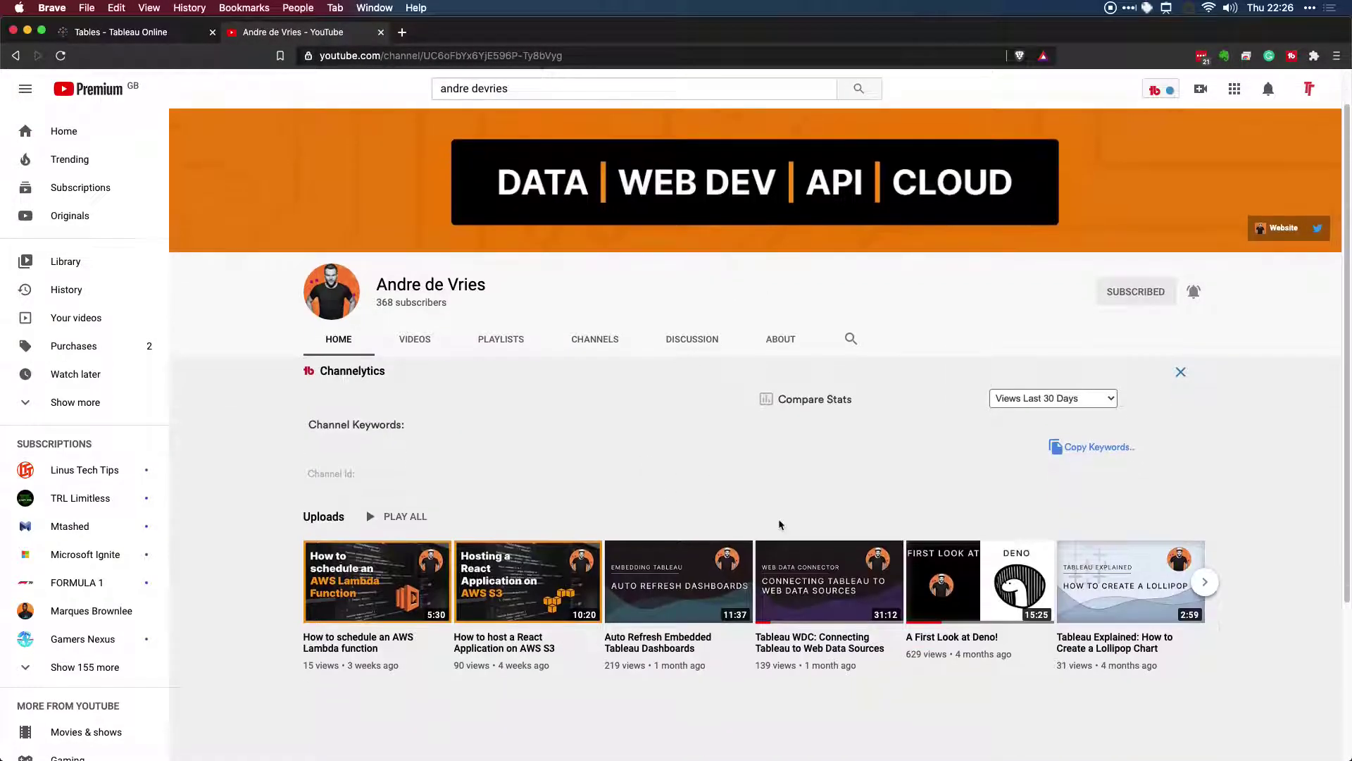
left_click(415, 308)
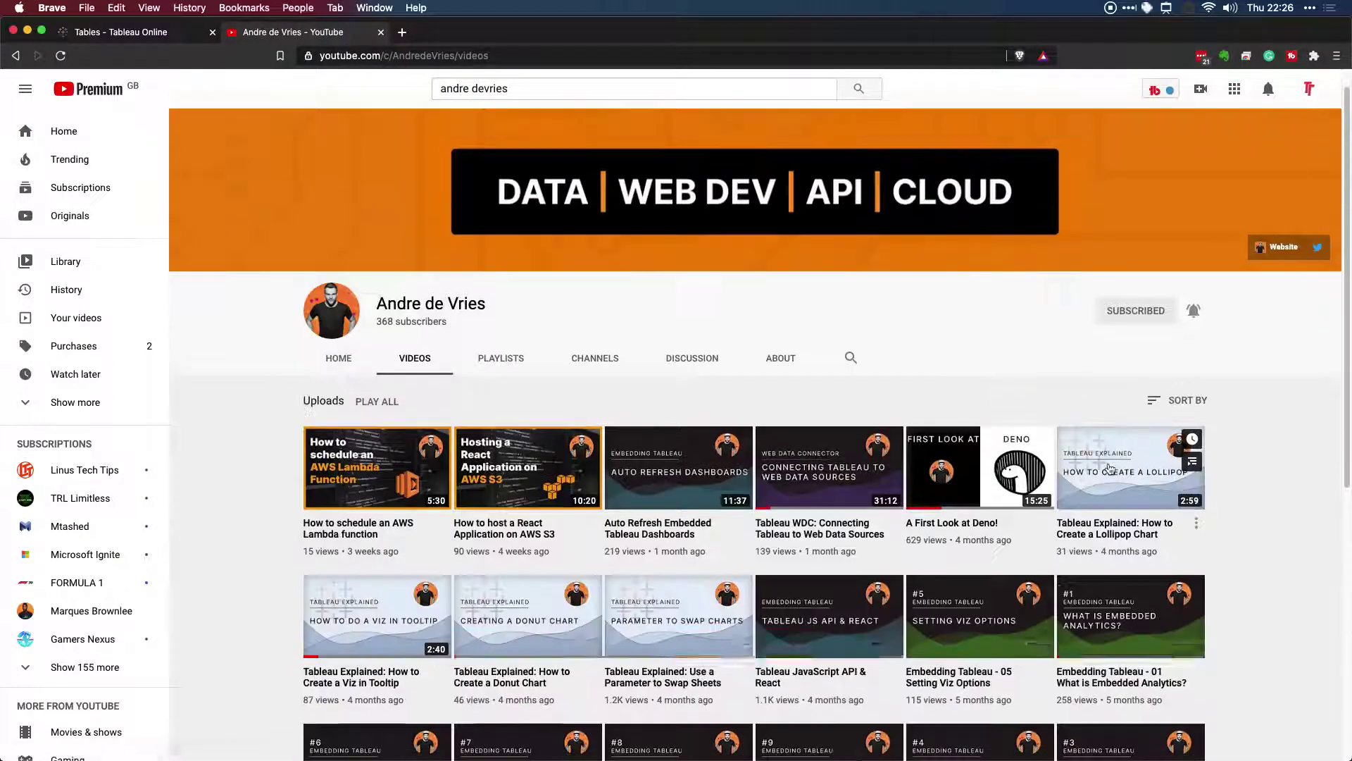
scroll(1070, 508, "down", 3)
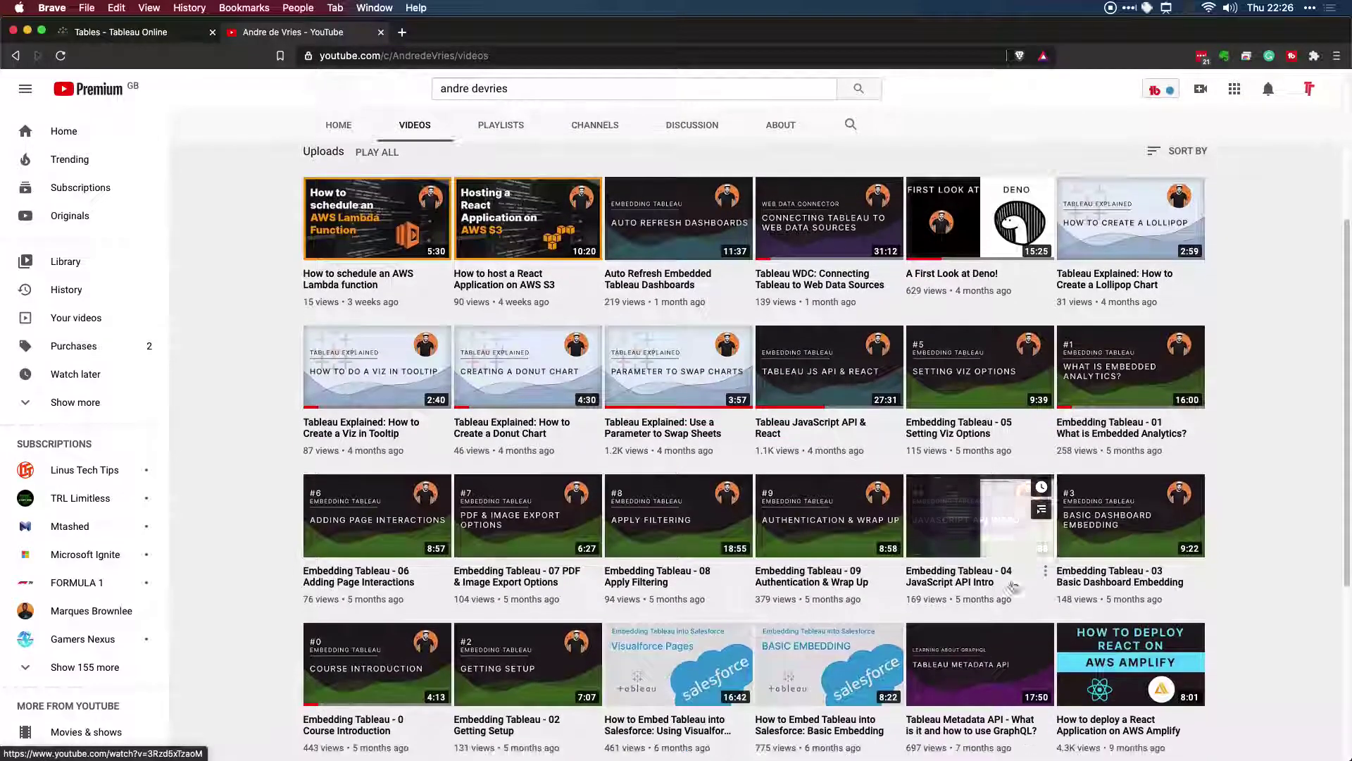
left_click(978, 671)
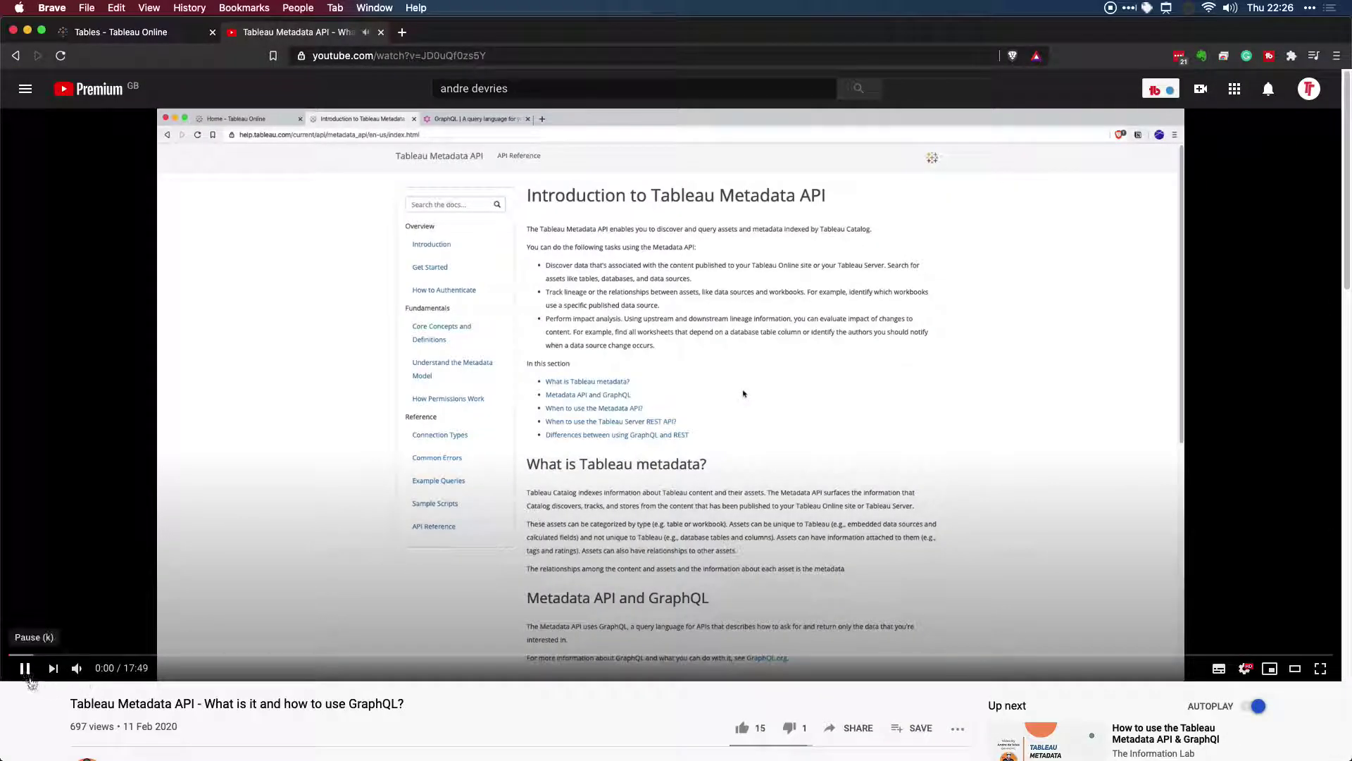
- Pause the Tableau Metadata API video at 0:01 and scroll down to its description
left_click(280, 591)
scroll(280, 591, "down", 2)
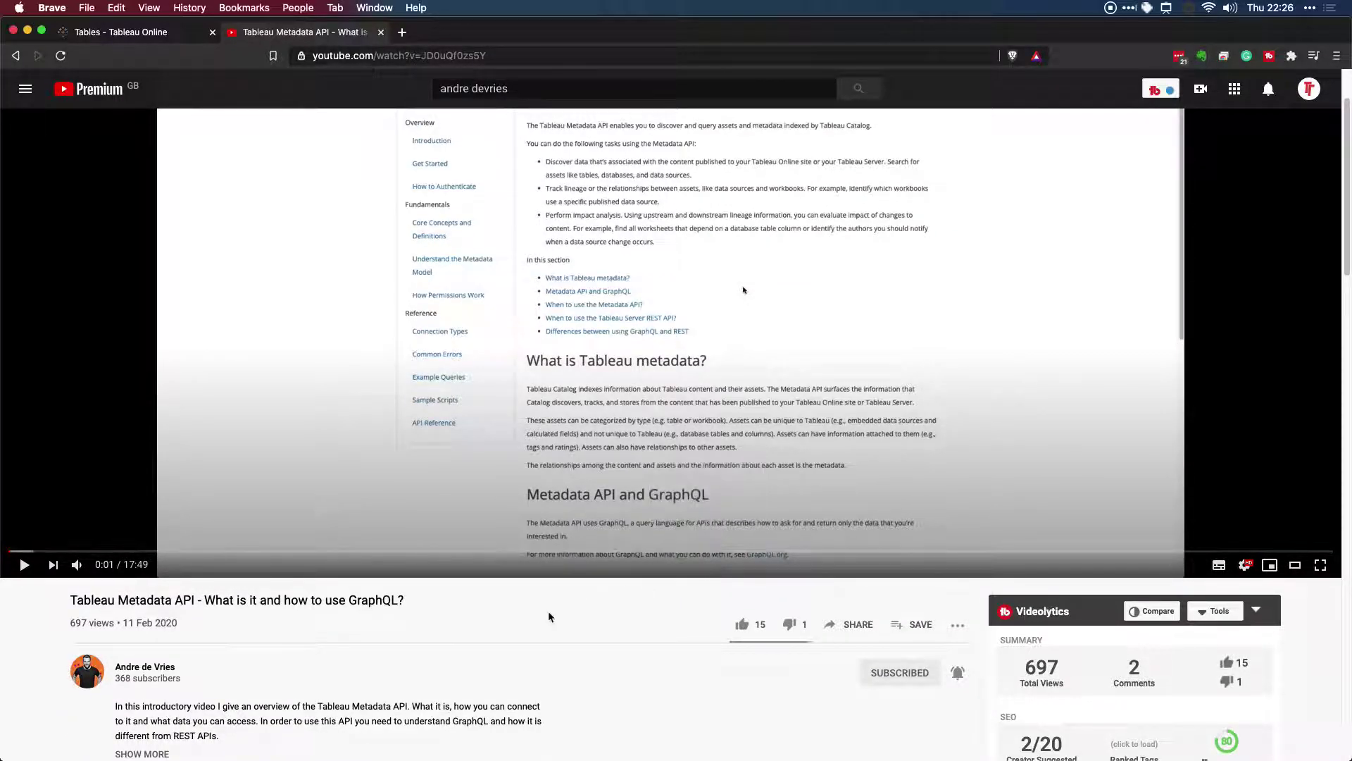
scroll(558, 609, "down", 2)
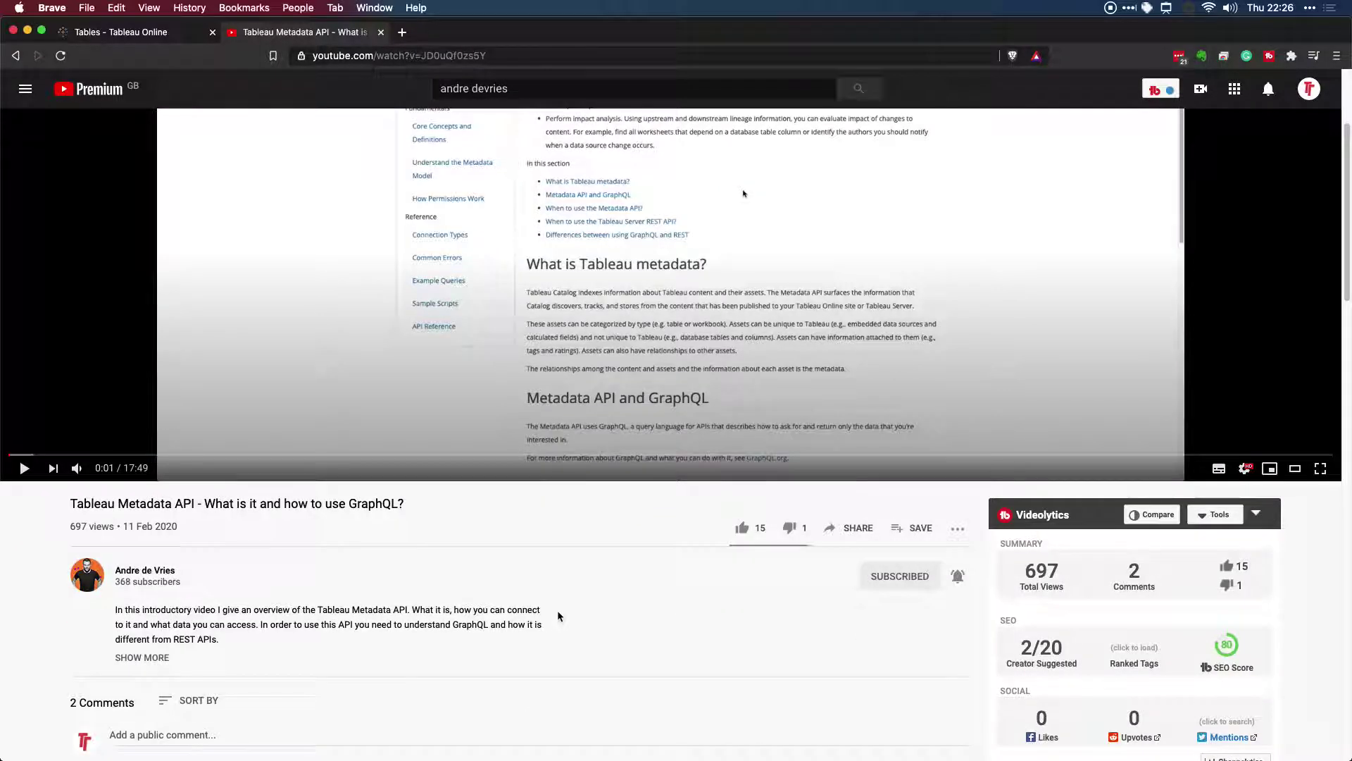